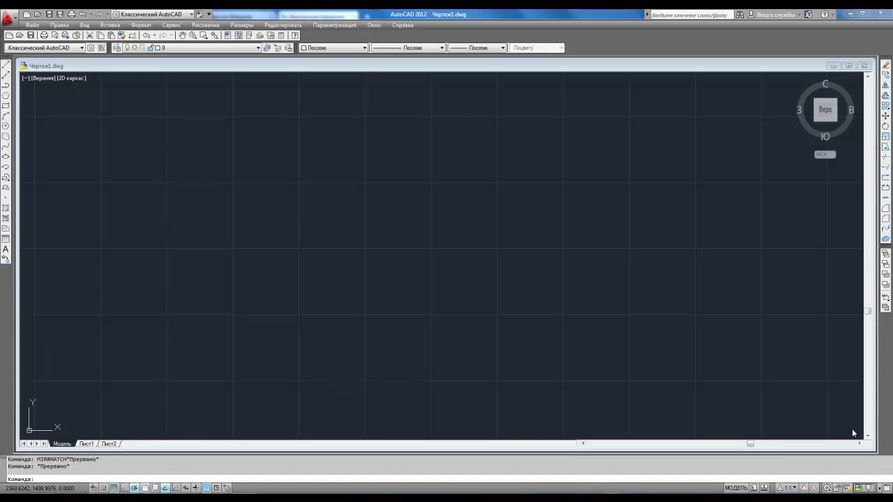
Bring up the toolbar list showing Стандартная, Рисование, Редактирование, Слои and Свойства enabled.
right_click(78, 247)
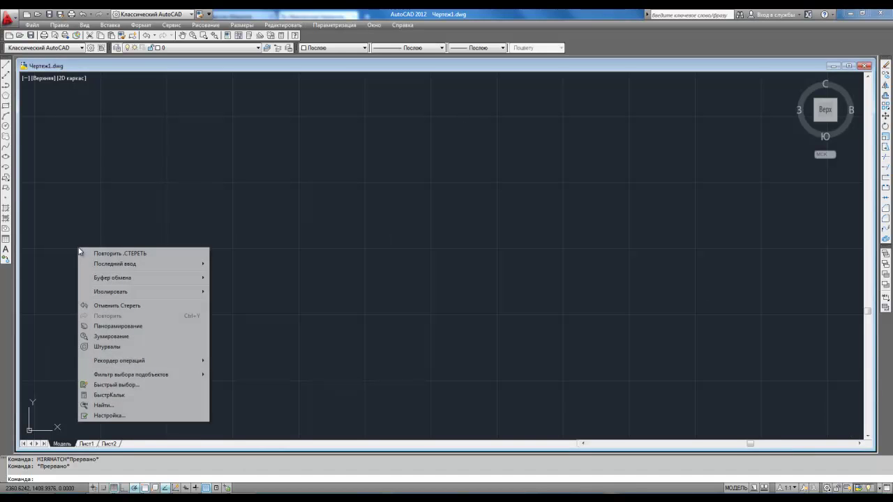
left_click(84, 214)
left_click(84, 214)
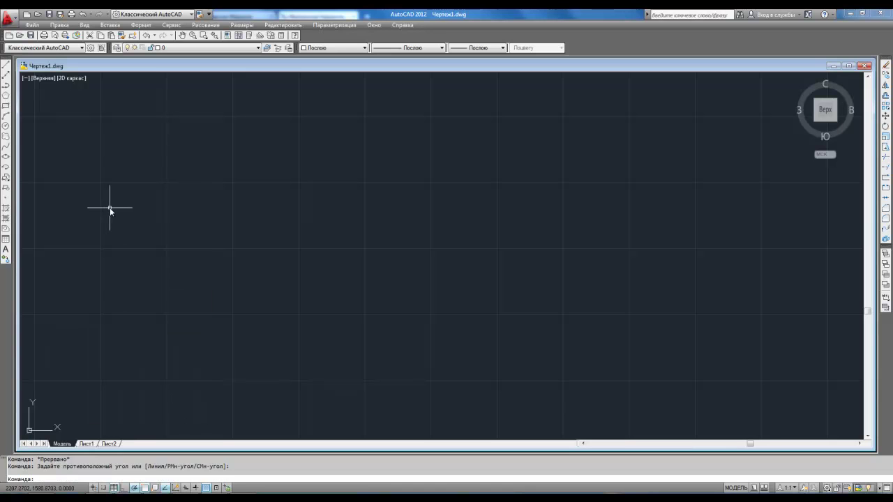
right_click(4, 280)
mouse_move(41, 282)
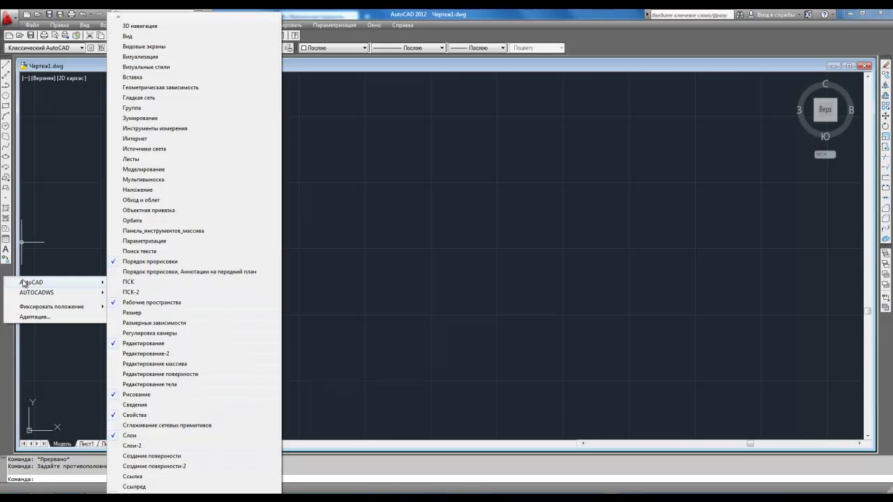
right_click(10, 279)
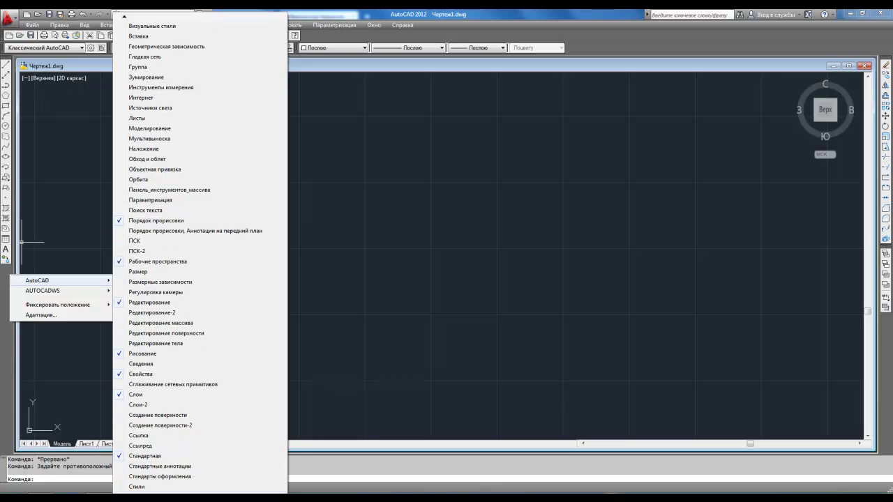
Turn on the Текст toolbar and dock it vertically on the left edge.
left_click(171, 486)
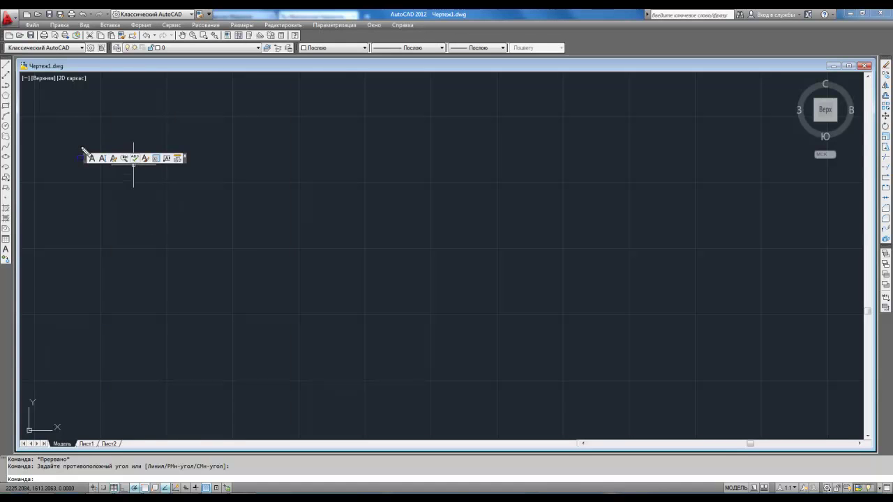
left_click_drag(196, 175, 185, 164)
left_click_drag(91, 160, 49, 297)
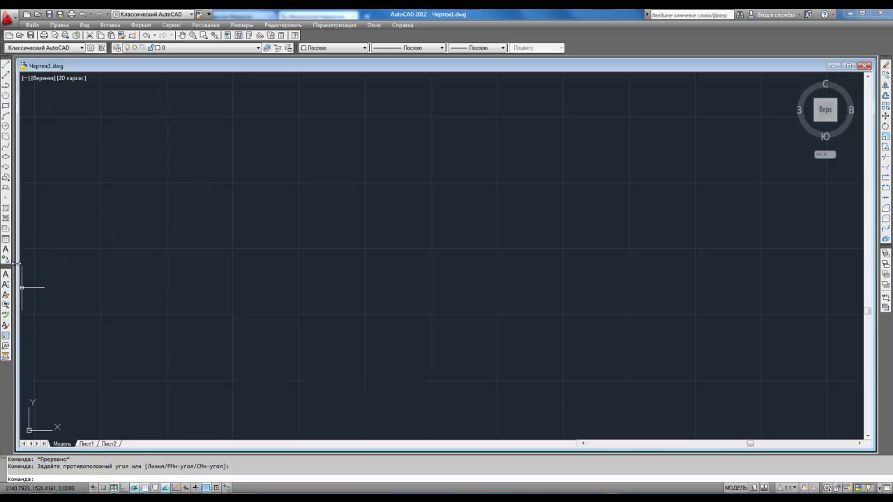
Start a Multiline Text box by picking two corners in the upper left of the drawing.
left_click(7, 251)
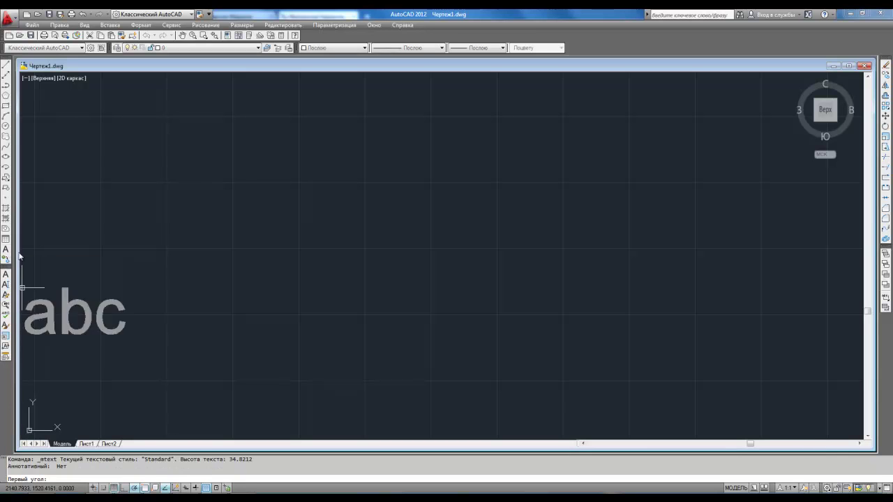
left_click(166, 177)
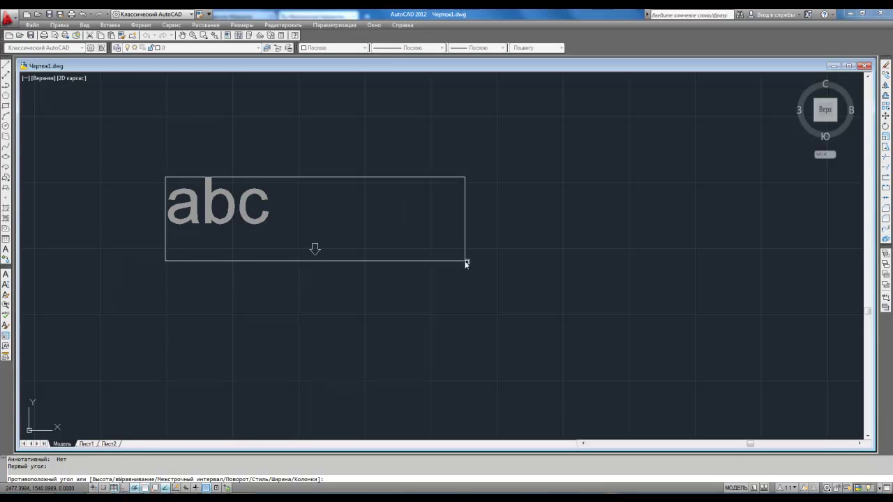
left_click(525, 244)
right_click(525, 240)
left_click(522, 234)
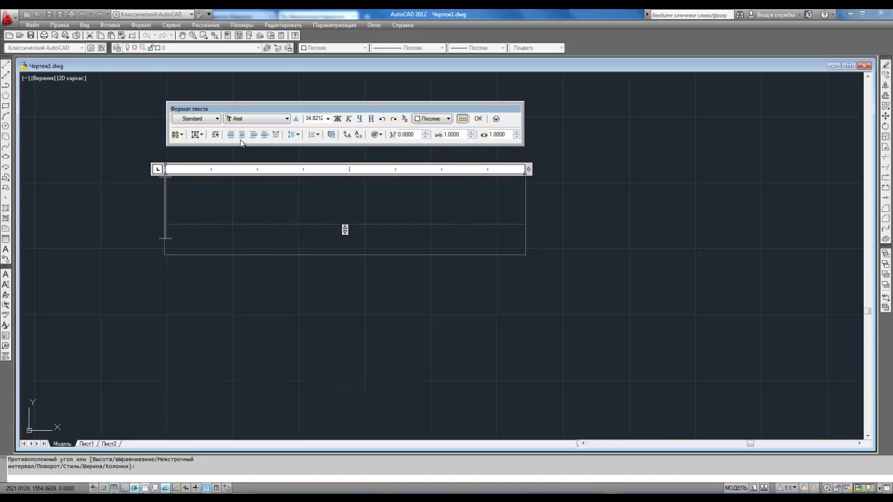
Keep the Standard text style and choose the monobt font.
left_click(189, 122)
left_click(187, 124)
left_click(245, 120)
left_click(244, 120)
left_click(244, 120)
scroll(244, 159, "down", 1)
scroll(245, 154, "up", 1)
scroll(244, 150, "up", 1)
scroll(244, 140, "up", 2)
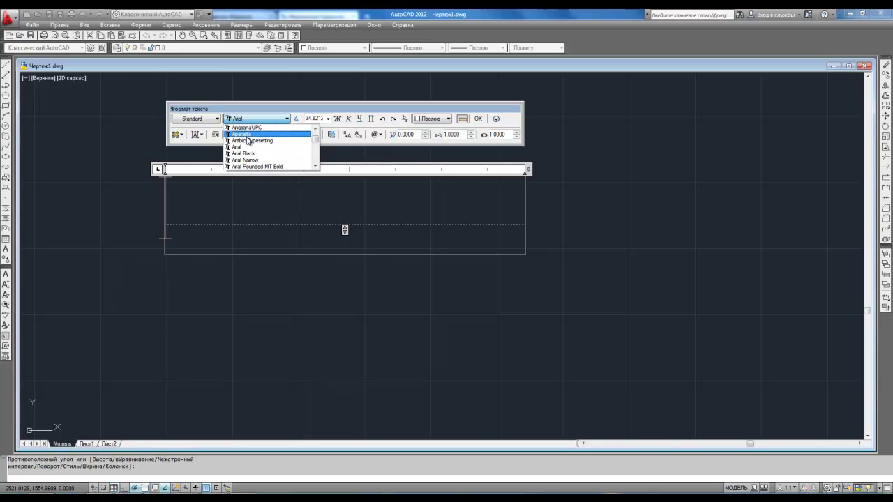
scroll(300, 147, "down", 5)
scroll(293, 150, "down", 5)
scroll(291, 152, "down", 5)
scroll(291, 154, "down", 5)
scroll(291, 153, "up", 1)
left_click(279, 149)
Replace the test text with Текст1, select it, and set its height to 2.5.
type("Sdsds")
left_click_drag(404, 209, 118, 207)
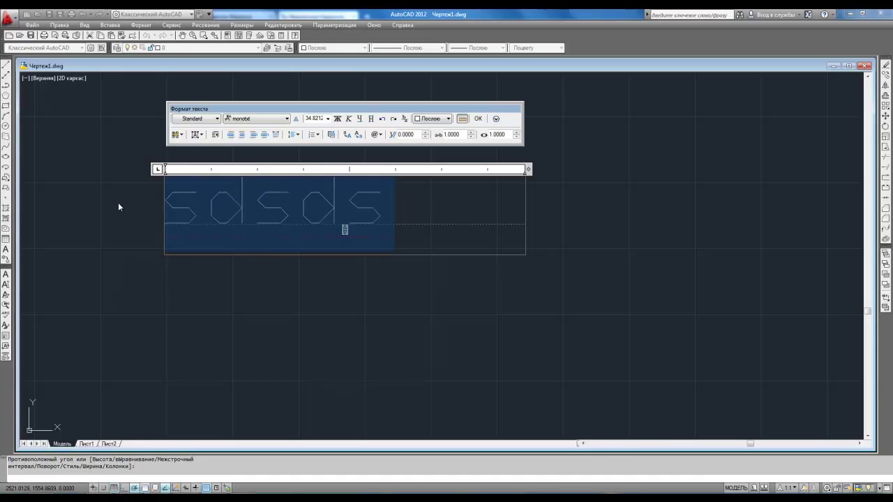
type("Текст1")
double_click(226, 208)
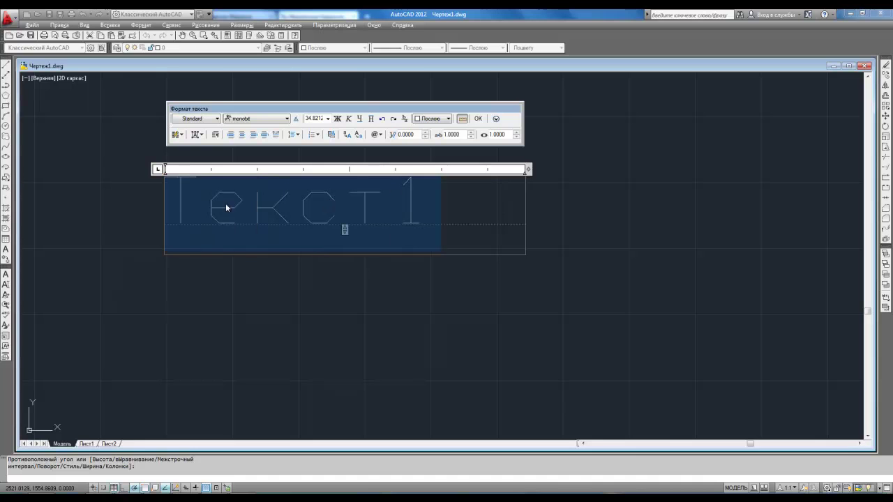
left_click(298, 122)
left_click(327, 120)
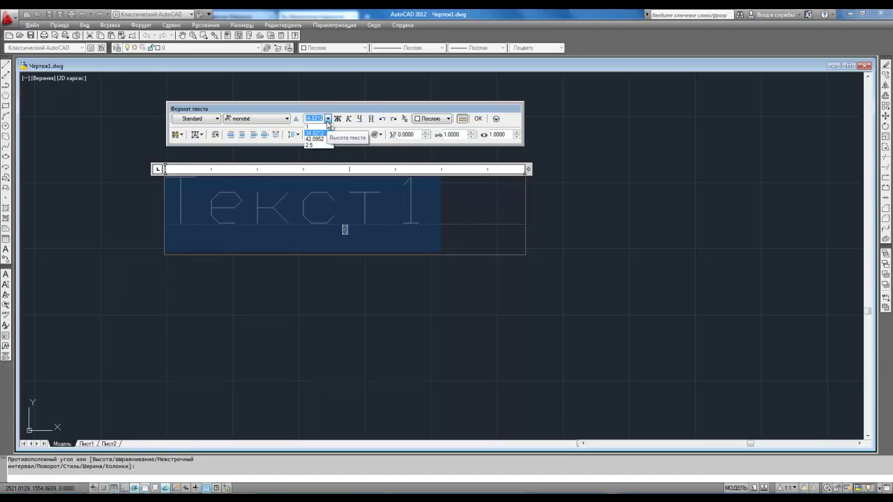
left_click(316, 127)
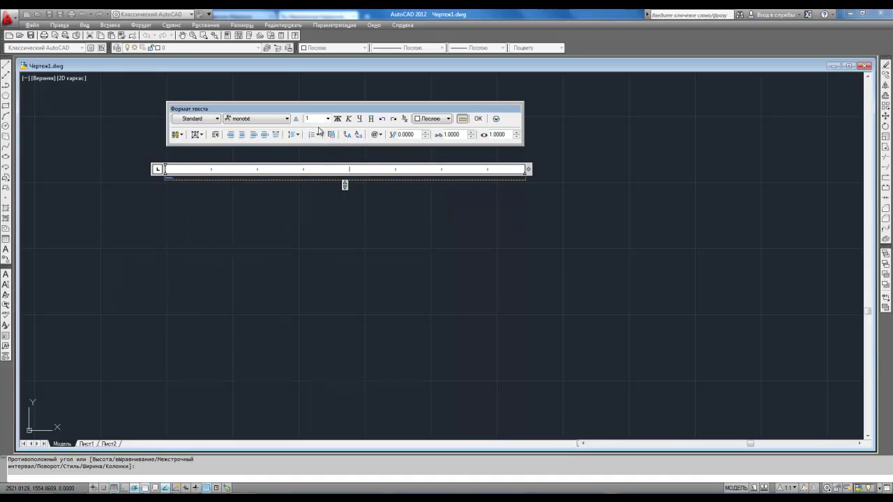
left_click(328, 120)
left_click(309, 144)
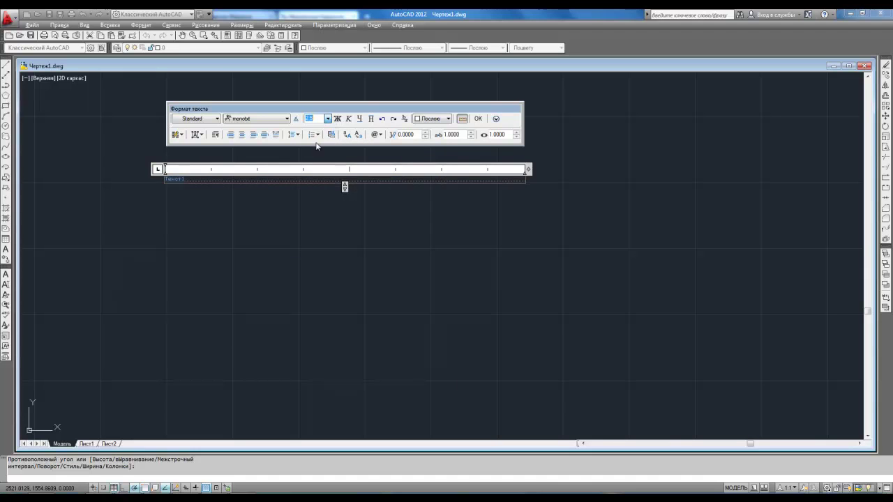
Recheck the height list and toggle underline on and off for Текст1.
scroll(176, 178, "up", 2)
scroll(176, 178, "up", 2)
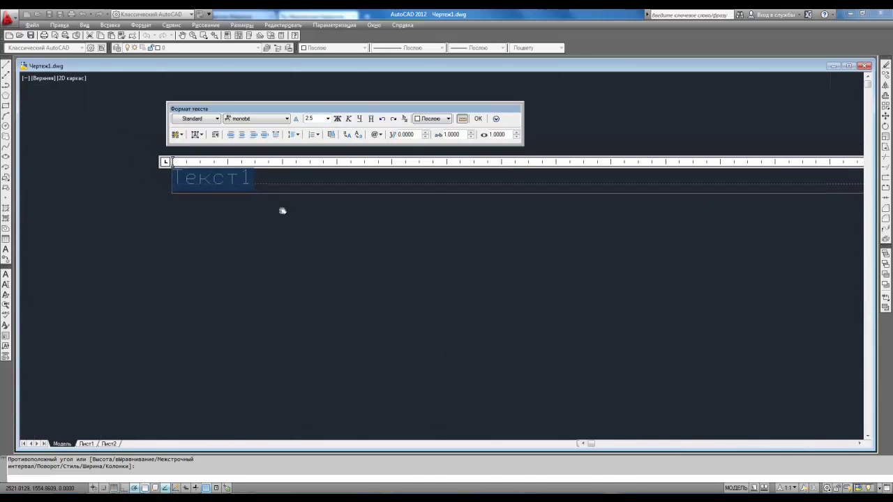
scroll(282, 209, "up", 2)
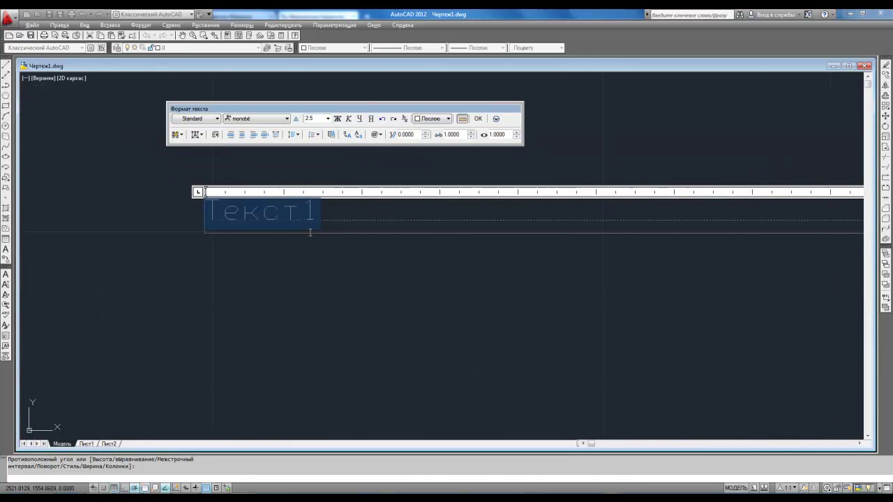
left_click(327, 119)
left_click(327, 120)
left_click(359, 119)
left_click(360, 120)
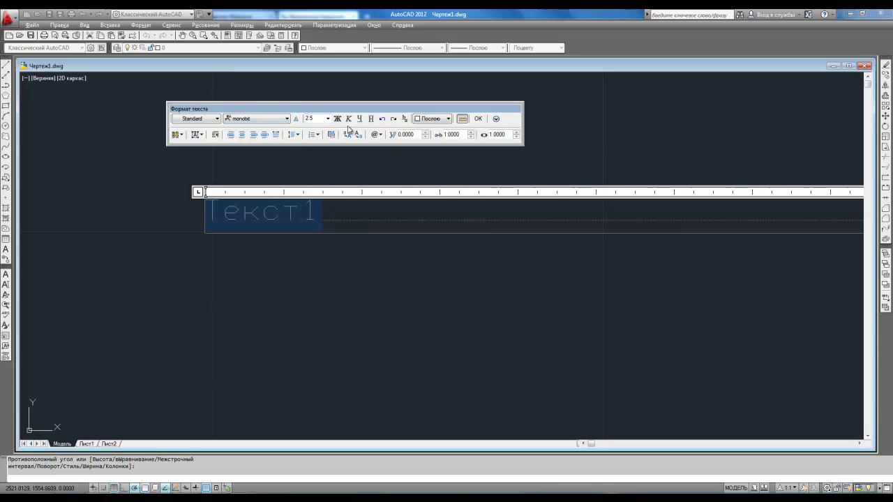
Set Текст1 in Verdana, bold and italic.
left_click(264, 125)
scroll(272, 137, "up", 3)
scroll(277, 139, "up", 3)
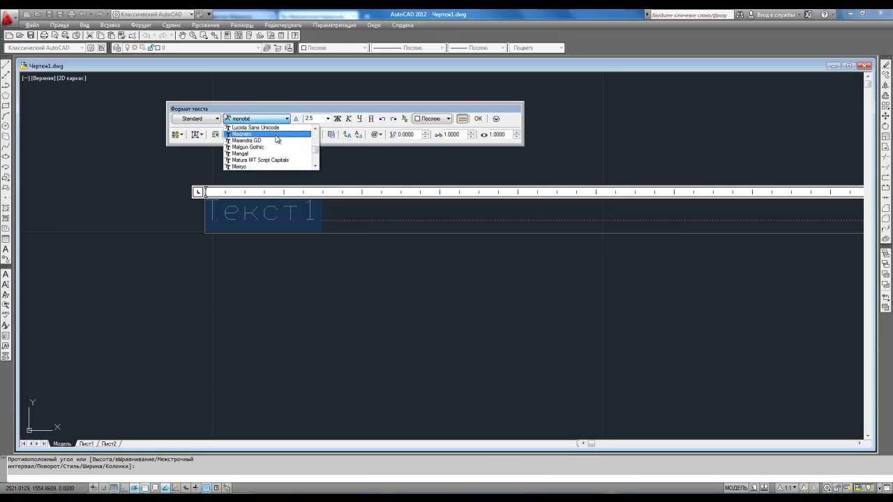
scroll(277, 138, "down", 5)
scroll(273, 136, "down", 5)
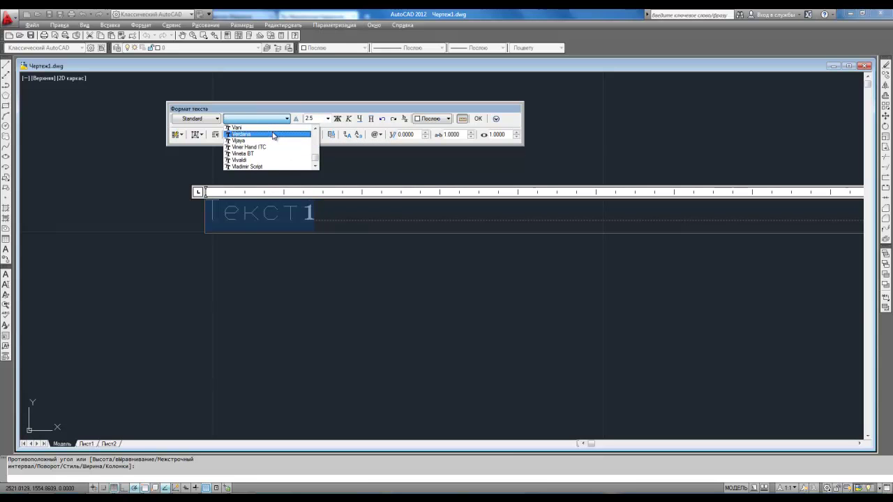
left_click(273, 134)
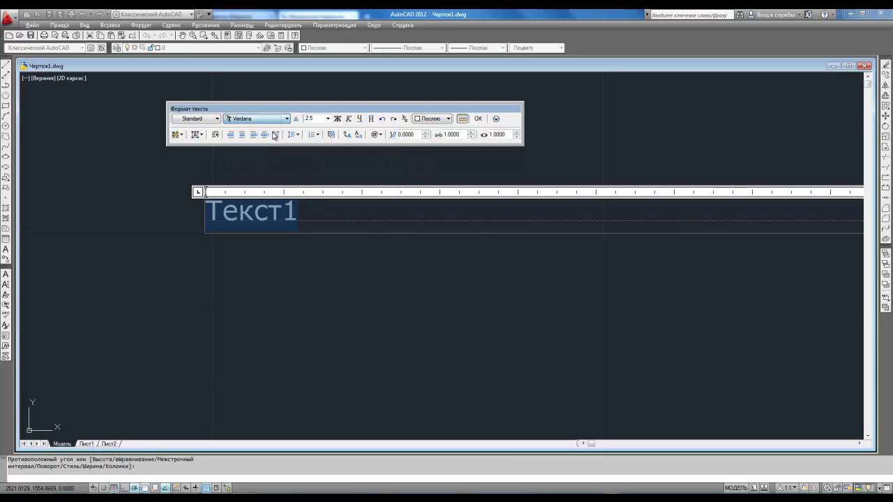
left_click(341, 121)
left_click(351, 123)
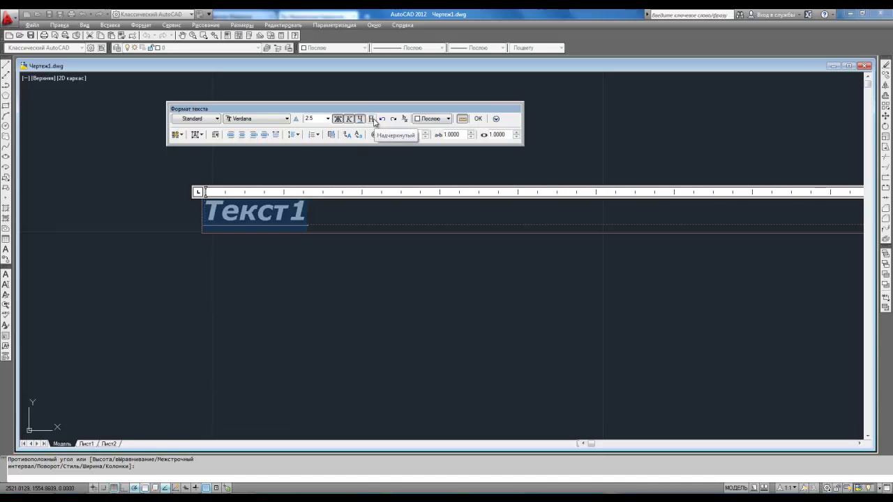
Add an overline to Текст1, undo and redo it, then place the cursor after the text.
left_click(373, 119)
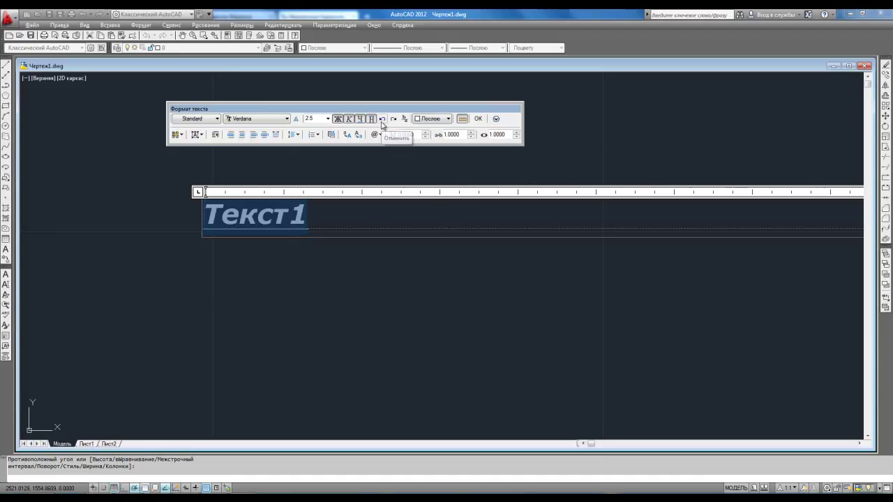
left_click(382, 120)
left_click(392, 120)
left_click(323, 222)
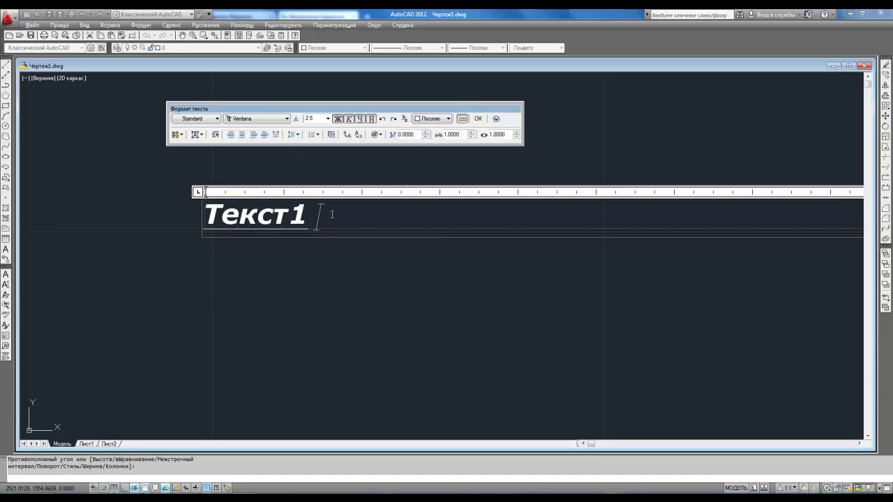
left_click(349, 119)
Type 3/5 after Текст1 and stack it as a fraction.
type("3/1")
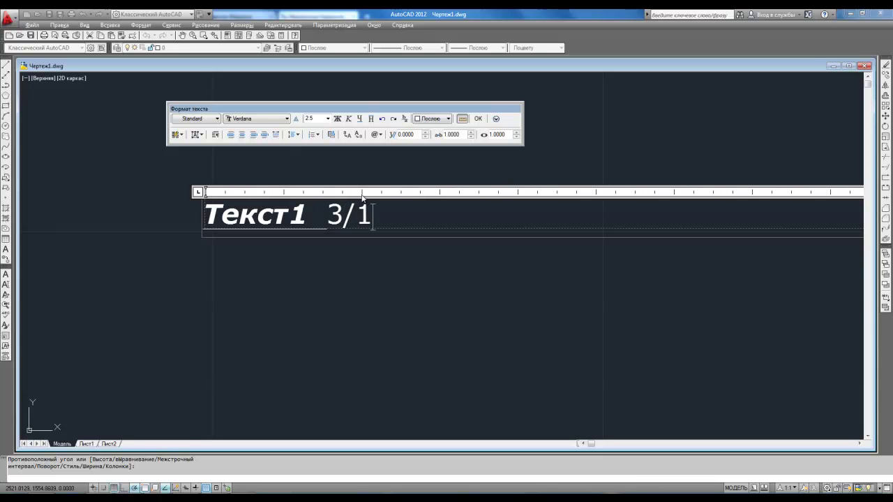
key("BackSpace")
type("5")
left_click_drag(328, 215, 375, 216)
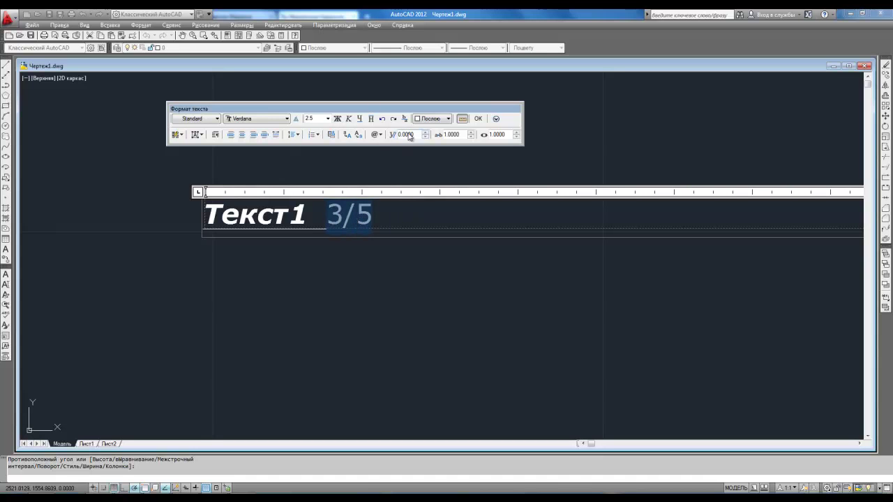
left_click(405, 119)
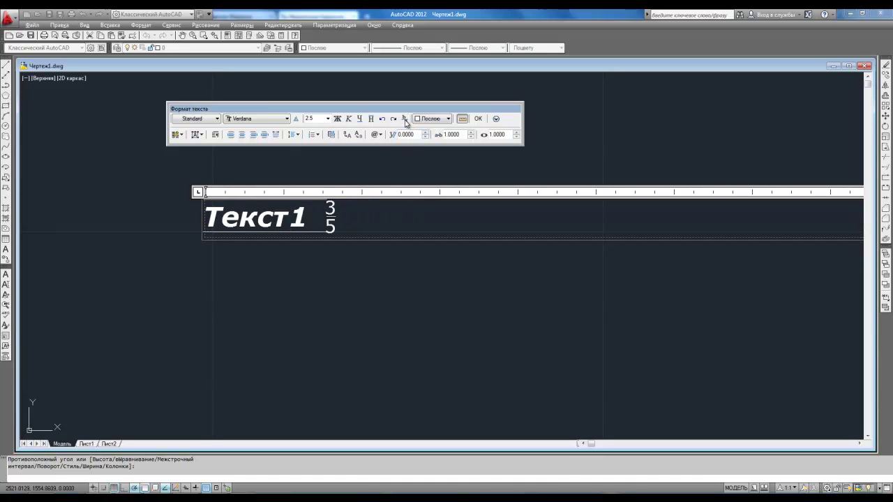
left_click(329, 230)
left_click(353, 220)
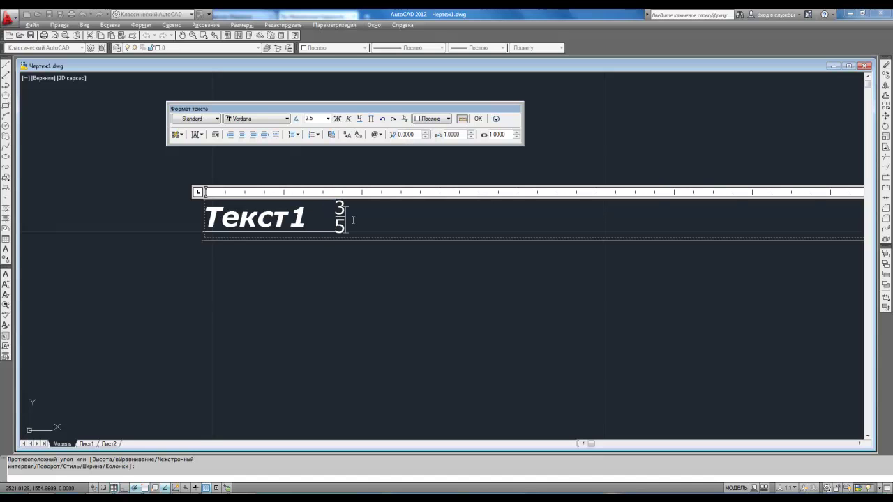
left_click(340, 217)
left_click(378, 220)
Colour Текст1 and the fraction cyan (Голубой), then toggle the ruler off and on.
left_click(437, 123)
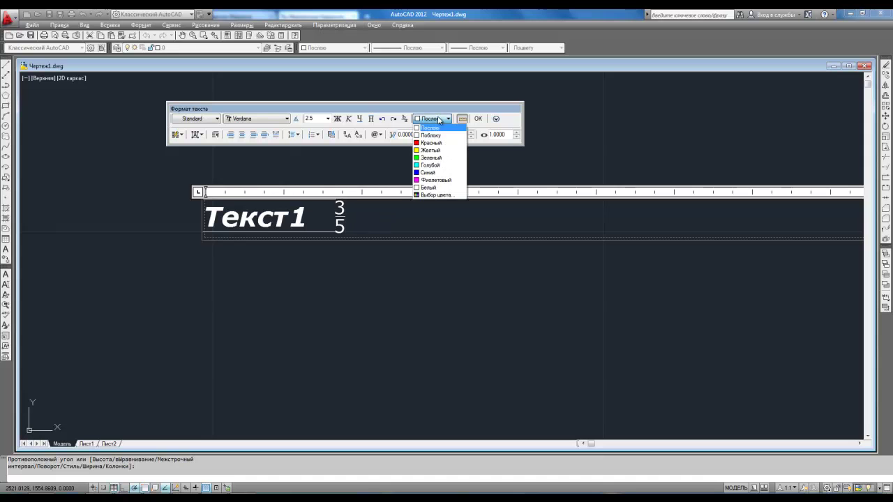
left_click(441, 128)
left_click_drag(349, 220, 194, 219)
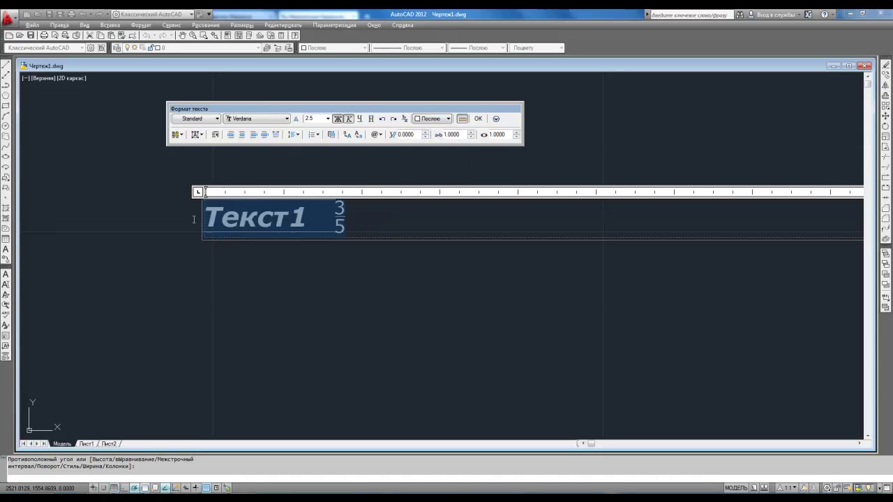
left_click(449, 119)
left_click(441, 168)
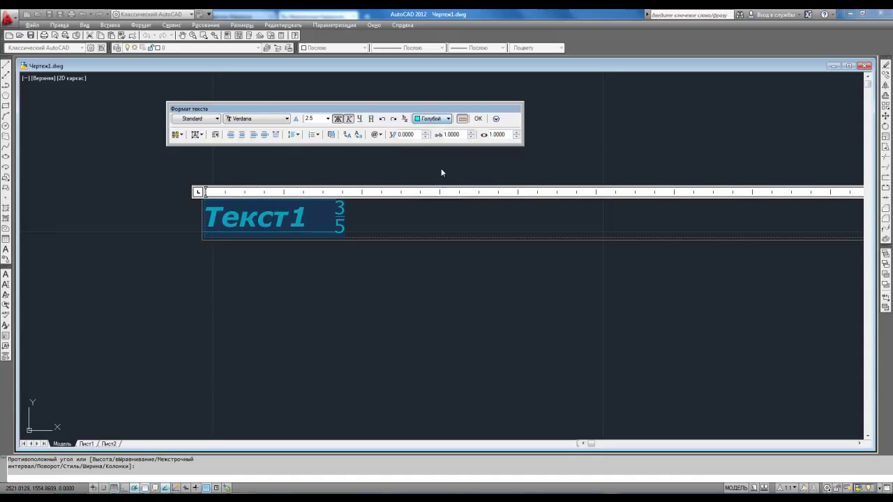
left_click(372, 233)
left_click(449, 119)
left_click(462, 111)
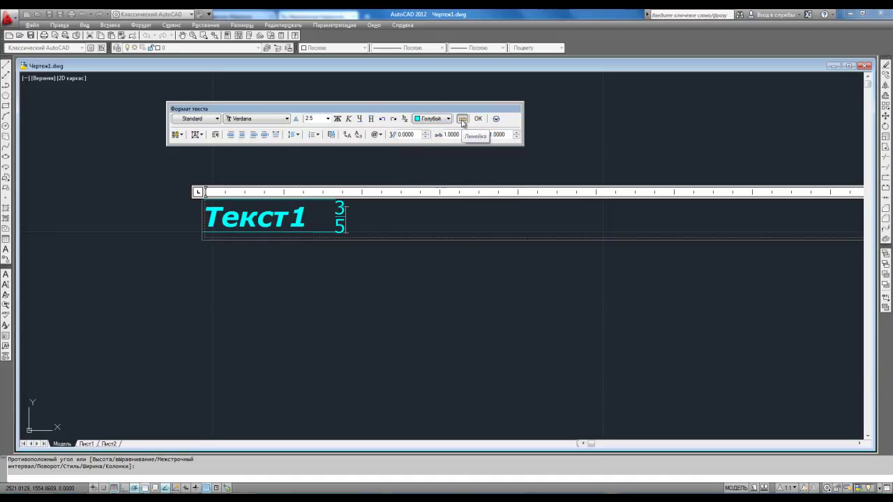
left_click(463, 119)
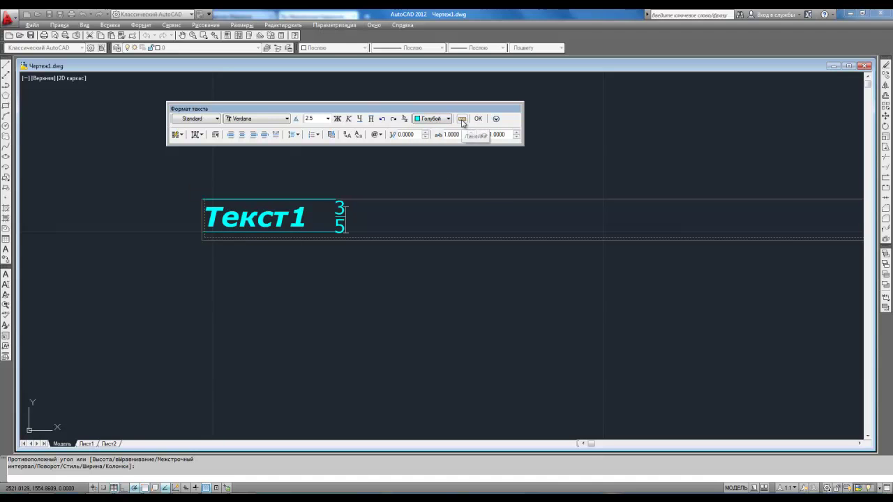
left_click(462, 120)
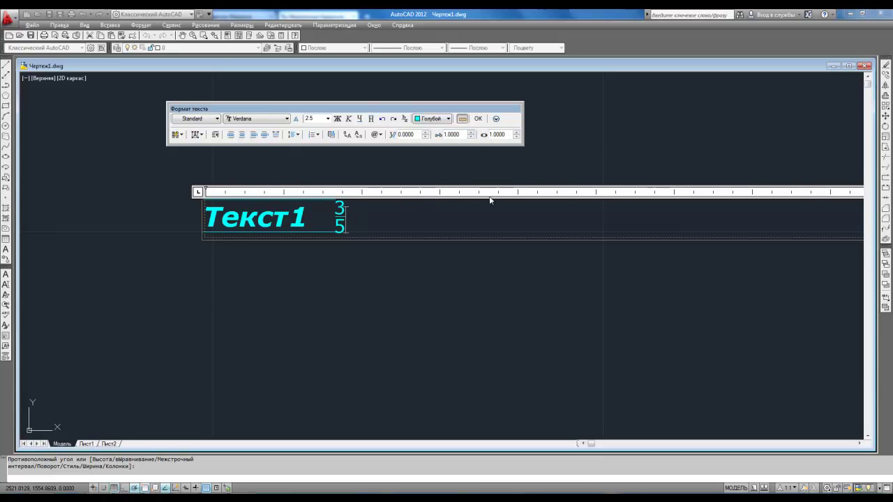
Enlarge the text frame and set it to Динамические столбцы with Задание высоты вручную.
left_click_drag(491, 199, 150, 201)
scroll(285, 242, "down", 3)
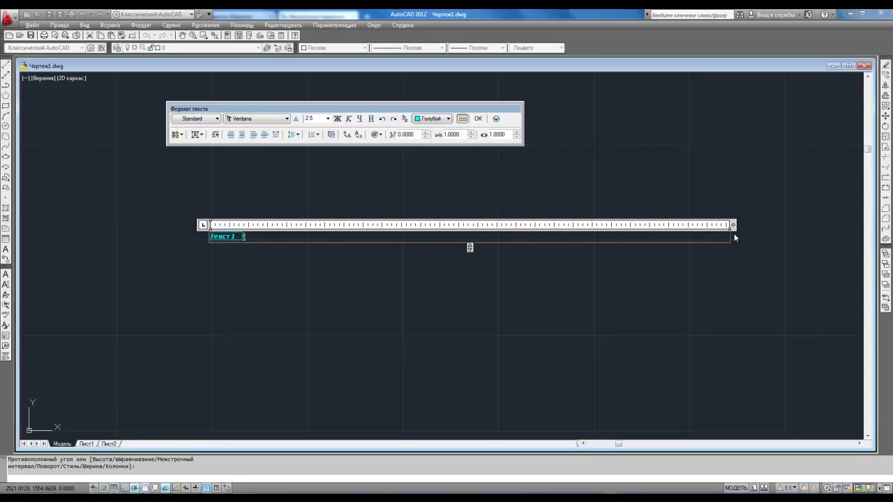
scroll(419, 195, "up", 3)
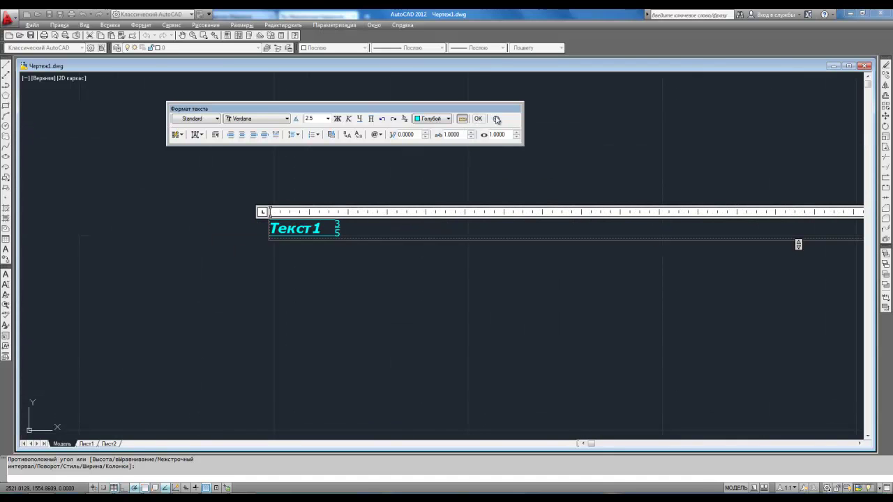
left_click(178, 135)
left_click(178, 136)
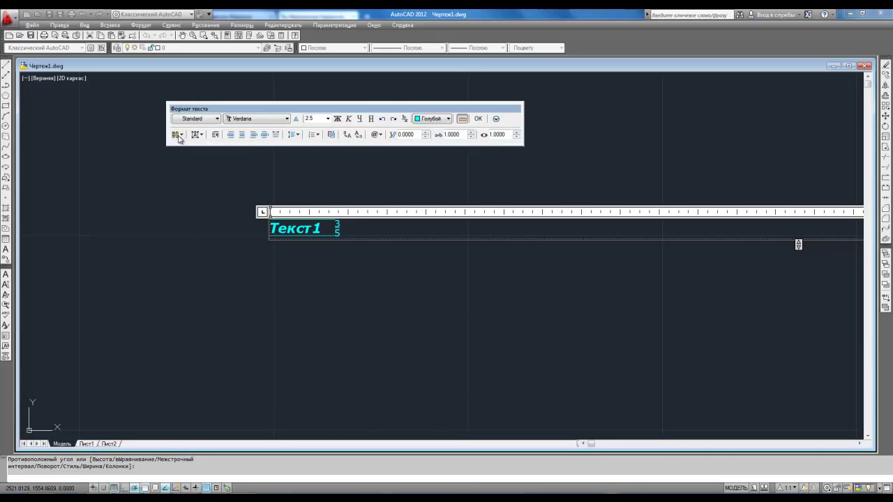
left_click(356, 235)
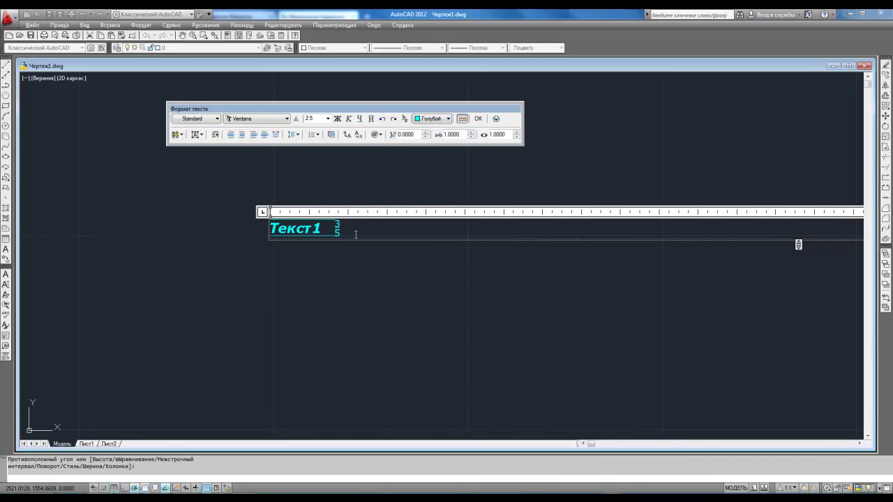
middle_click_drag(355, 229, 205, 239)
scroll(205, 239, "down", 2)
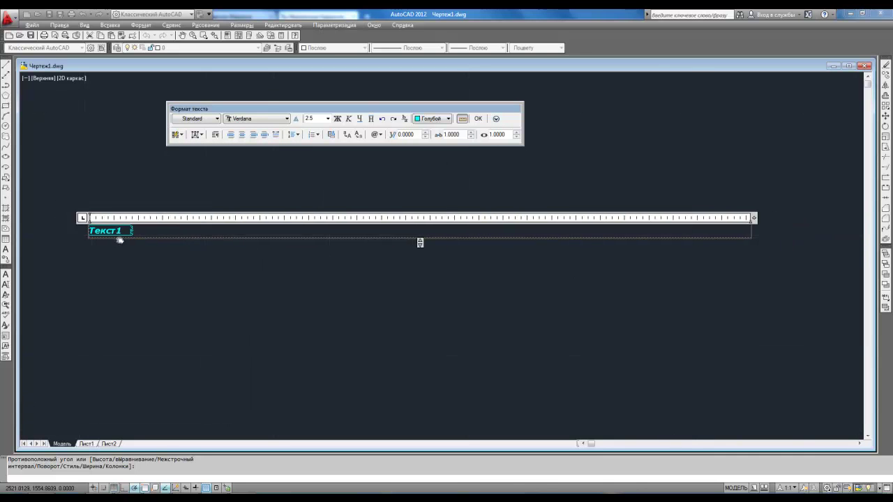
middle_click_drag(122, 240, 183, 244)
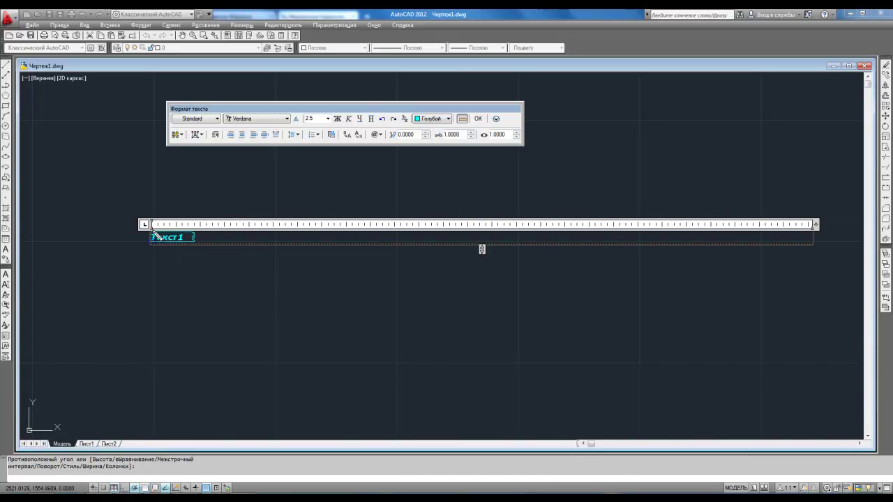
mouse_move(761, 244)
left_mouse_down()
mouse_move(831, 252)
mouse_move(814, 242)
left_mouse_up()
left_click(178, 135)
mouse_move(216, 156)
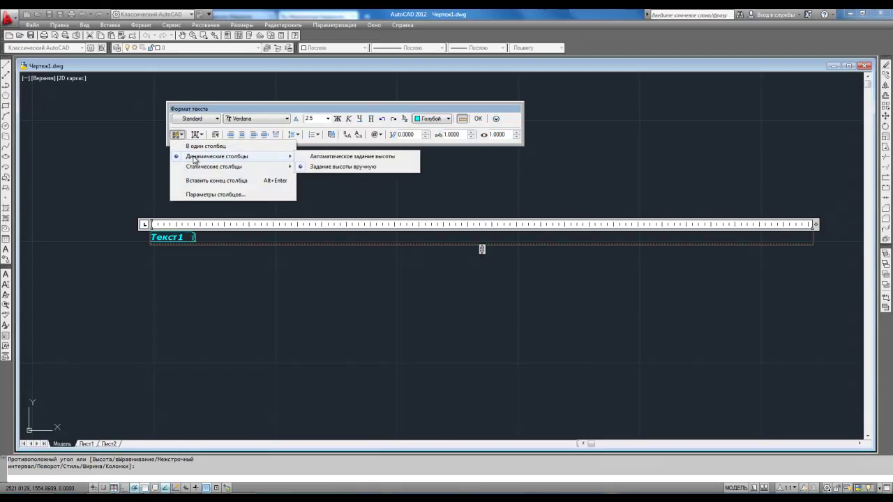
left_click(329, 156)
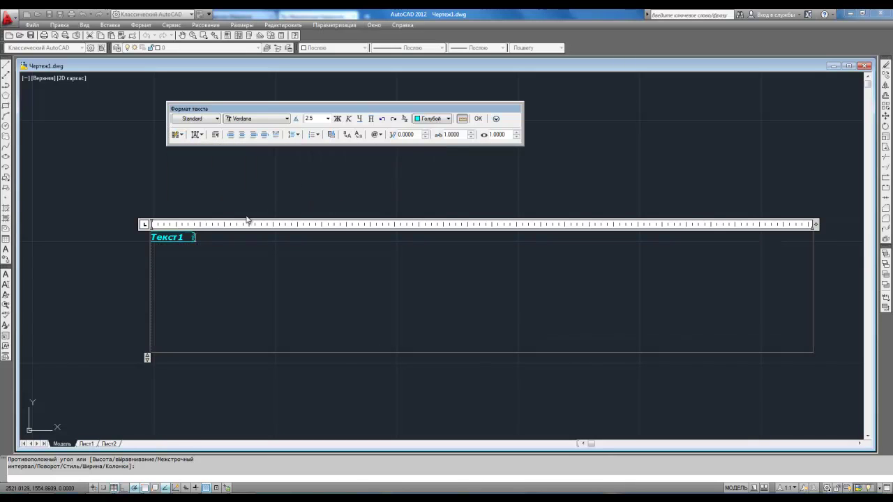
Type four lines of dfgdfg filler text and narrow the frame to one column width.
type("dfgdfgfgf")
type("d dfgdfgdfgdfgfgdfgdfgdfgdfgdfgdfg")
left_click_drag(814, 224, 246, 224)
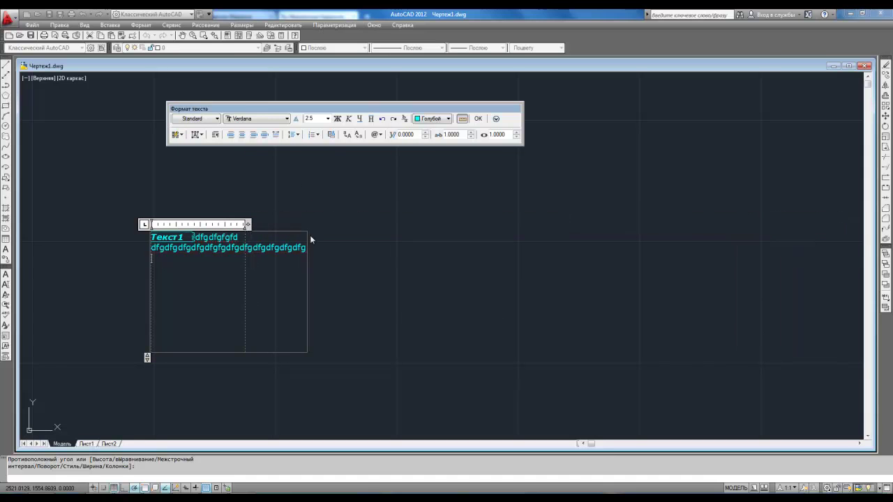
type("fgdfgdfgdfgdfgdfdfgdfgdfgdfg")
key("Return")
key("Return")
key("Return")
type("dfgdfgdfgdfgdfdfgdfgdfgfgdfgdfg")
key("Return")
type("dfgdfgdfgdf")
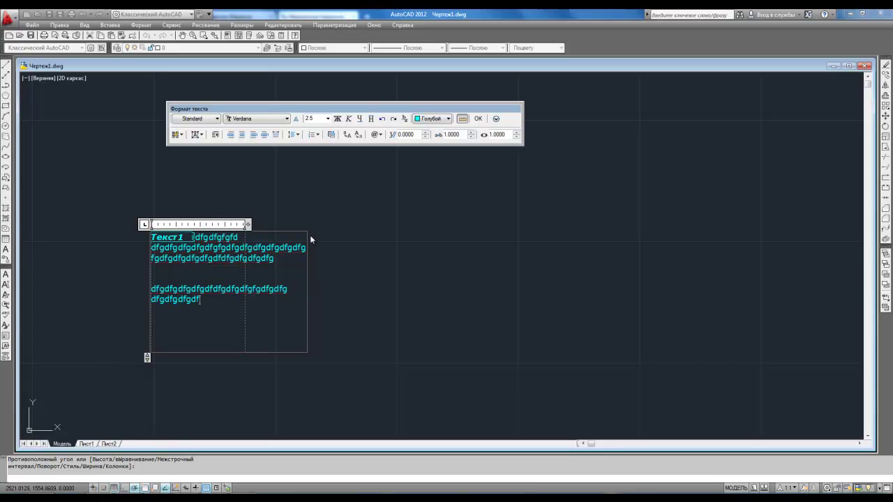
type("dfdfdfdfdfdfdfdfdfdfg")
key("Return")
Bring up the Columns menu's Статические столбцы choices.
left_click(178, 134)
left_click(185, 147)
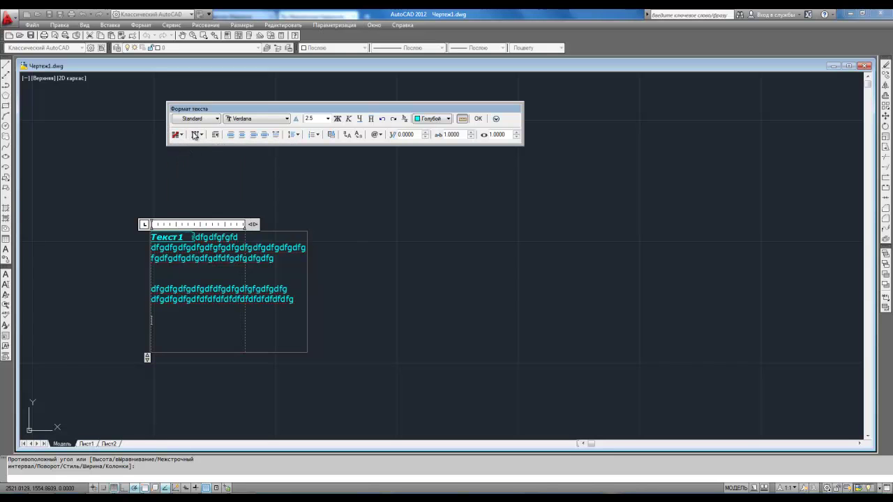
left_click(179, 135)
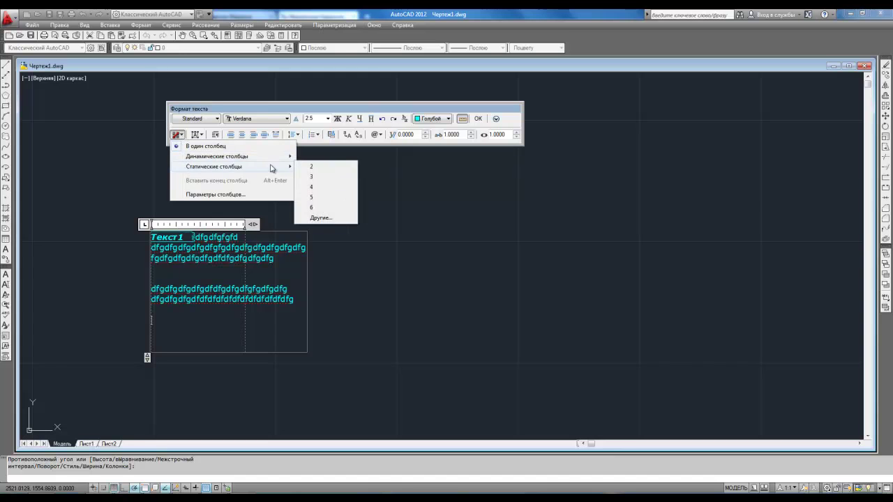
Split the text into 2 static columns and break the third filler line.
left_click(328, 168)
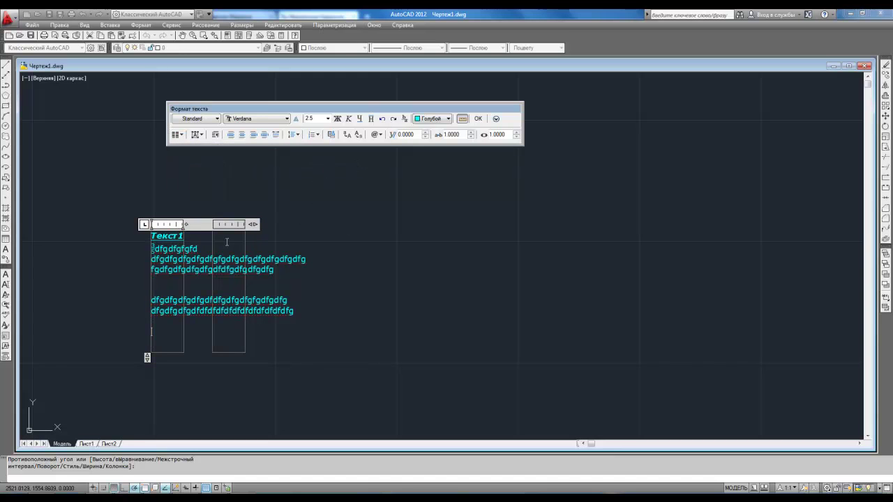
left_click(181, 269)
key("Return")
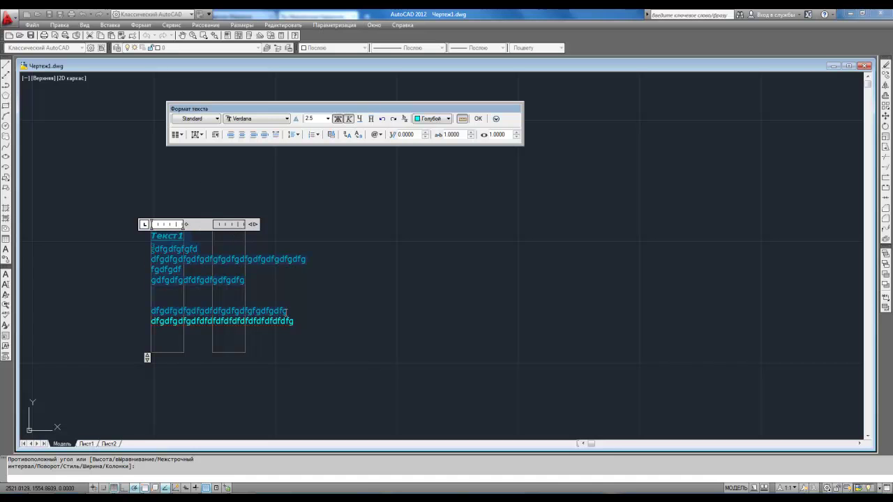
Commit the multiline text and select it with a window.
left_click(306, 326)
left_click(288, 315)
left_click(267, 319)
left_click(248, 296)
Delete the filler text, type two test lines of 1s, and commit the mtext.
double_click(175, 251)
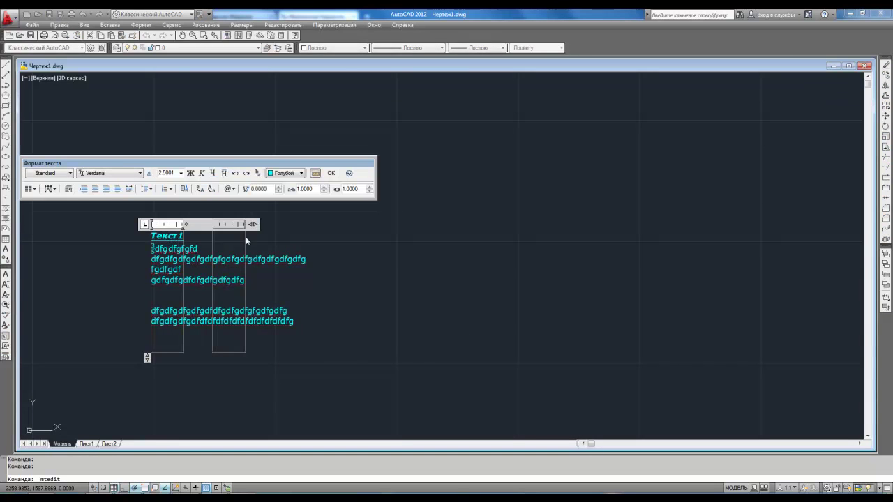
left_click_drag(151, 237, 394, 407)
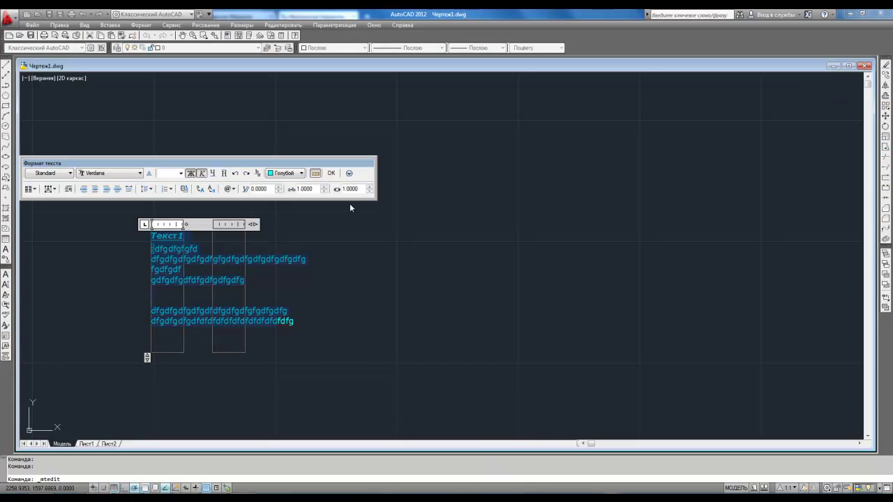
key("Delete")
left_click(175, 238)
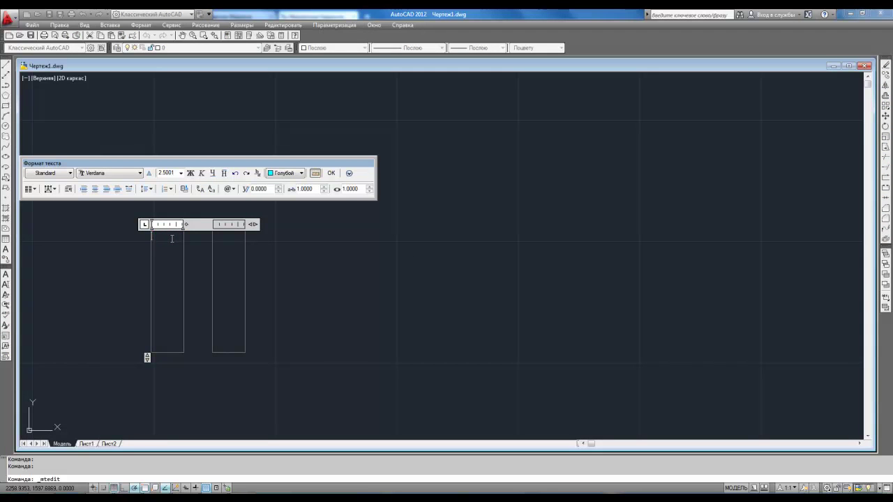
type("11111111111111111111111 ")
type("11111111111111111")
key("Return")
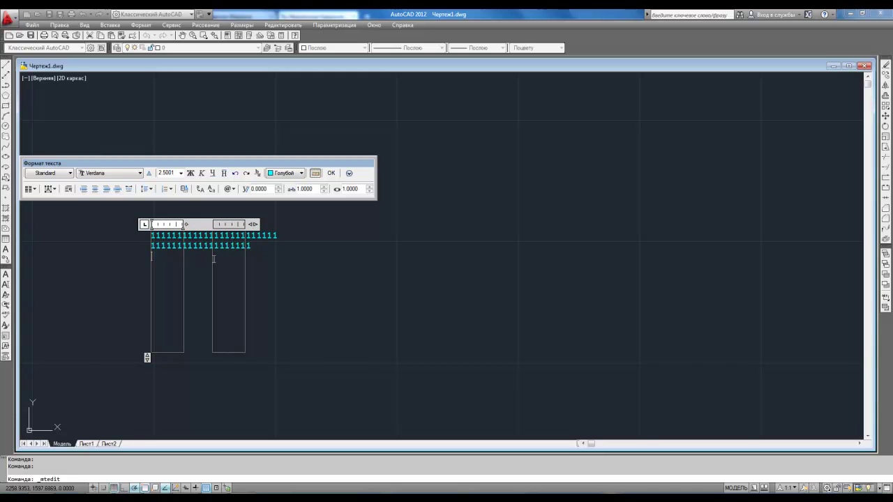
left_click(272, 255)
Reopen the mtext, delete both lines of 1s, and bring up the Columns menu.
double_click(235, 244)
left_click_drag(237, 248, 123, 227)
key("Delete")
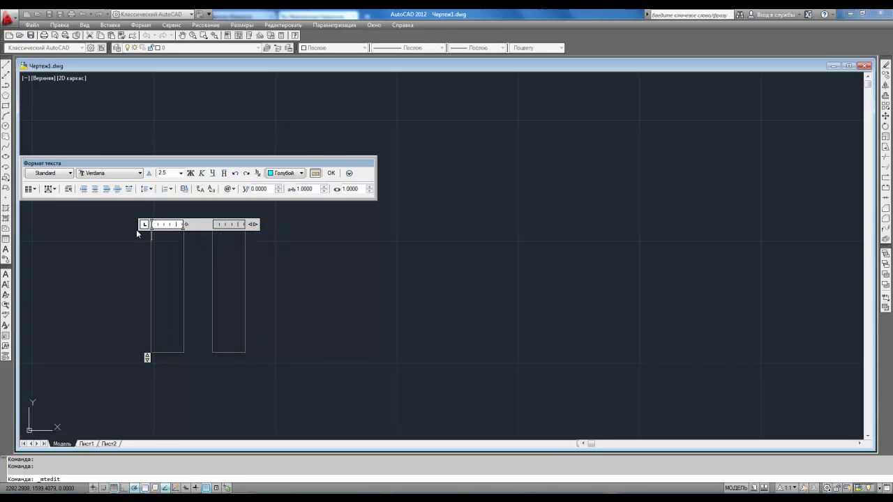
left_click(31, 189)
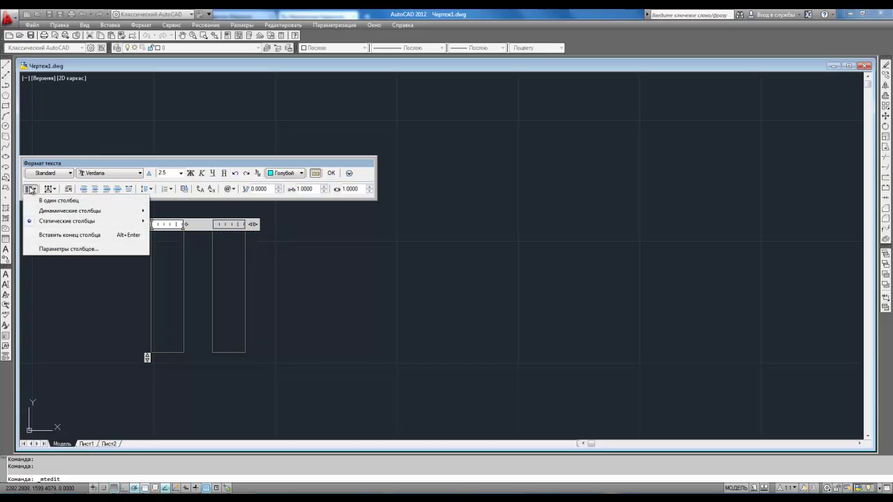
mouse_move(69, 211)
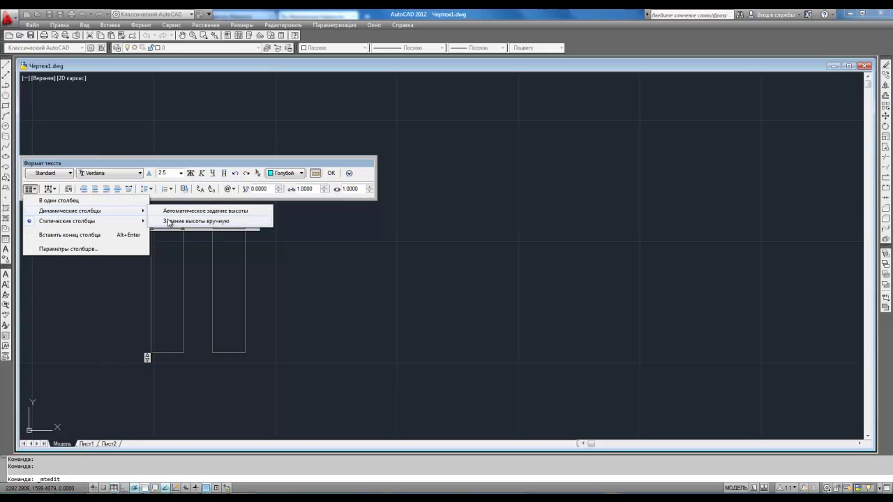
Switch to manual-height dynamic columns, shorten the column, and type the first lines of 1s.
left_click(171, 220)
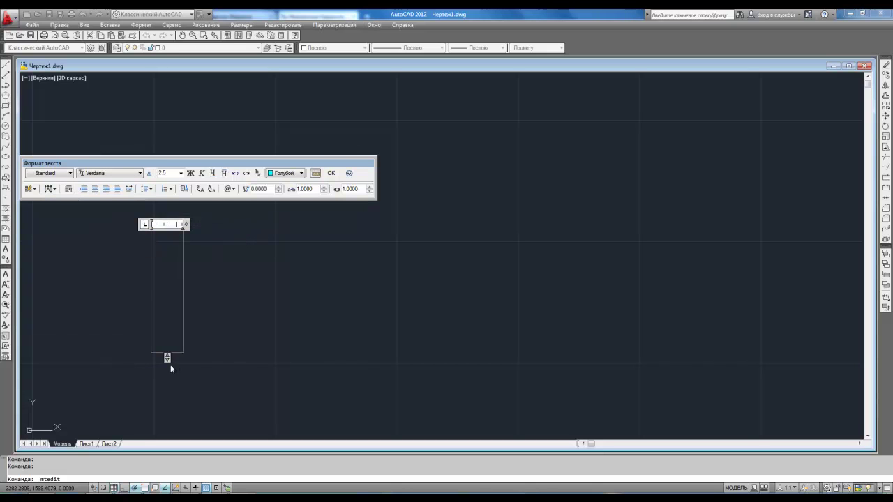
left_click_drag(168, 357, 167, 260)
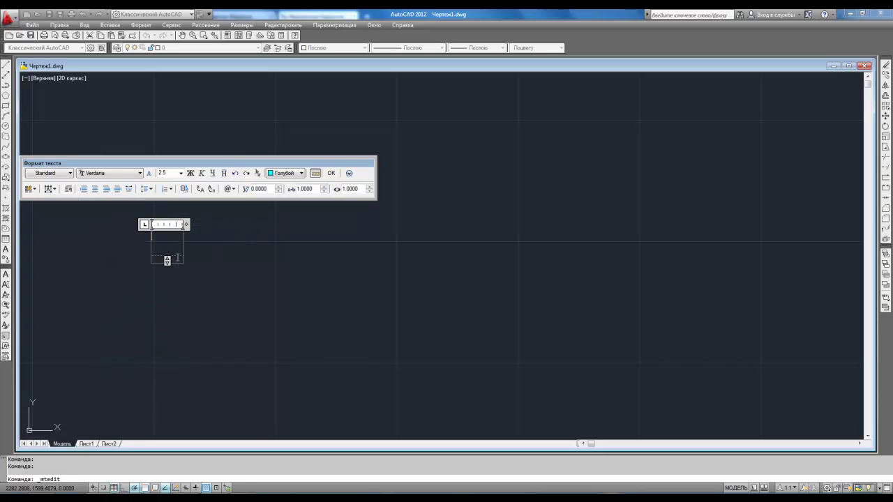
type("11111111")
key("Return")
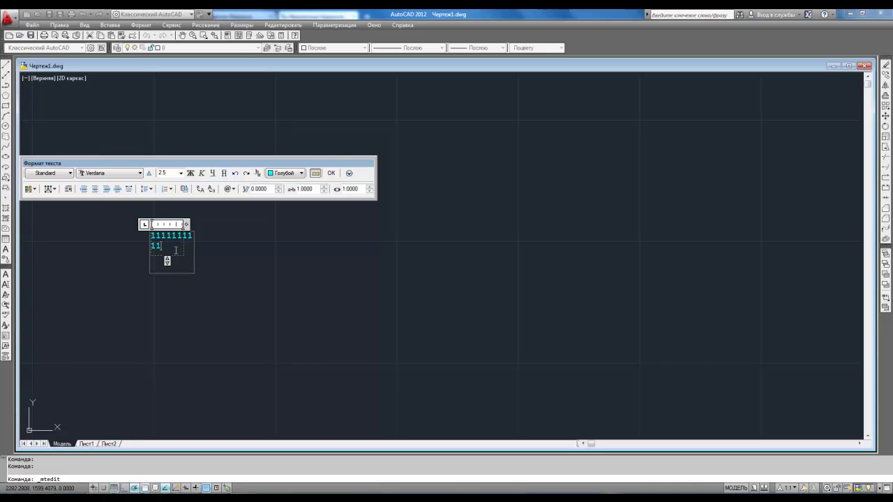
type("1111111")
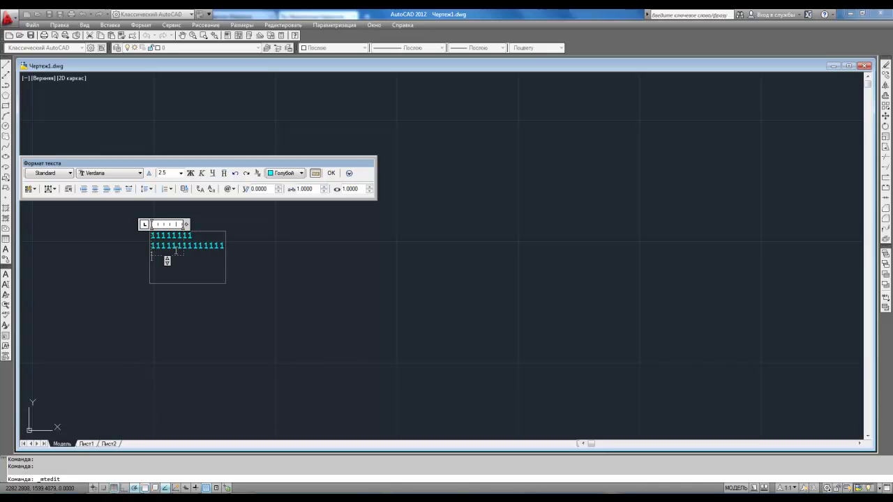
type("11")
key("Return")
Keep typing longer lines of 1s until they overflow into a second column.
key("Return")
type("11111")
key("Return")
type("11")
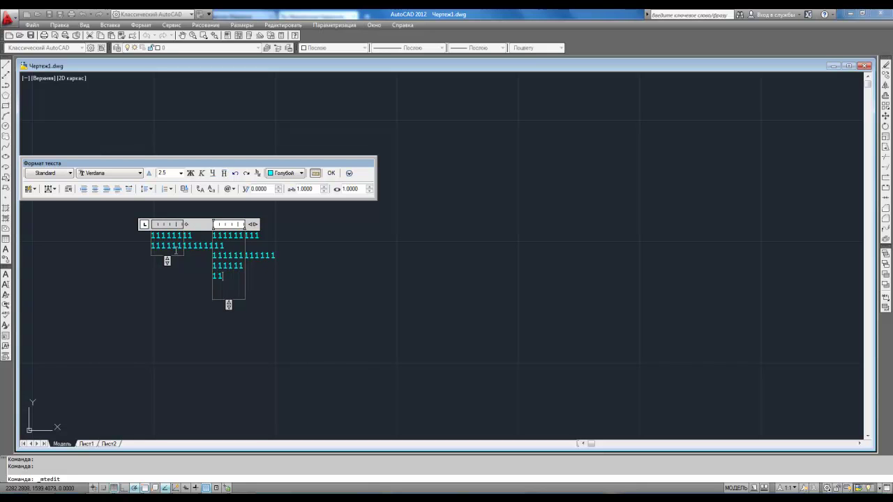
type("1")
key("Return")
type("1")
key("Return")
key("Return")
type("11111111111111")
key("Return")
type("1")
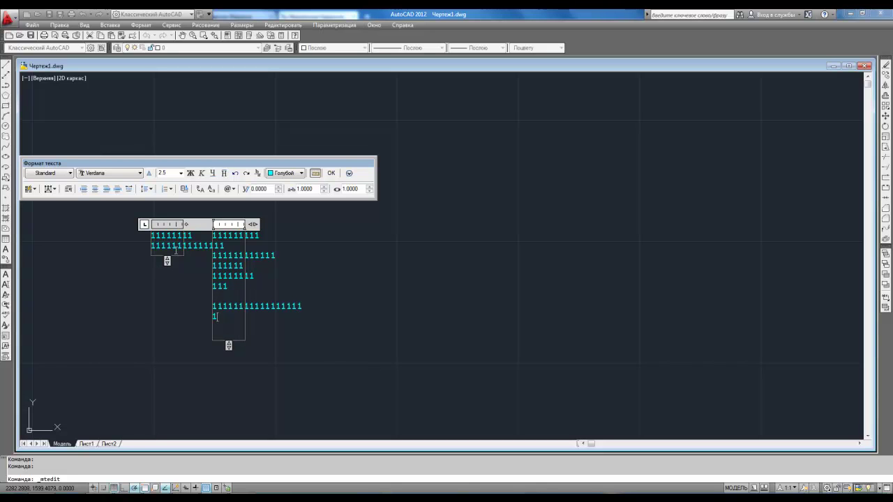
type("111111111111")
key("Return")
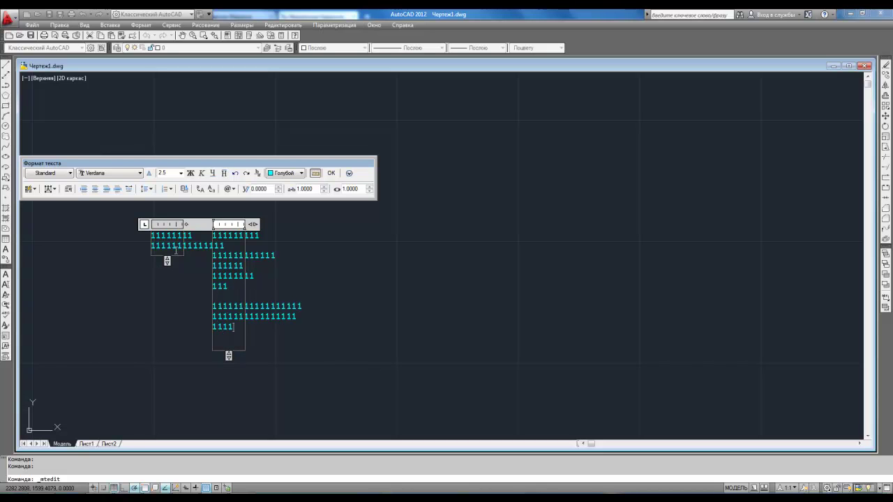
type("11111111111111111111111111111")
key("Return")
type("11111111111111111111111")
key("Return")
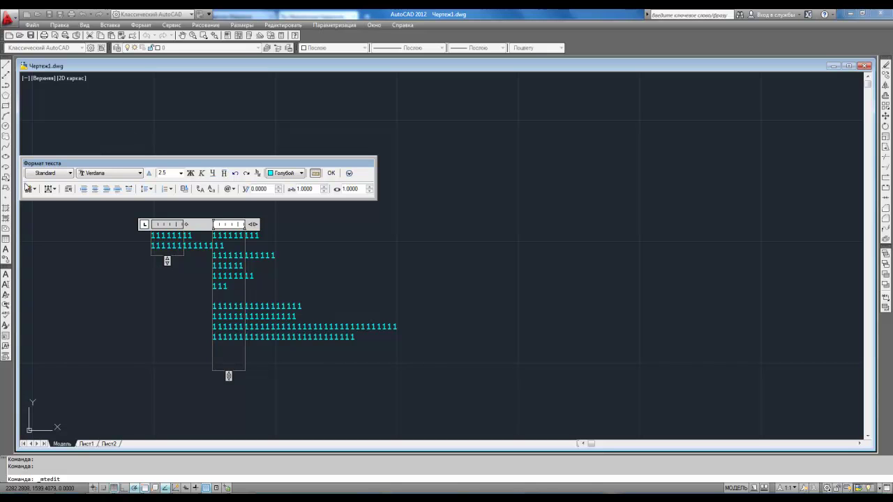
left_click(27, 187)
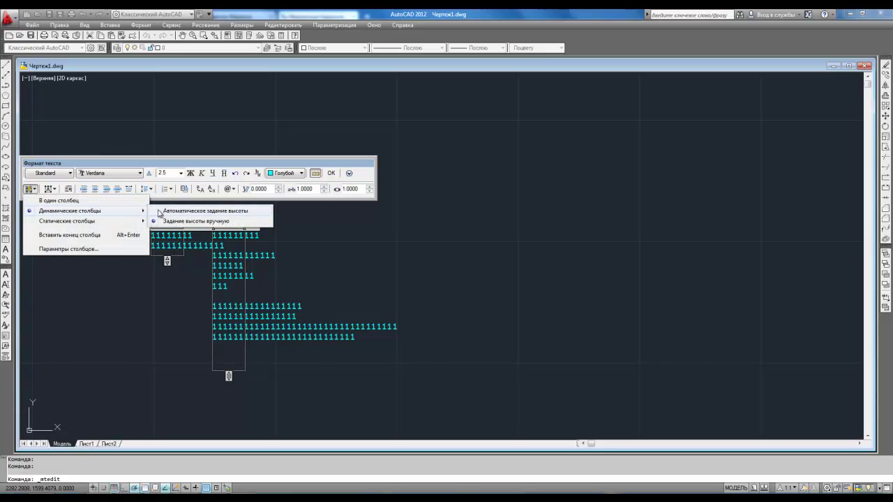
Set auto-height dynamic columns and shorten each column until the text spans seven columns.
left_click(158, 210)
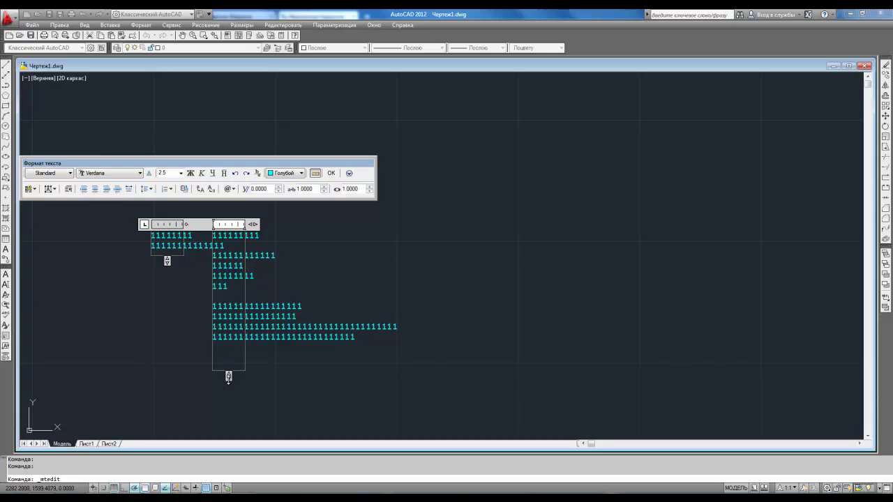
left_click_drag(228, 377, 228, 261)
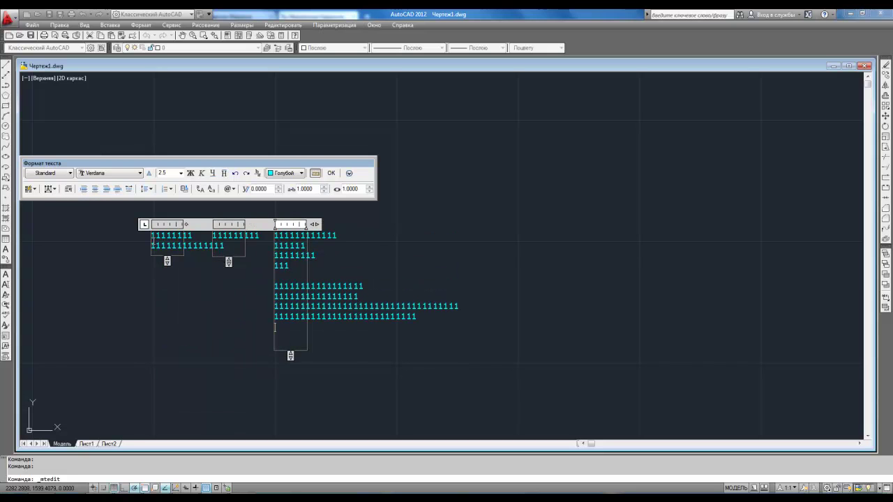
left_click_drag(297, 361, 301, 261)
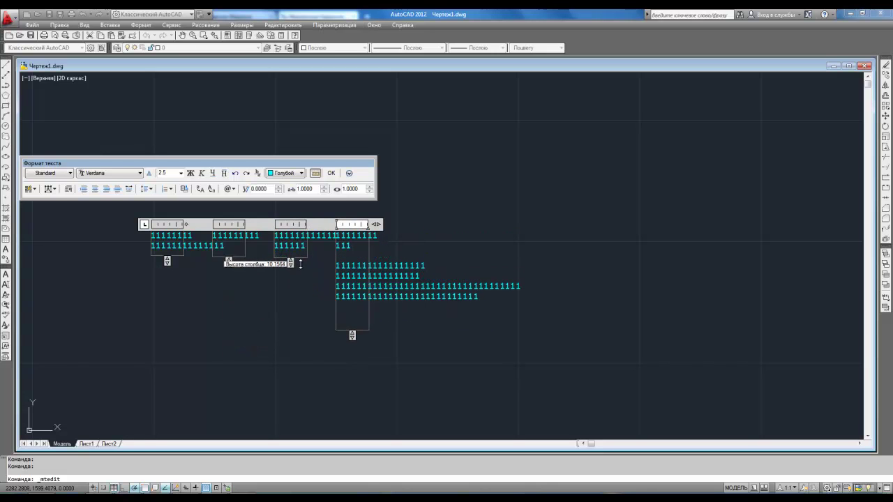
left_click_drag(353, 336, 353, 264)
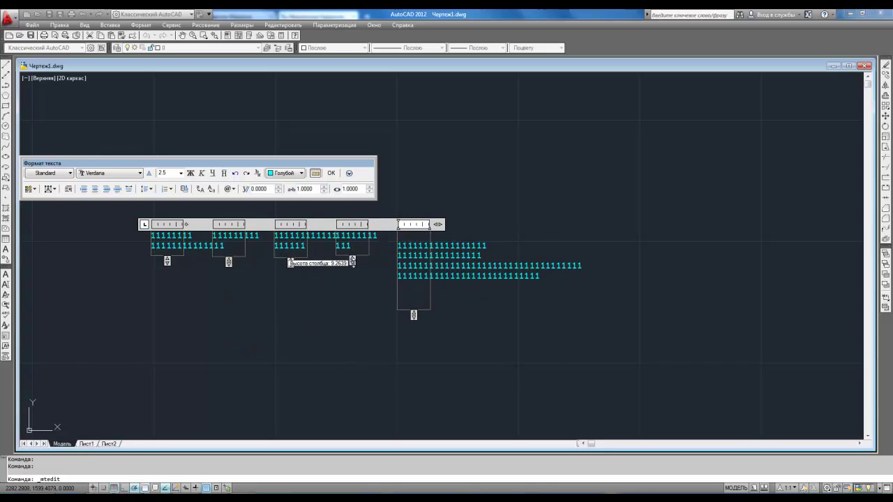
left_click_drag(407, 304, 411, 266)
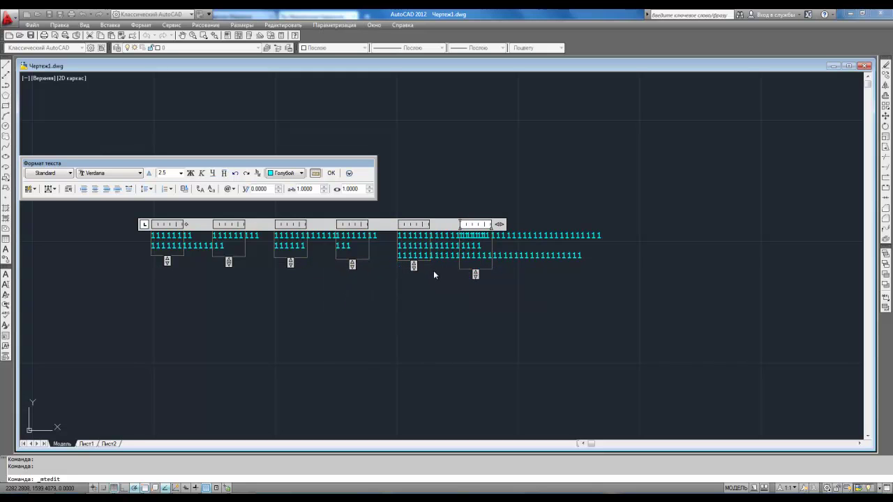
left_click_drag(475, 276, 476, 266)
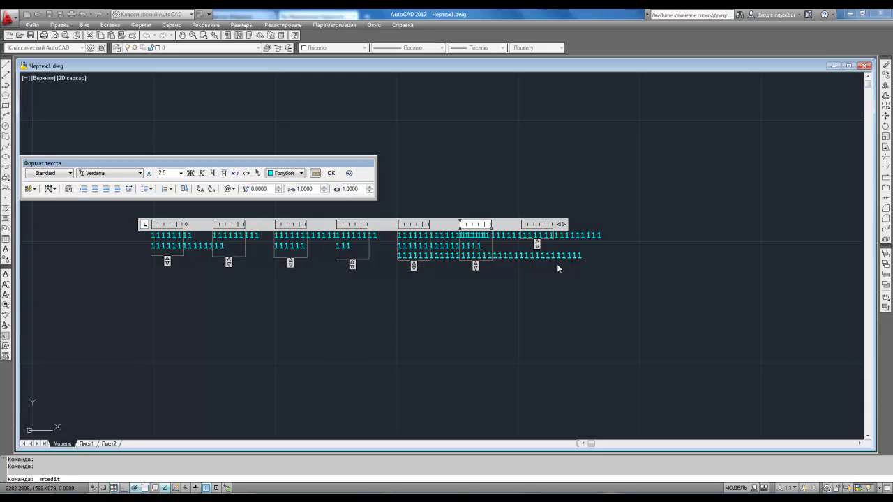
Replace all the text with a single 1, close the editor, and window-select it.
key("ctrl+a")
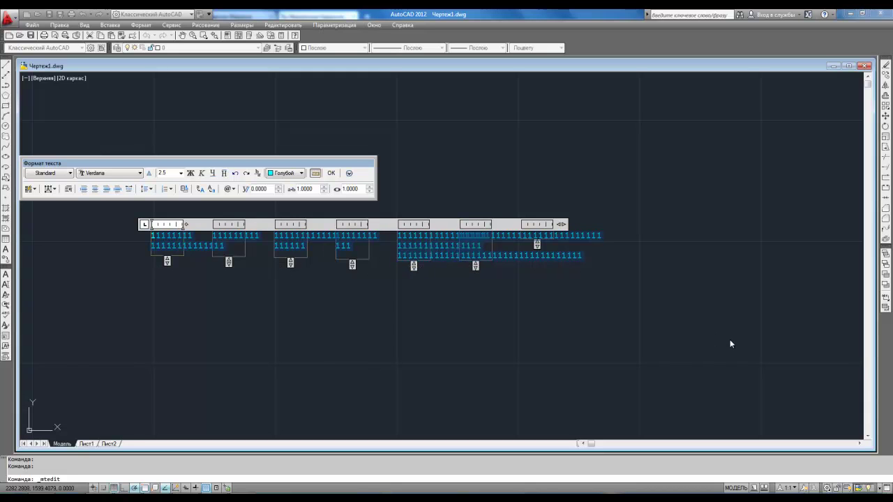
type("1")
left_click(730, 342)
left_click_drag(217, 203, 180, 183)
left_click_drag(156, 233, 165, 238)
Erase the lone 1 and create a new multiline text box reading 123.
key("Delete")
left_click(5, 249)
left_click(187, 226)
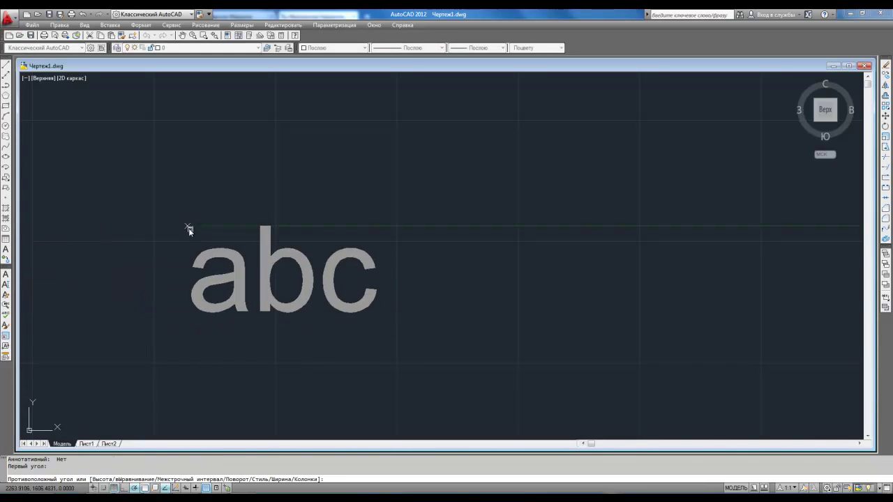
left_click(381, 340)
type("12")
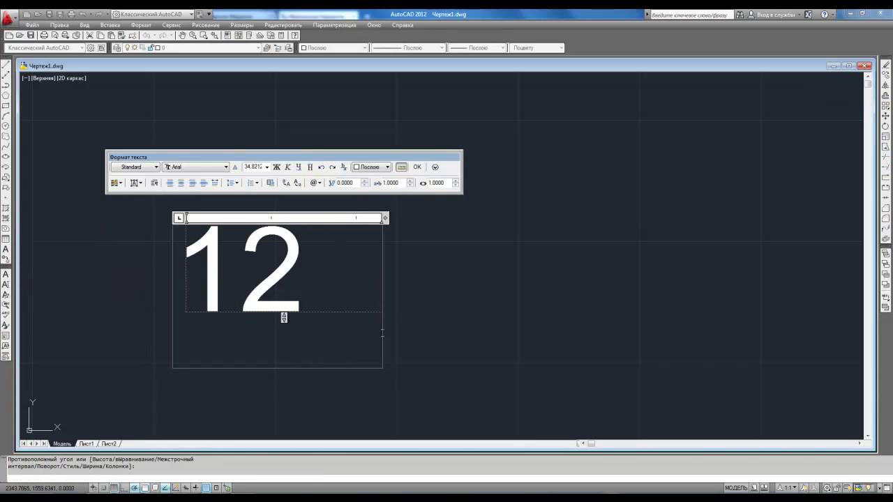
type("3")
left_click(398, 355)
Select the 123 text, review it in the Properties palette, then close the palette.
left_click(399, 354)
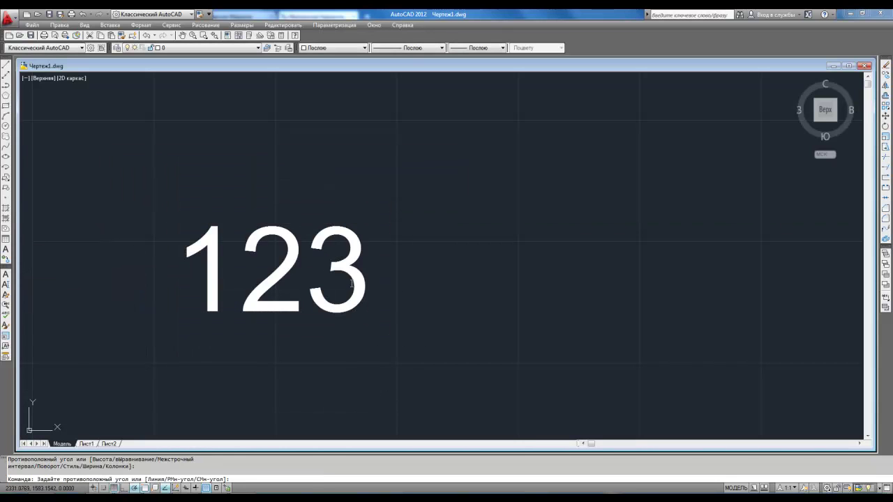
left_click(351, 276)
left_click(354, 255)
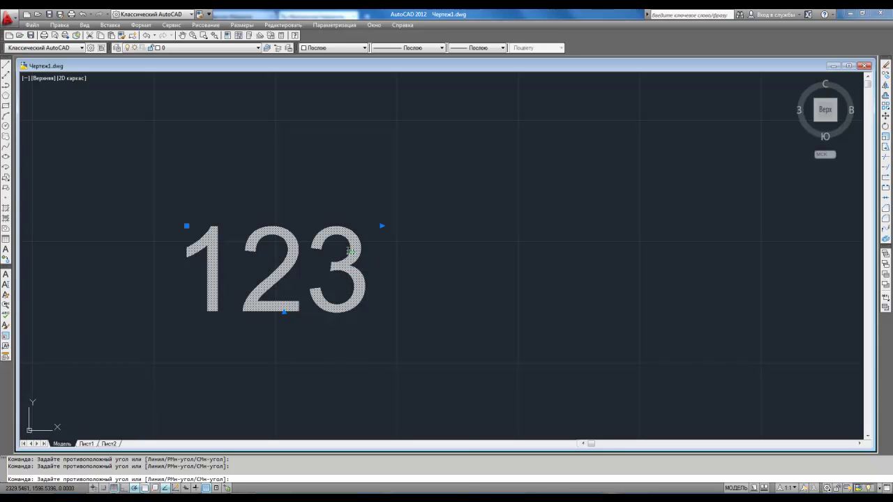
right_click(347, 241)
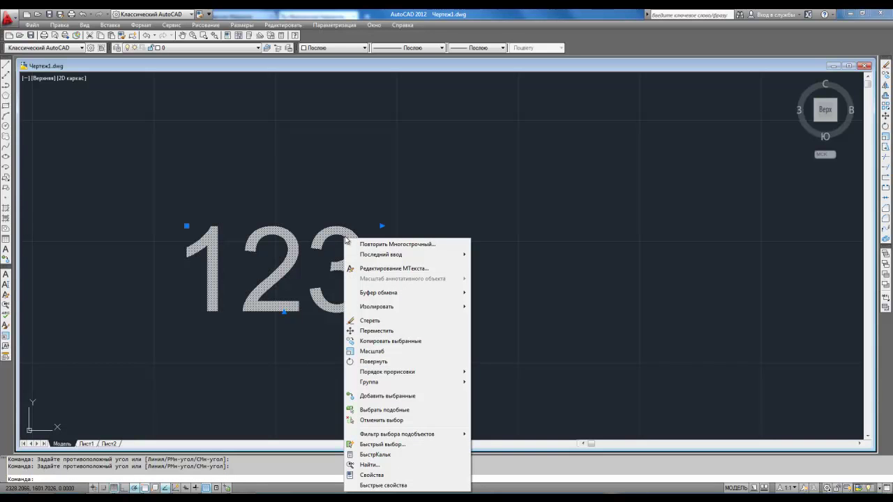
left_click(372, 475)
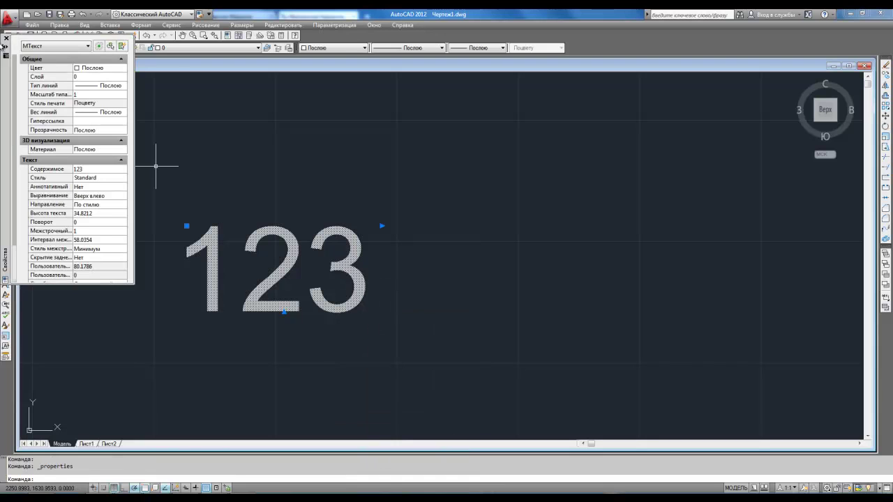
key("ctrl+1")
left_click(298, 251)
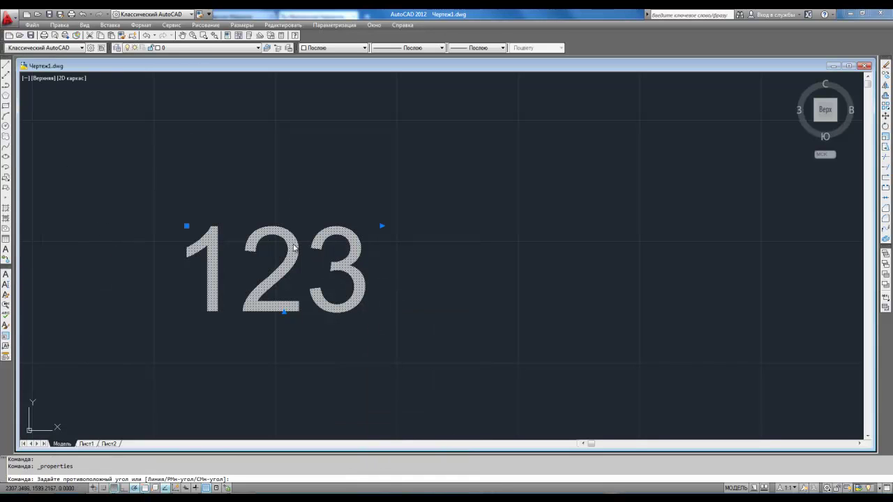
Reopen the 123 text and sketch a frame marking the nine justification points.
double_click(291, 255)
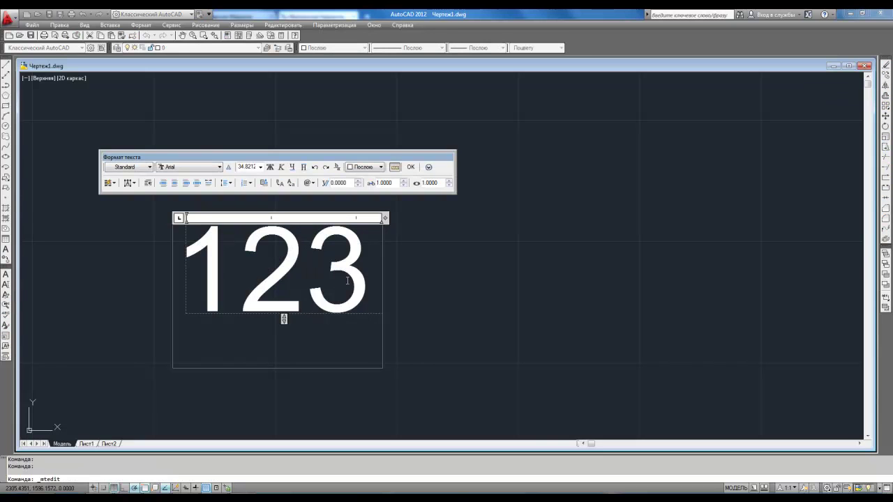
left_click(133, 184)
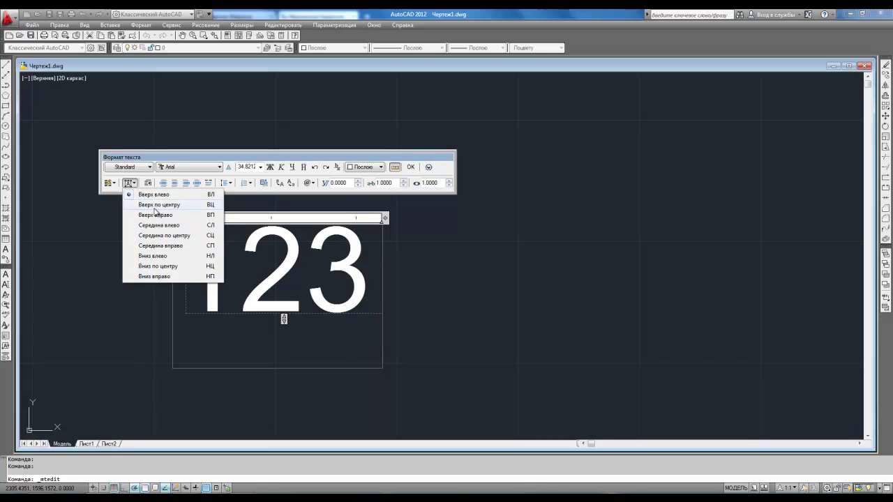
left_click(155, 214)
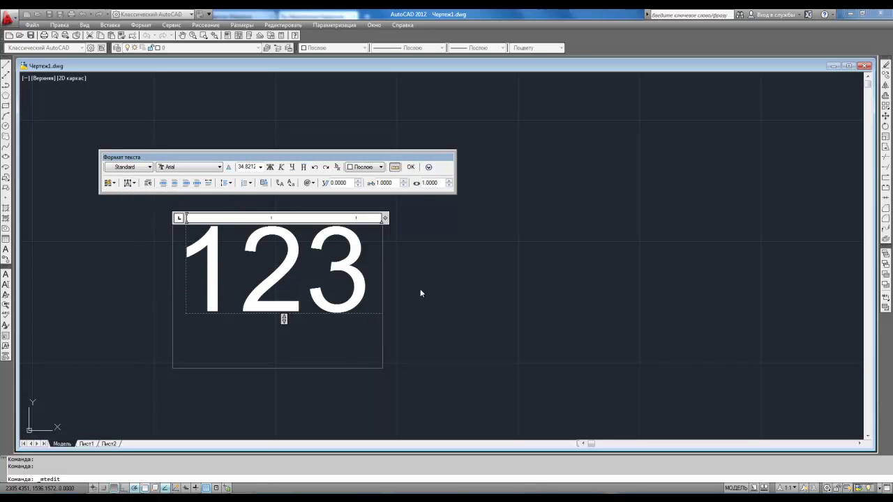
left_click_drag(479, 245, 636, 368)
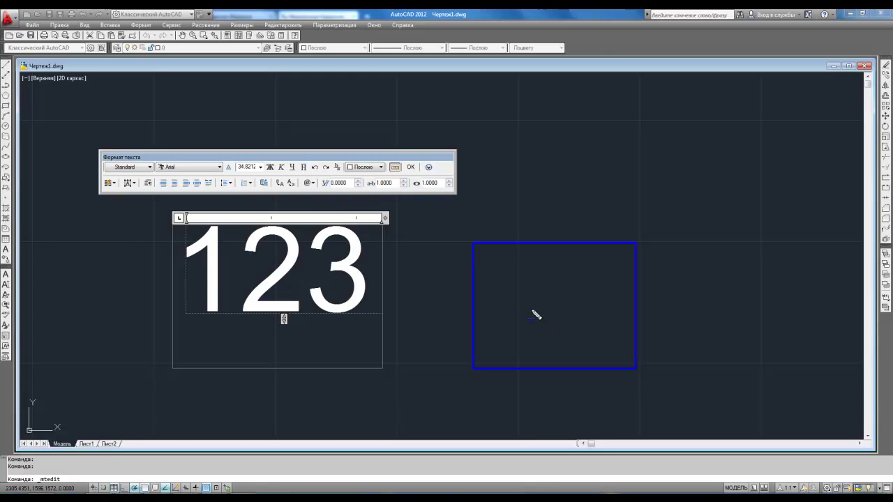
left_click_drag(480, 251, 488, 270)
left_click_drag(614, 251, 637, 263)
left_click_drag(548, 251, 558, 272)
left_click(556, 252)
left_click_drag(543, 303, 553, 318)
left_click_drag(480, 297, 487, 318)
left_click_drag(604, 299, 638, 321)
left_click_drag(546, 350, 633, 368)
Set top-right justification, widen and heighten the text frame, and select the digits 23.
left_click(130, 184)
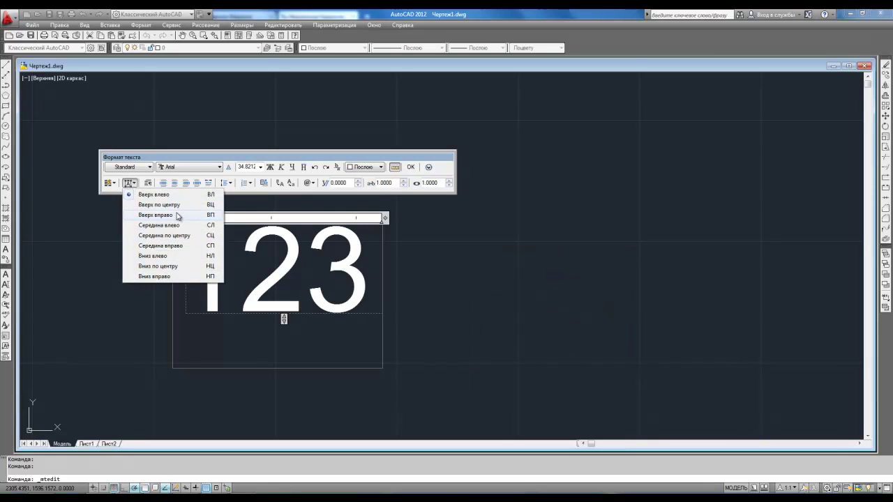
left_click(192, 215)
right_click(384, 364)
left_click(382, 367)
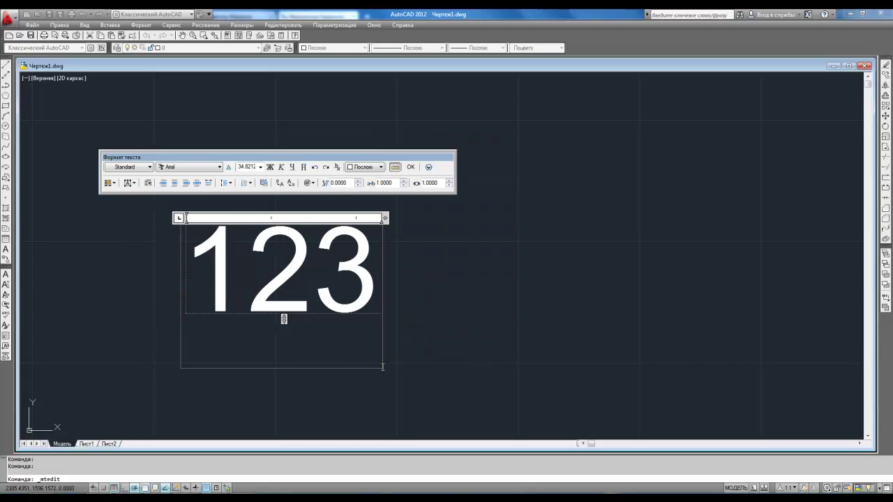
left_click_drag(384, 218, 673, 220)
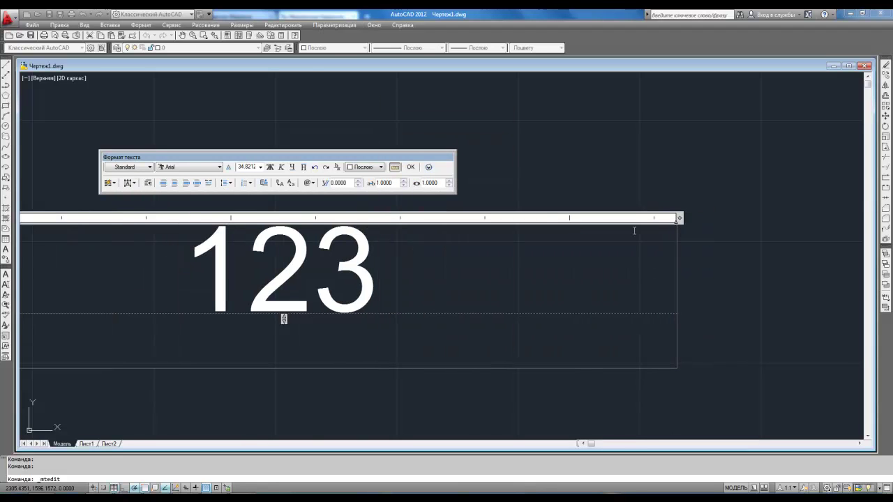
left_click_drag(394, 290, 402, 369)
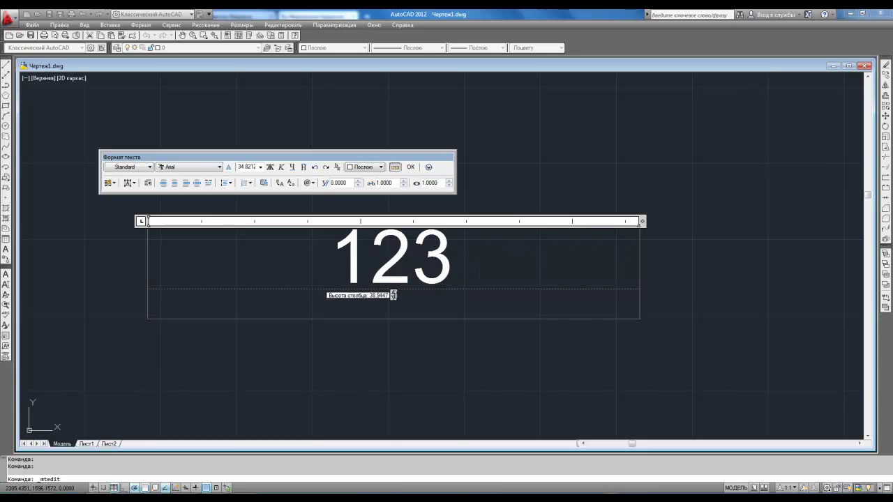
left_click_drag(460, 266, 372, 265)
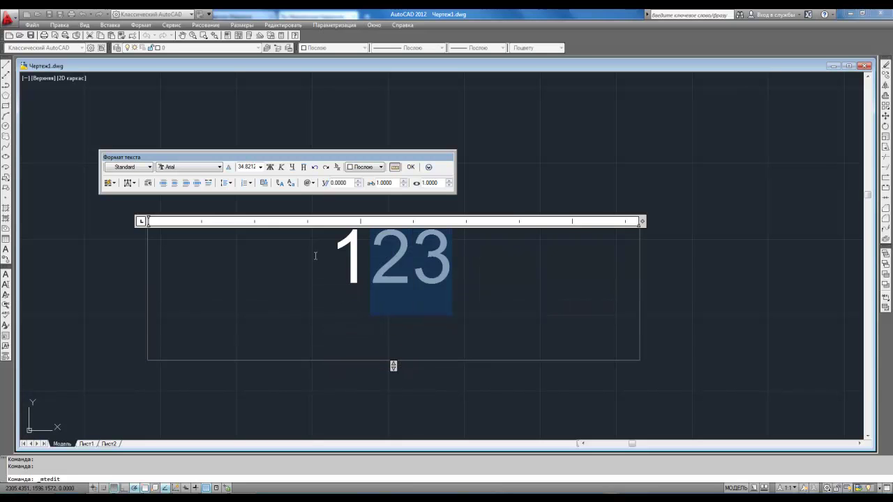
Try top-left, top-centre, top-right, middle-left and bottom-left justification on the 123 text.
left_click(132, 184)
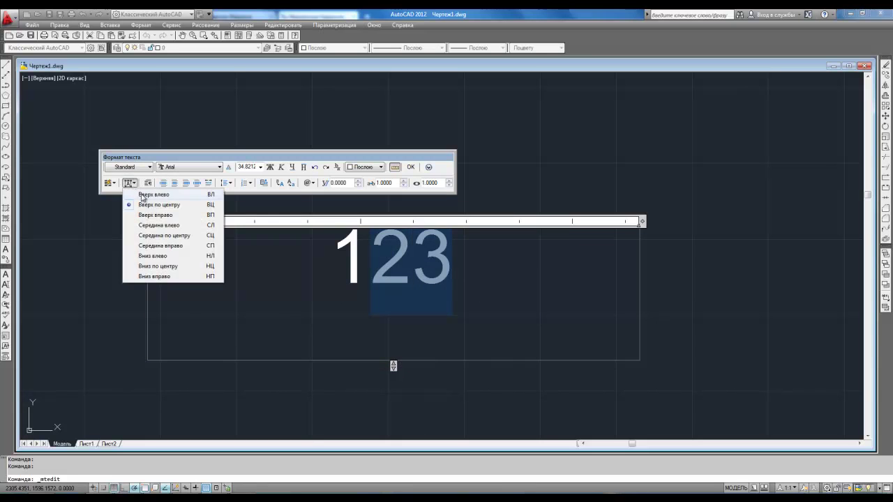
left_click(142, 198)
left_click(134, 184)
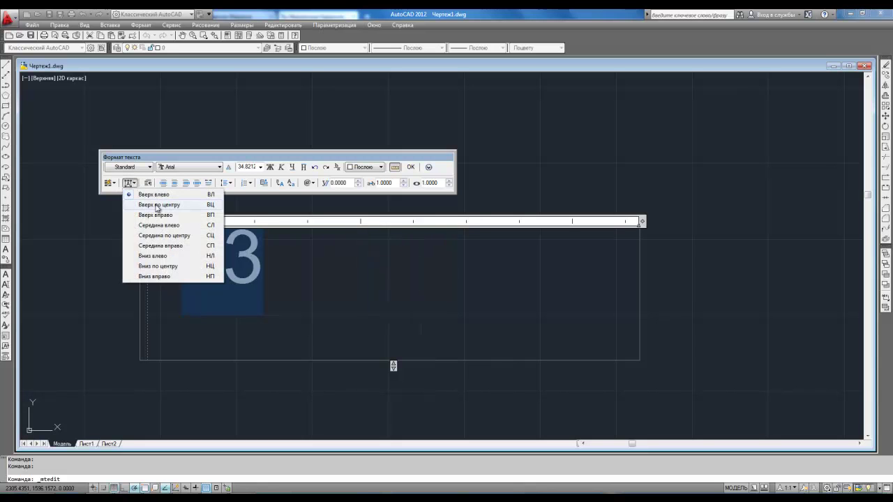
left_click(152, 204)
left_click(132, 184)
left_click(151, 214)
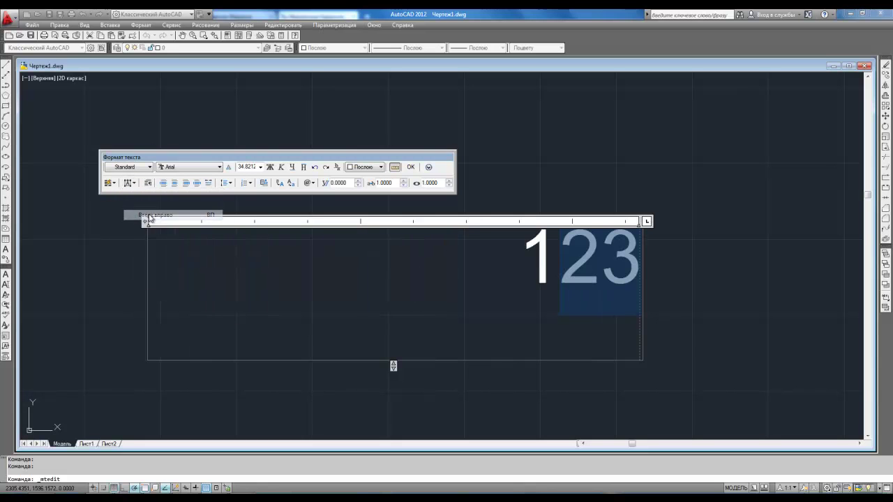
left_click(129, 183)
left_click(145, 226)
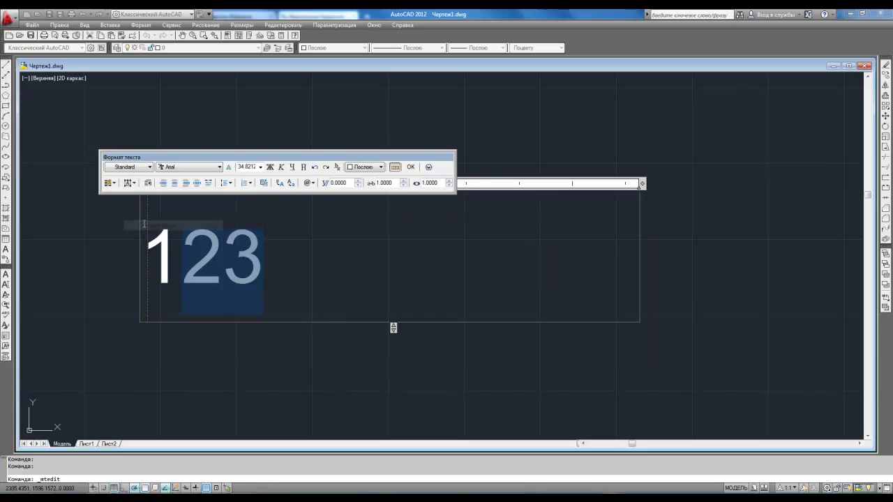
left_click(132, 184)
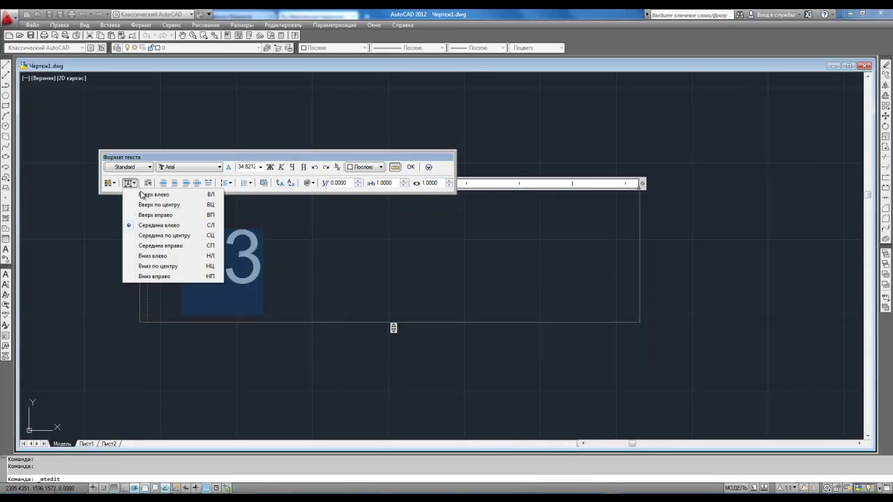
left_click(154, 255)
Raise the frame's top edge, try bottom-centre and middle-right, then settle on Middle Left justification.
left_click_drag(393, 145, 411, 58)
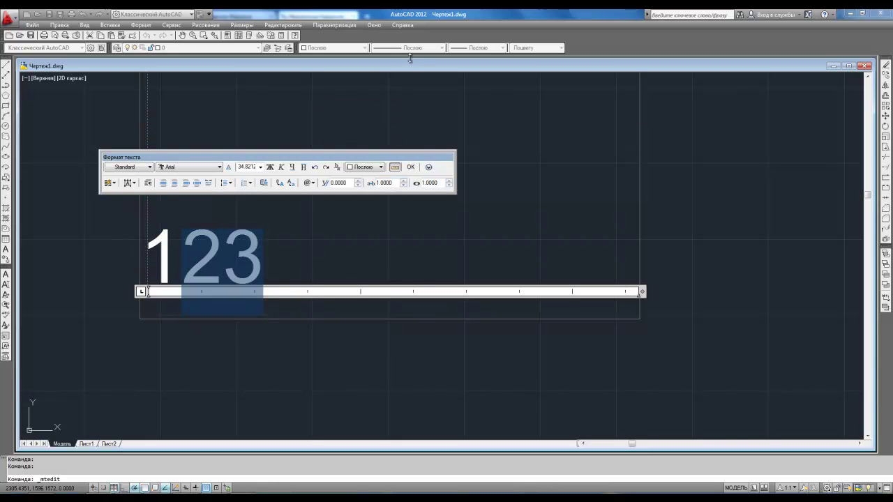
left_click(132, 183)
left_click(160, 270)
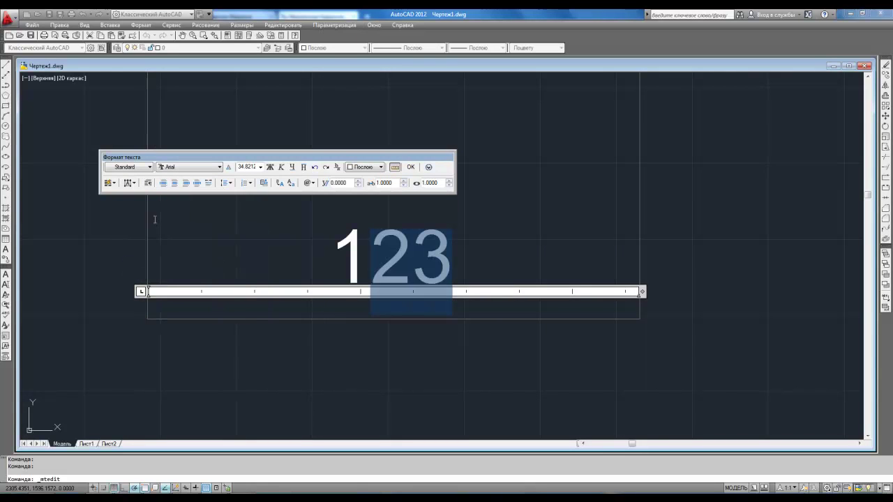
left_click(133, 183)
left_click(162, 242)
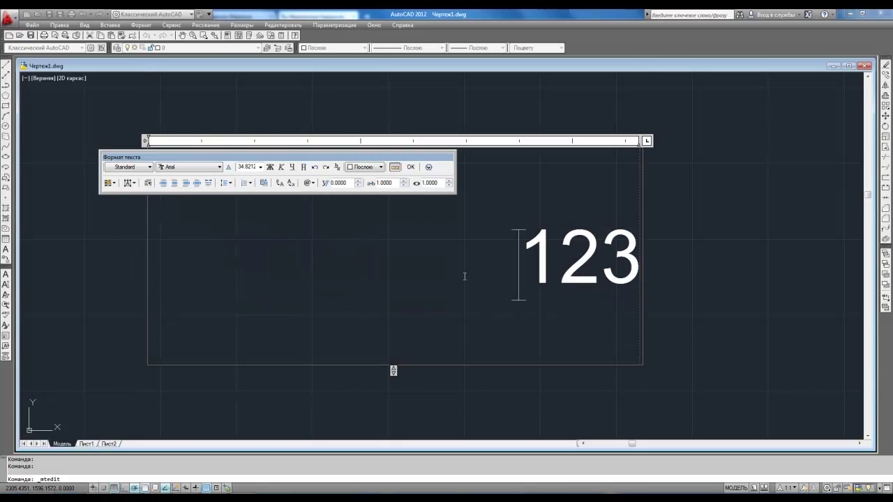
left_click(130, 183)
left_click(150, 225)
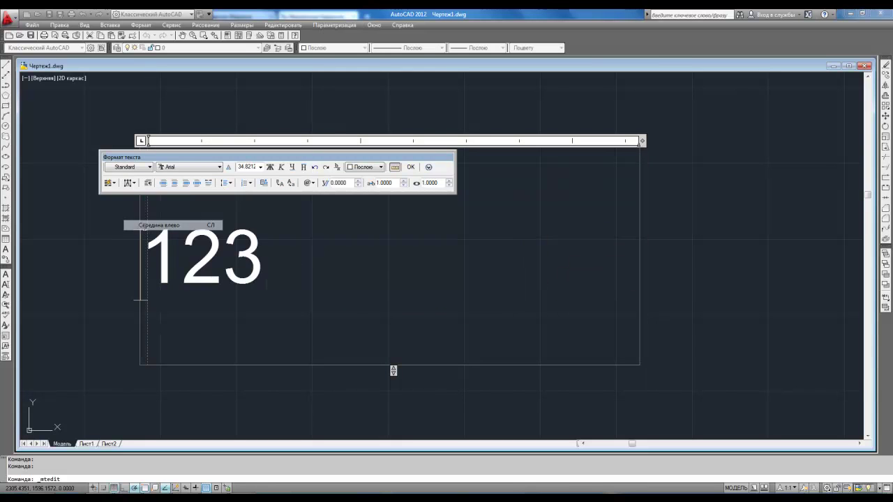
double_click(163, 226)
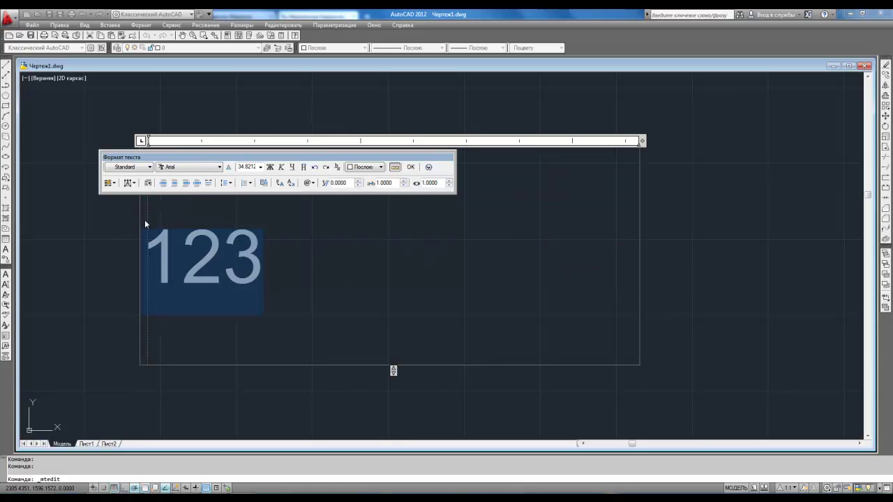
left_click(148, 184)
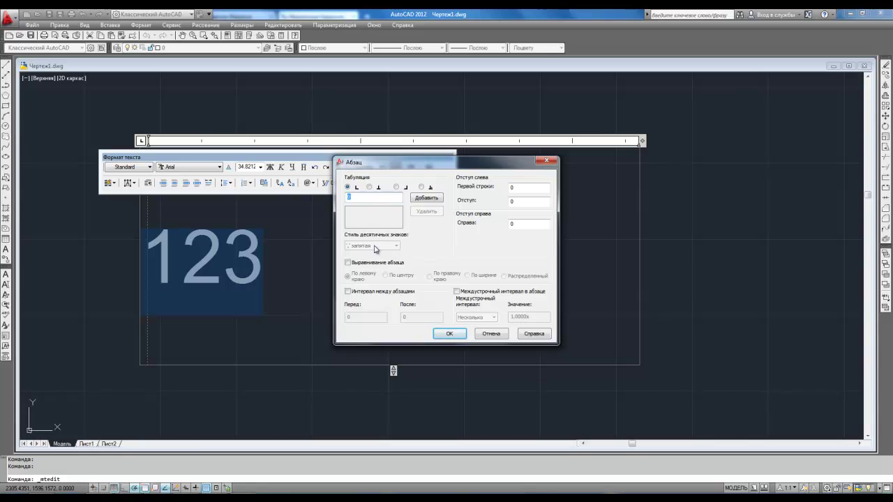
Tick paragraph alignment, add a tab stop at 0, choose Center, then cancel the dialog.
left_click(399, 264)
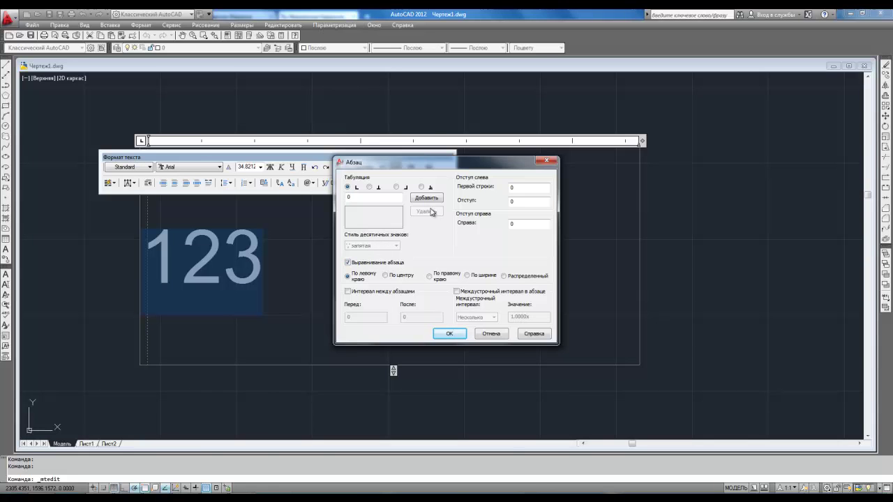
left_click(414, 200)
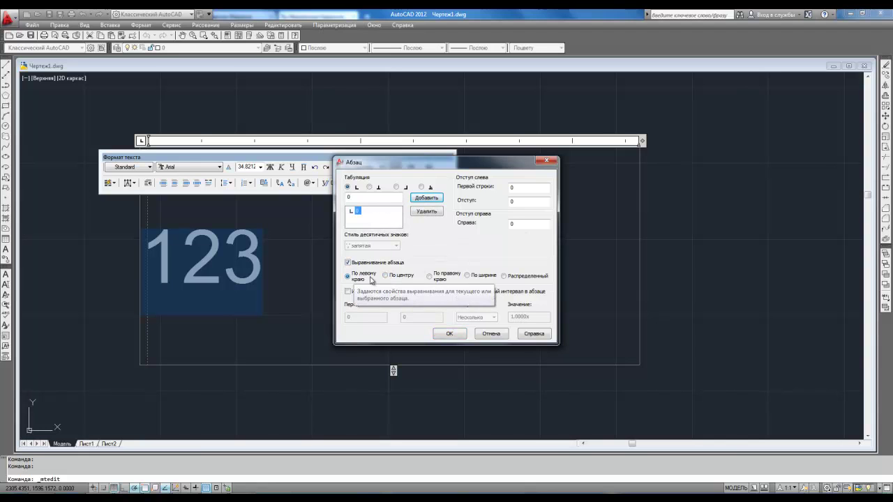
left_click(387, 276)
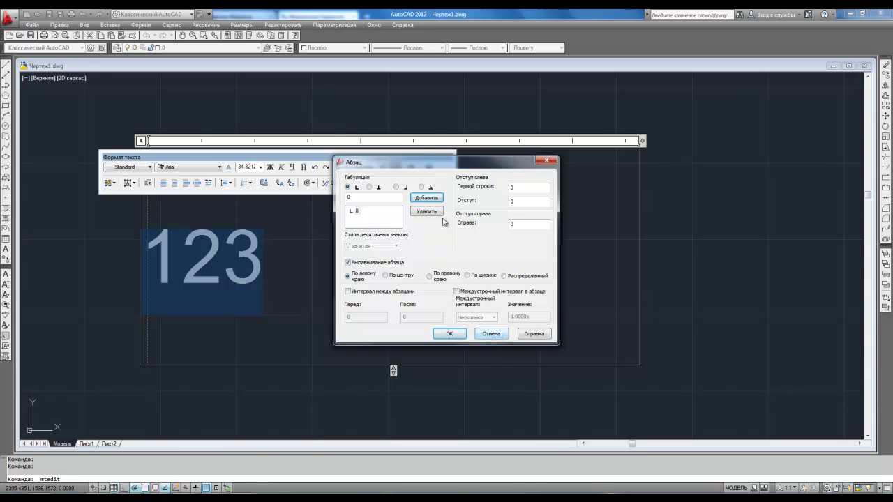
left_click(487, 335)
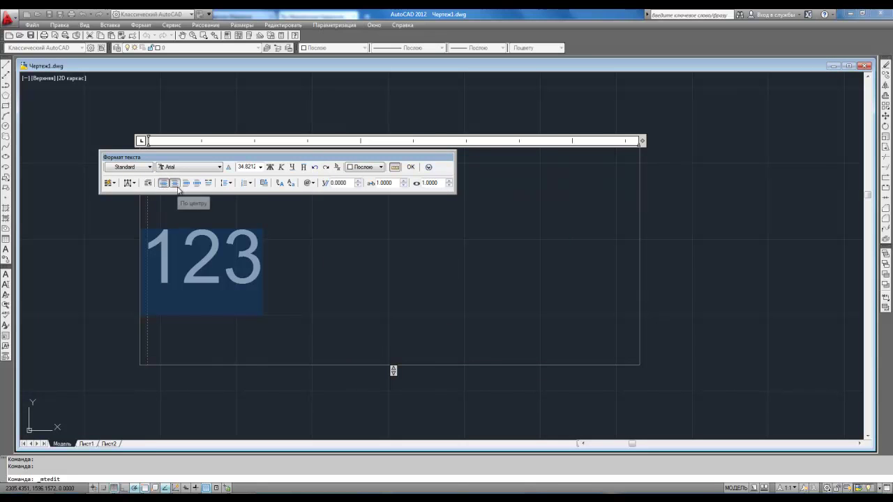
Cycle the 123 text through centre, right, justified, distributed and left alignment.
left_click(175, 183)
left_click(185, 183)
left_click(196, 183)
left_click(208, 183)
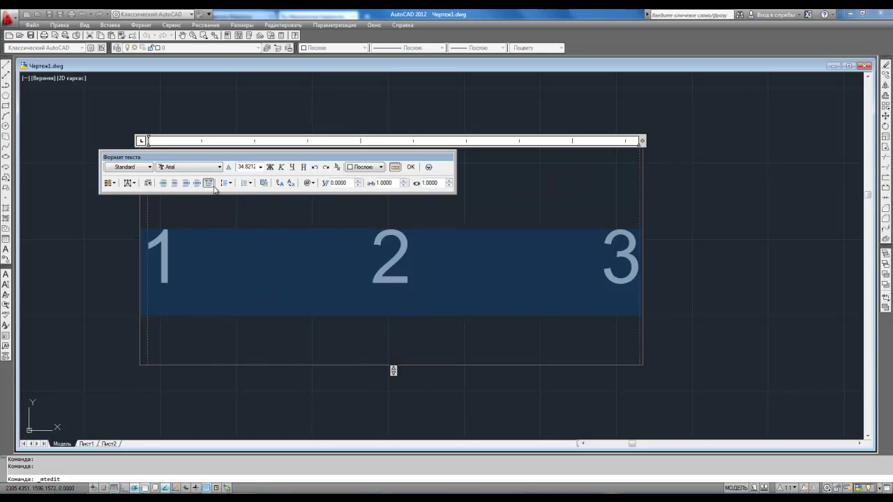
left_click(164, 183)
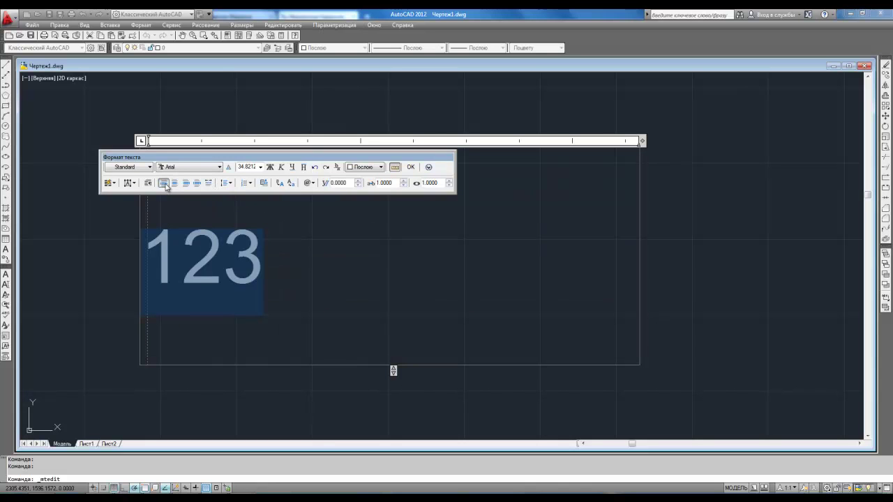
left_click(175, 183)
left_click(186, 183)
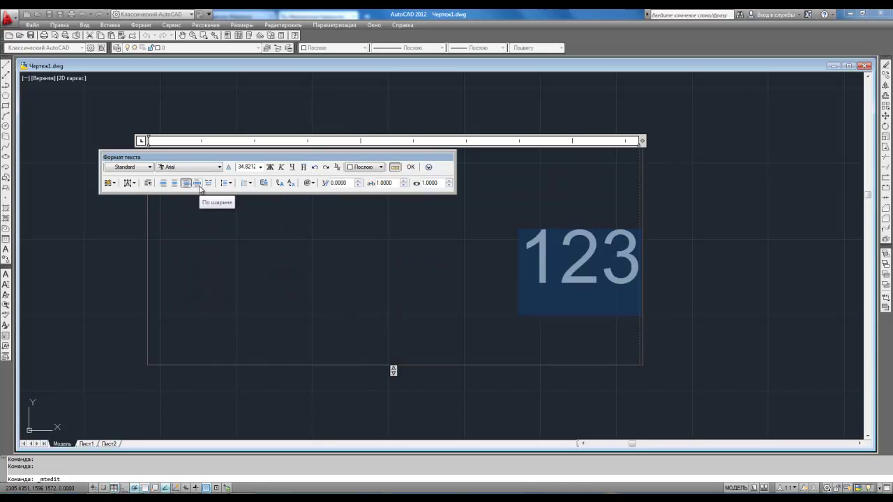
left_click(197, 183)
Append 'xddsdfsdfsdfsd' after 123, trim it, and try right, justified and distributed alignment.
left_click(286, 273)
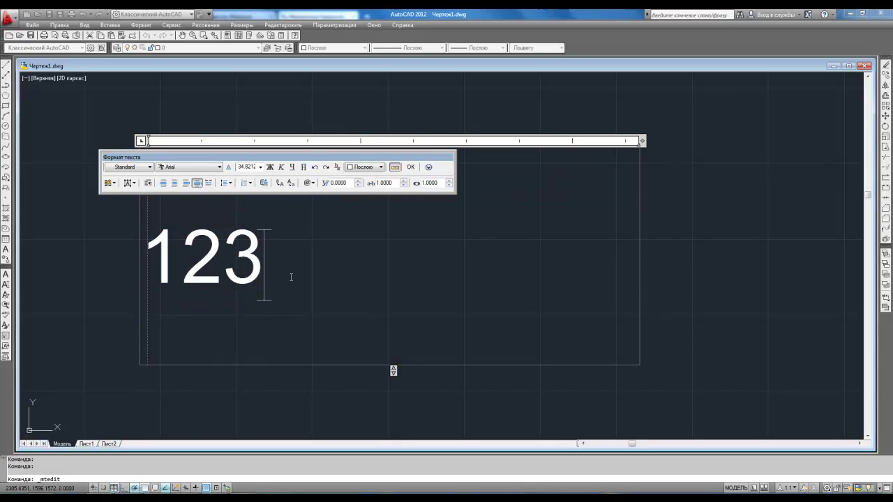
type("xddsdfsdfsdfsd")
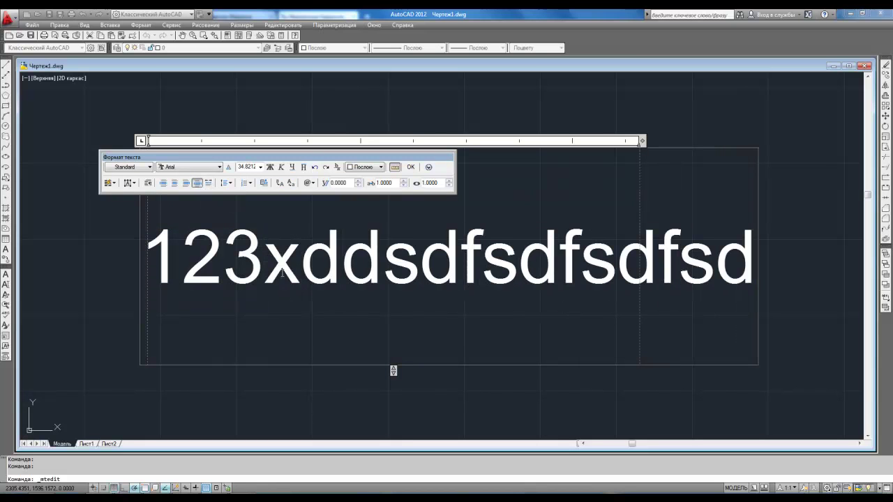
left_click(188, 184)
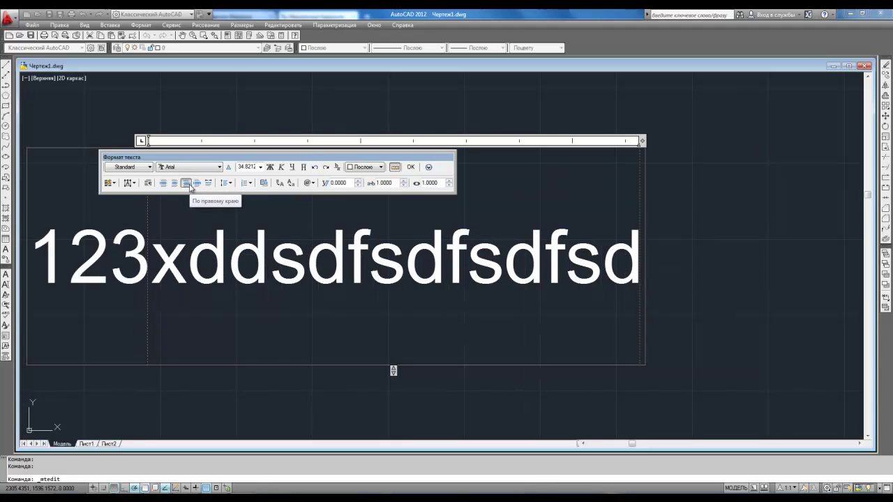
key("BackSpace")
key("BackSpace")
key("BackSpace")
key("BackSpace")
key("BackSpace")
key("BackSpace")
key("BackSpace")
left_click(198, 183)
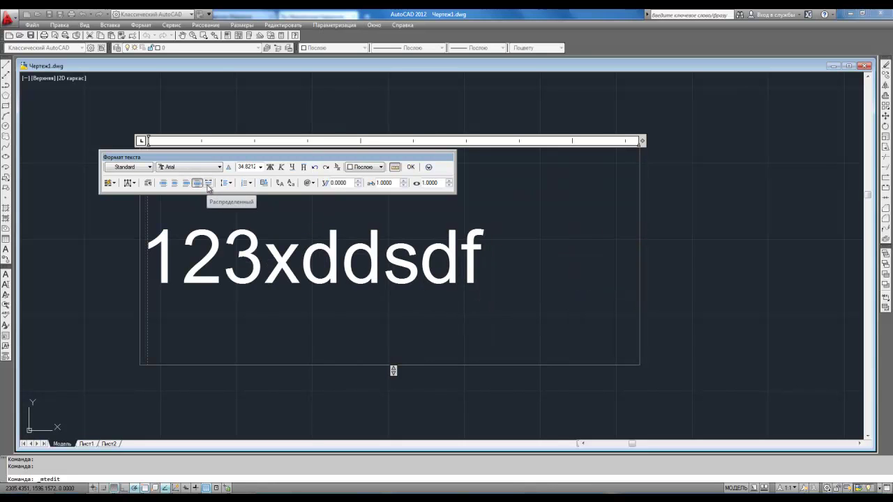
left_click(208, 183)
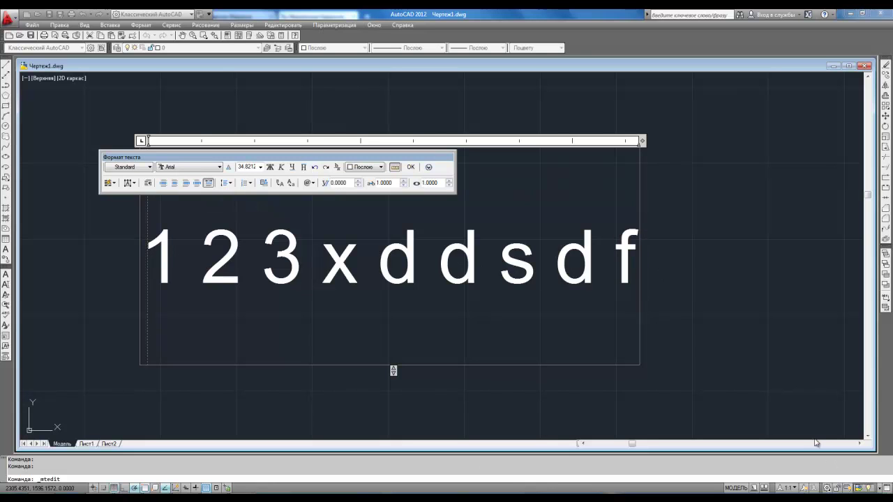
Add 'fgggh' to the first line and a second line reading 'gghjghjghjghjghj'.
left_click(229, 184)
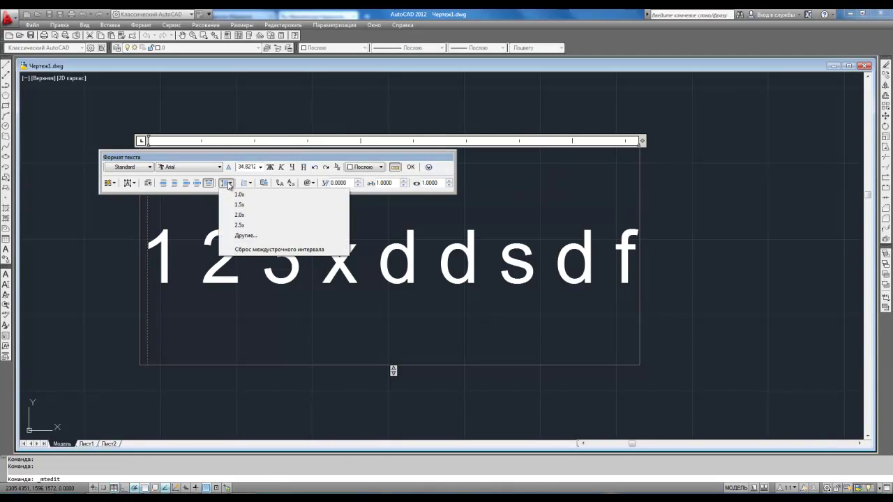
left_click(228, 184)
left_click(228, 184)
left_click(233, 208)
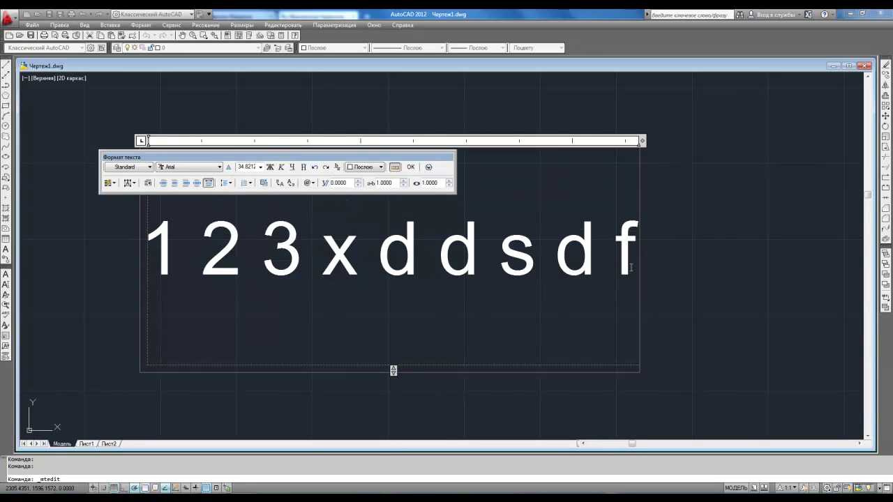
type("fgggh")
key("Return")
type("gghjghjghjghjghj")
Reopen the text, select both lines, and set line spacing to 2.0x then back to 1.0x.
left_click(720, 329)
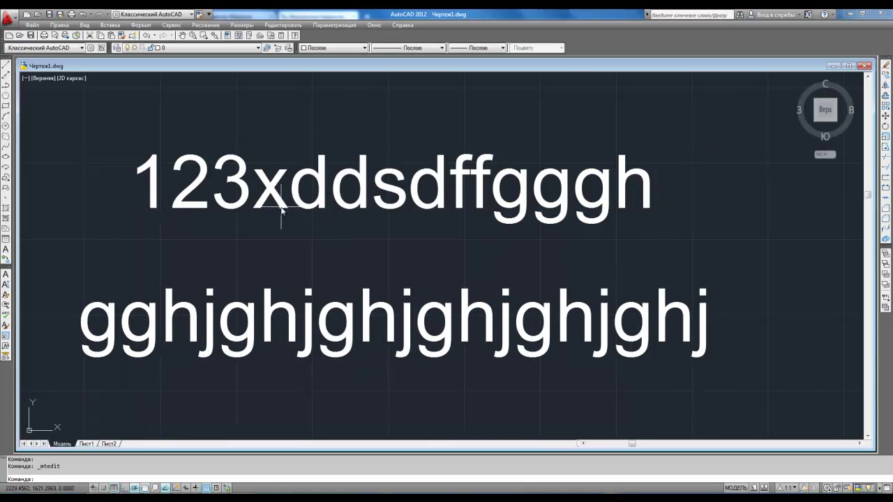
double_click(283, 202)
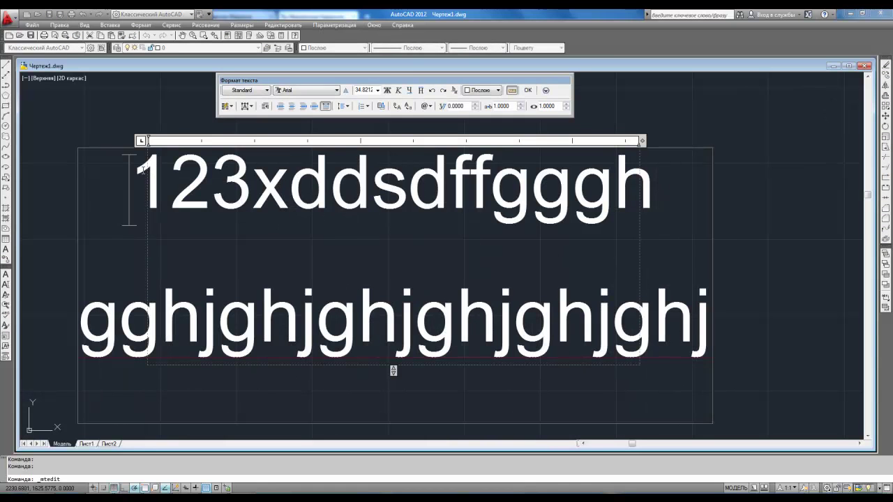
left_click_drag(139, 168, 702, 366)
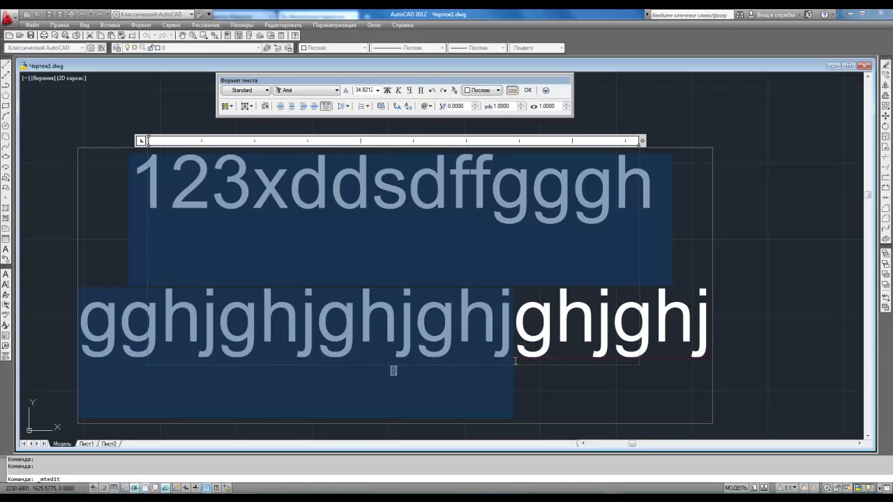
left_click(344, 106)
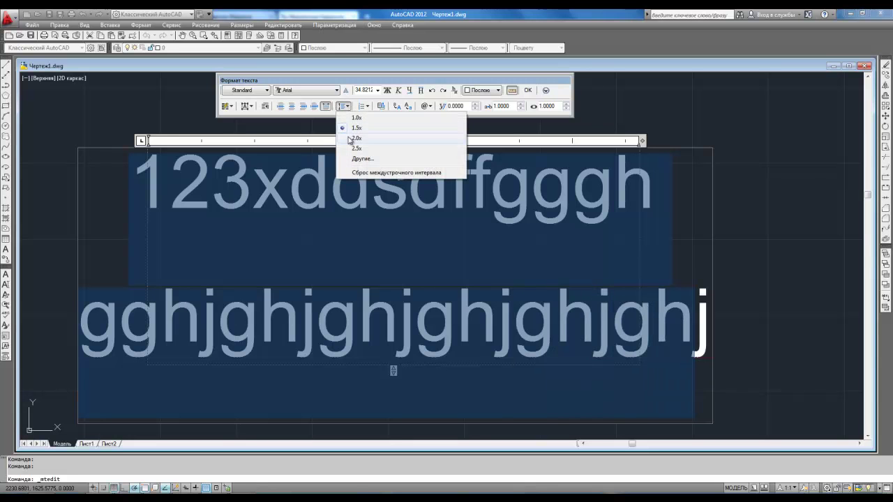
left_click(350, 140)
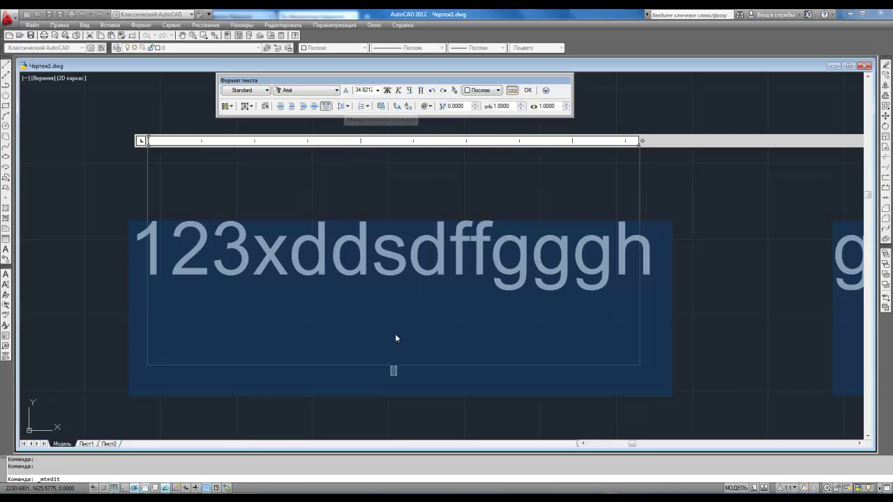
left_click_drag(394, 371, 393, 377)
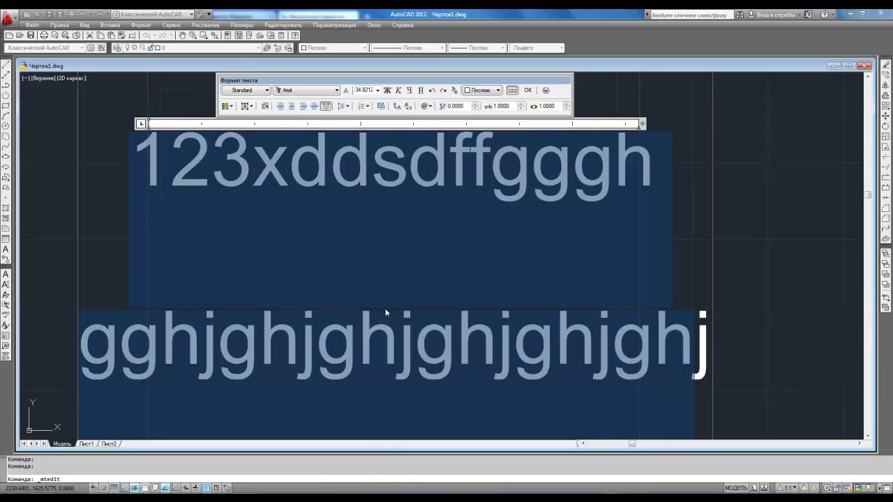
left_click(347, 106)
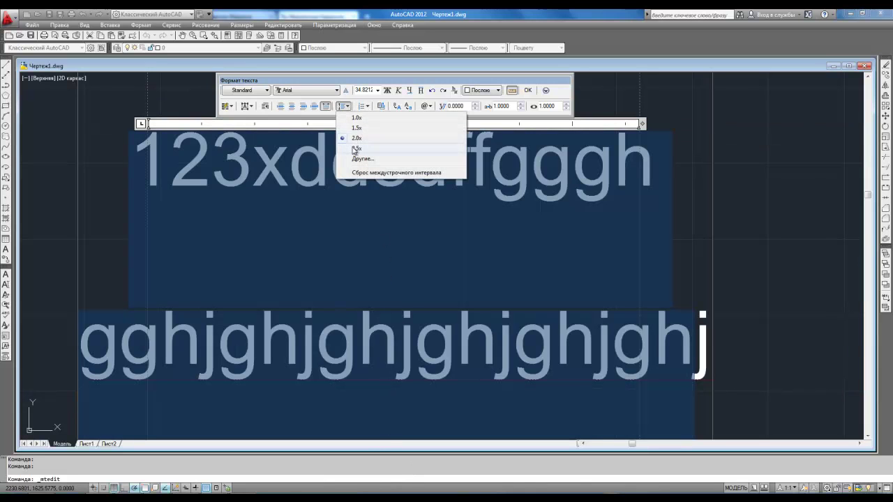
left_click(356, 120)
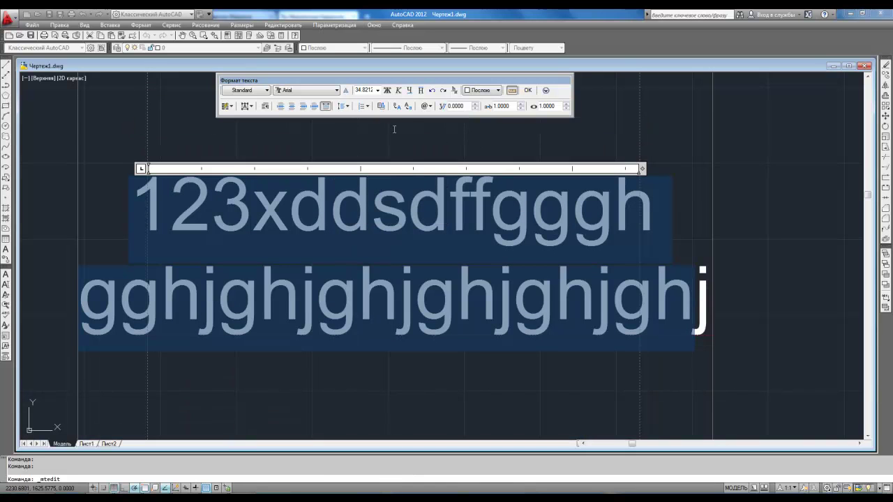
Make the two lines a lettered a./b. list at text height 2.5 and close the editor.
left_click(363, 106)
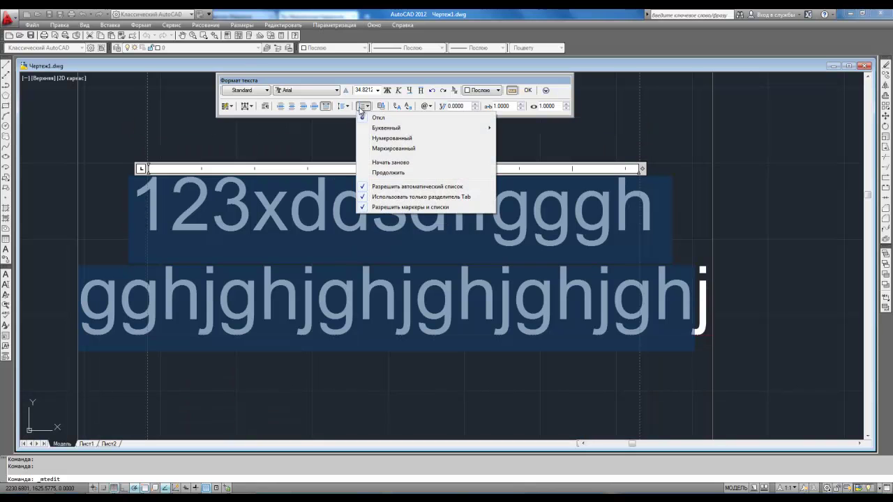
double_click(364, 112)
left_click(543, 131)
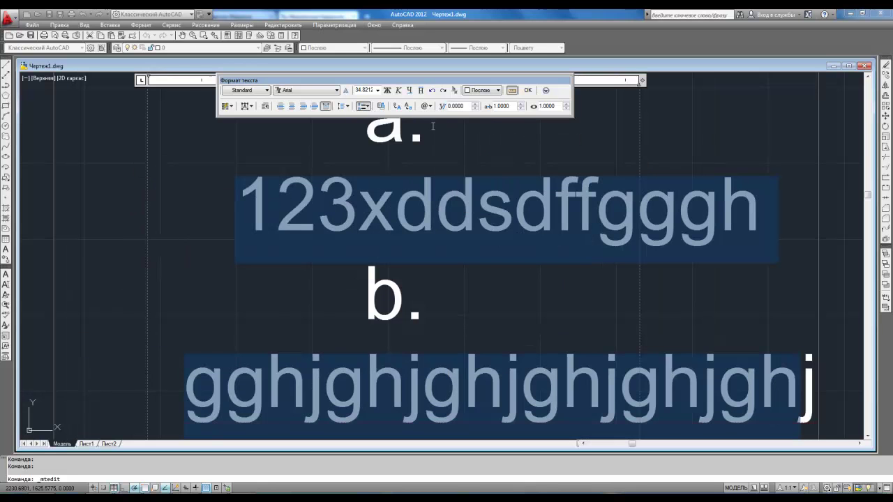
scroll(383, 122, "up", 3)
scroll(389, 142, "down", 3)
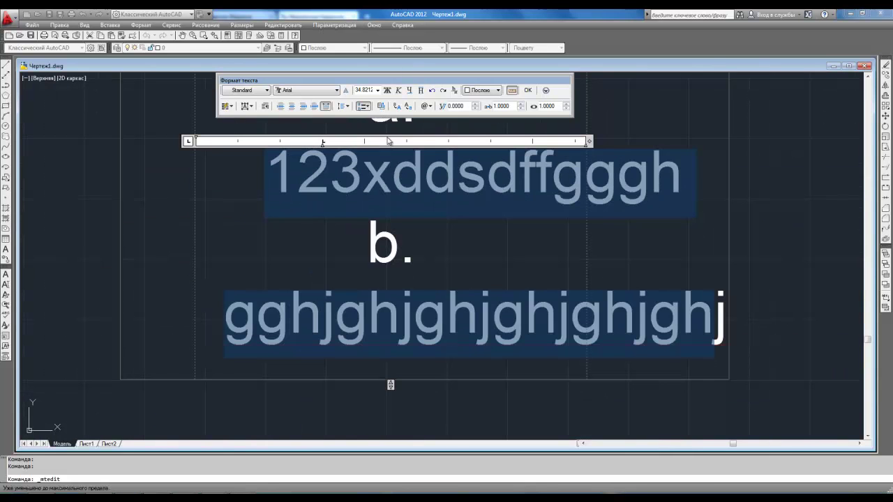
left_click(378, 90)
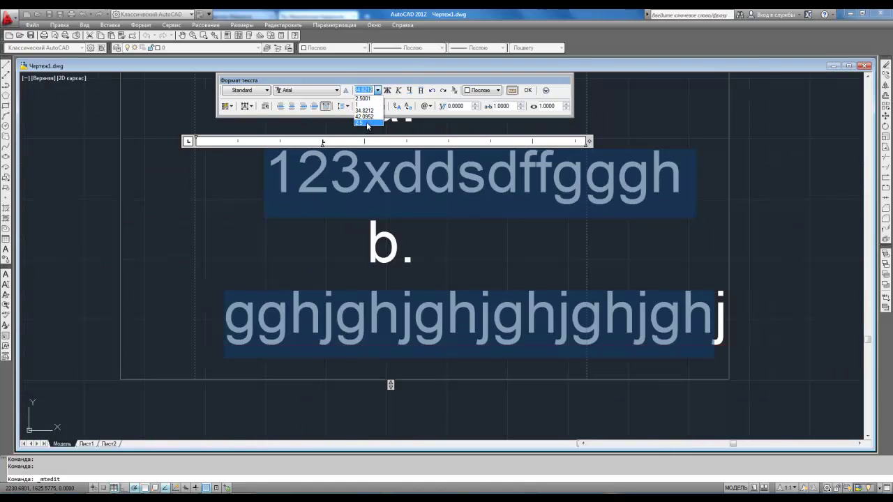
left_click(371, 126)
left_click(405, 233)
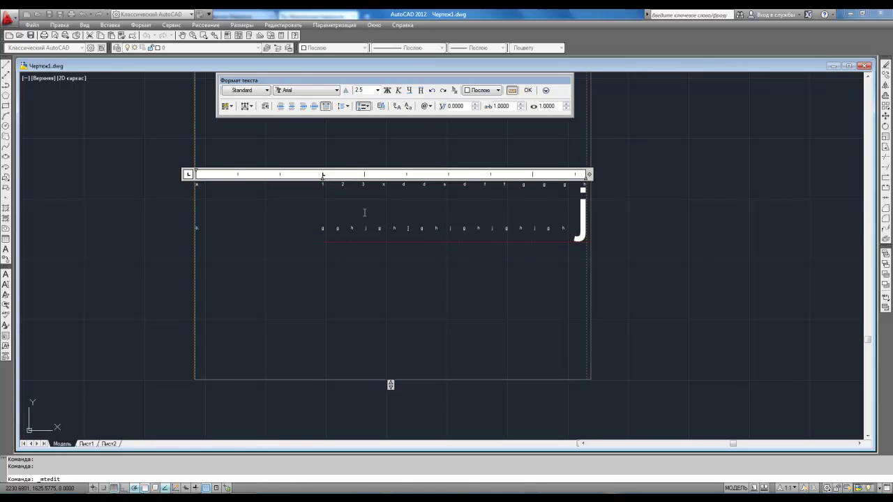
left_click_drag(323, 186, 523, 360)
left_click(604, 395)
left_click(618, 359)
Erase the old text and draw a new multiline text box.
left_click(173, 137)
key("Delete")
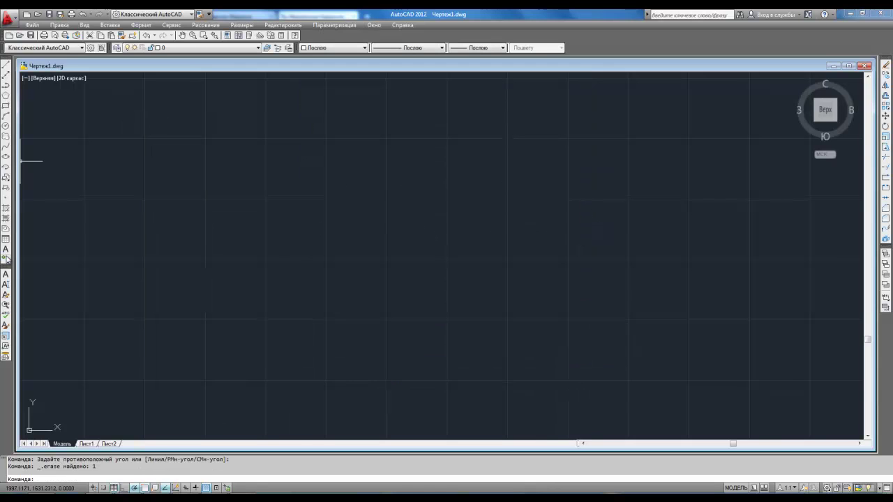
left_click(5, 249)
scroll(210, 244, "up", 6)
left_click(243, 189)
left_click(351, 247)
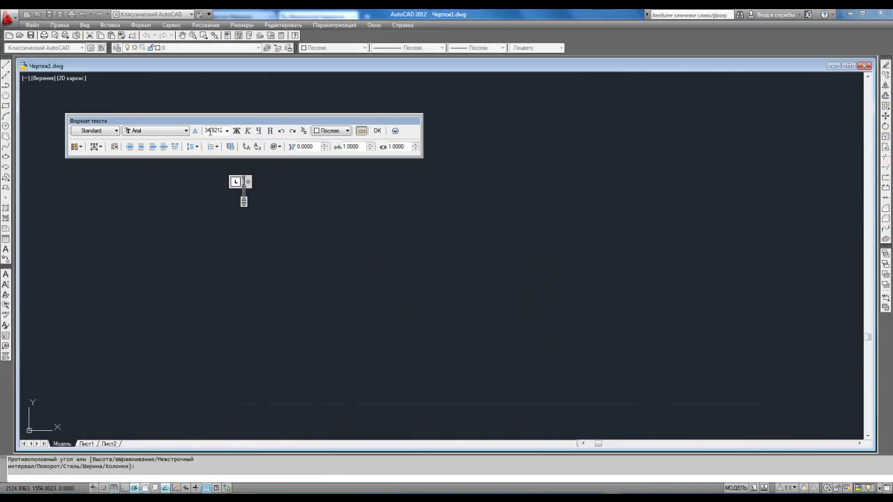
Set the text height to 2.5 and type a first two-line draft.
left_click(227, 131)
left_click(217, 166)
type("ФГЕЩСФВ")
key("Return")
type("2012")
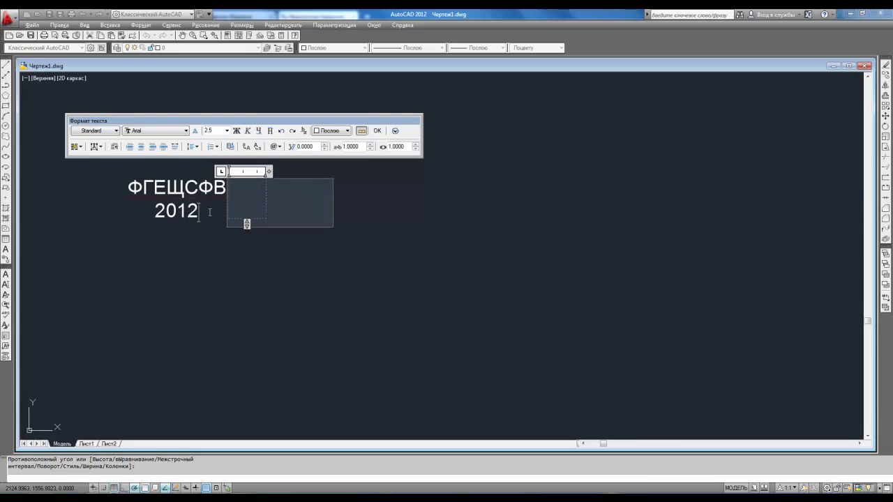
Widen the text box to one line and retype its contents as 'AutoCAD 2012'.
middle_click_drag(448, 330, 457, 334)
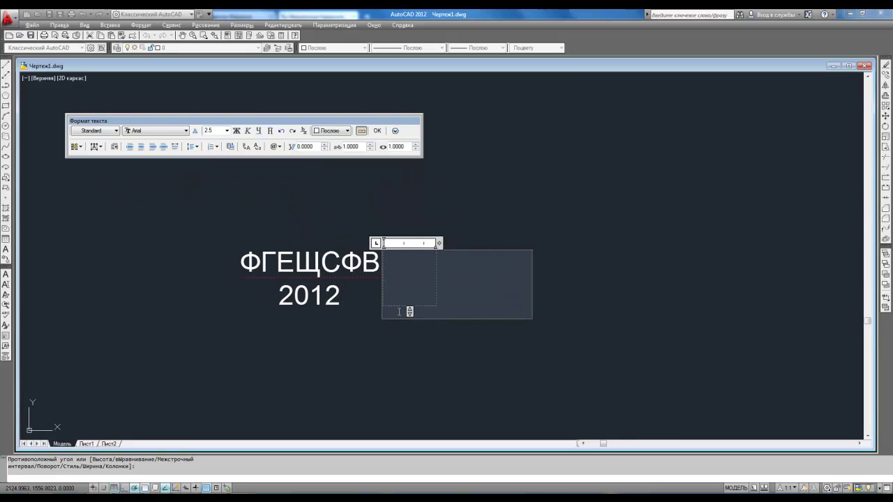
left_click(376, 243)
left_click_drag(439, 243, 707, 243)
key("ctrl+a")
key("BackSpace")
type("A")
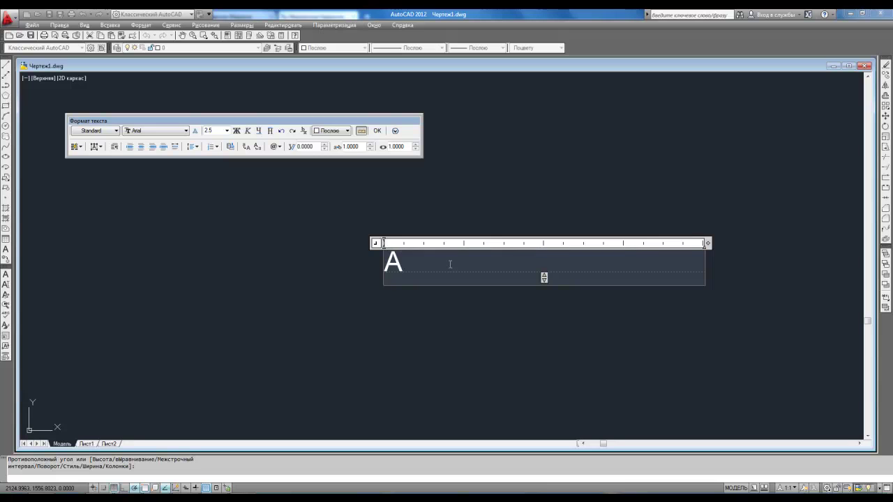
type("ещс")
key("BackSpace")
key("BackSpace")
key("BackSpace")
key("BackSpace")
key("BackSpace")
type("AutocAD")
key("BackSpace")
key("BackSpace")
key("BackSpace")
type("CAD 2012")
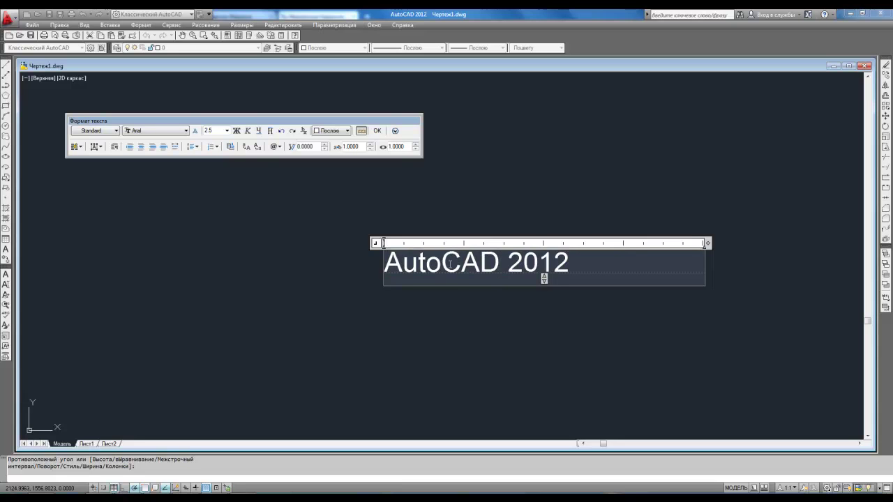
Copy 'AutoCAD 2012' and paste three more copies on separate lines.
key("ctrl+a")
key("ctrl+c")
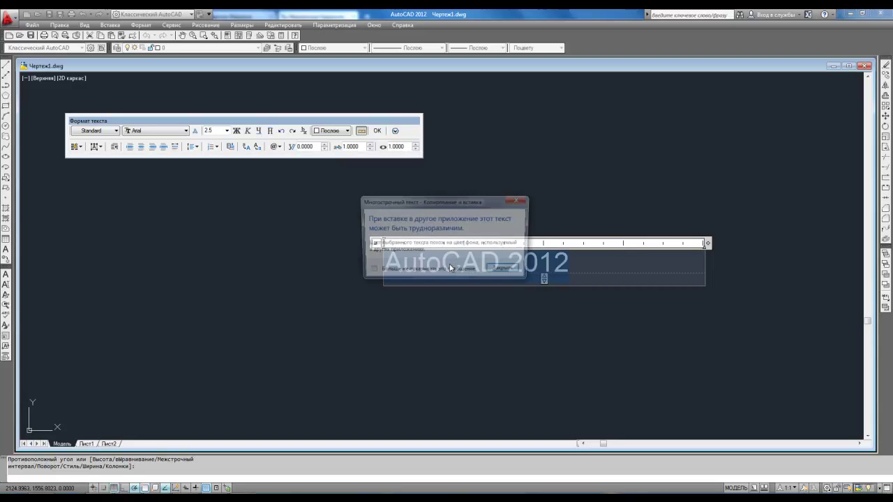
left_click(506, 271)
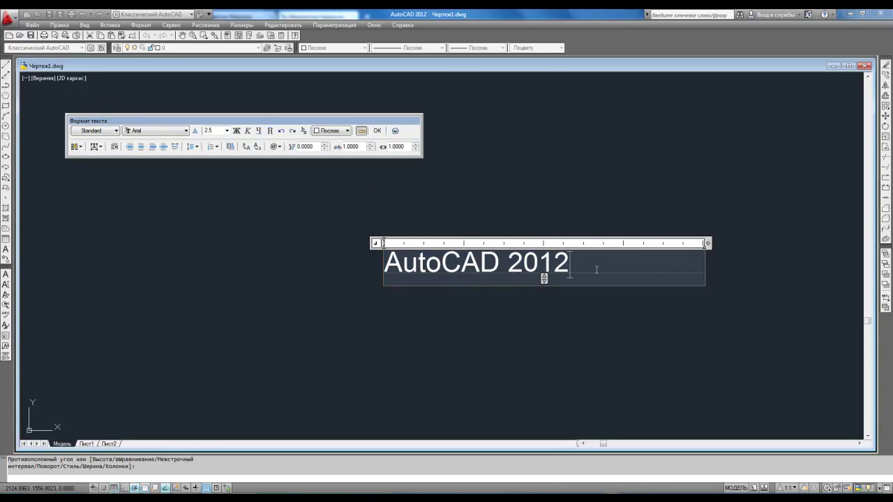
key("Return")
key("ctrl+v")
key("Return")
key("Return")
key("ctrl+v")
key("Return")
key("Return")
key("ctrl+v")
key("Return")
scroll(585, 262, "up", 2)
scroll(585, 262, "down", 4)
scroll(502, 251, "up", 1)
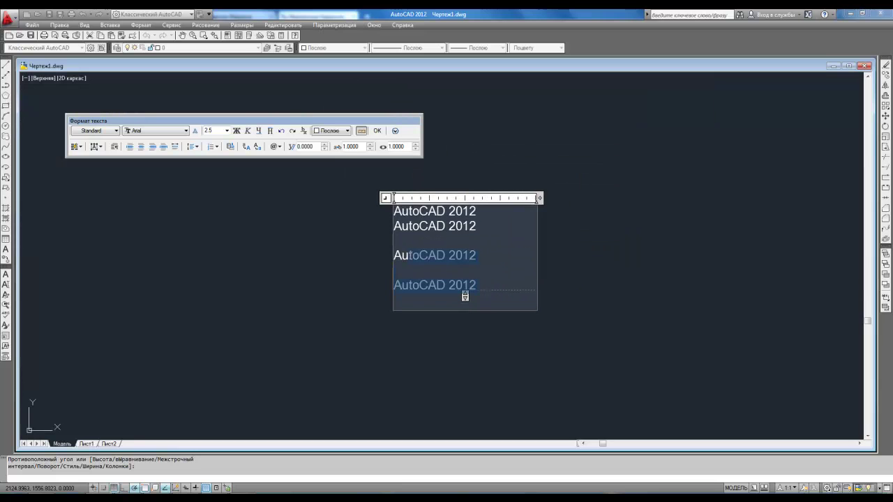
Letter the four AutoCAD 2012 lines as a lowercase a.–d. list.
left_click_drag(409, 256, 351, 203)
left_click(210, 147)
mouse_move(236, 168)
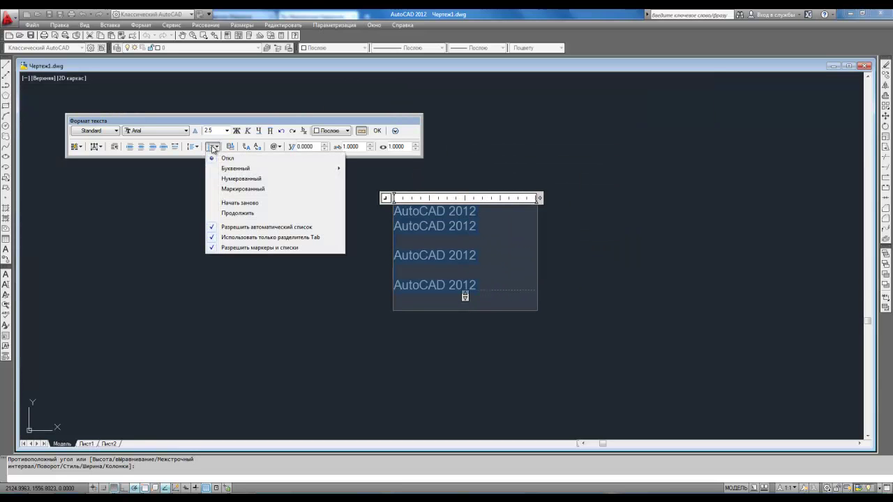
left_click(360, 170)
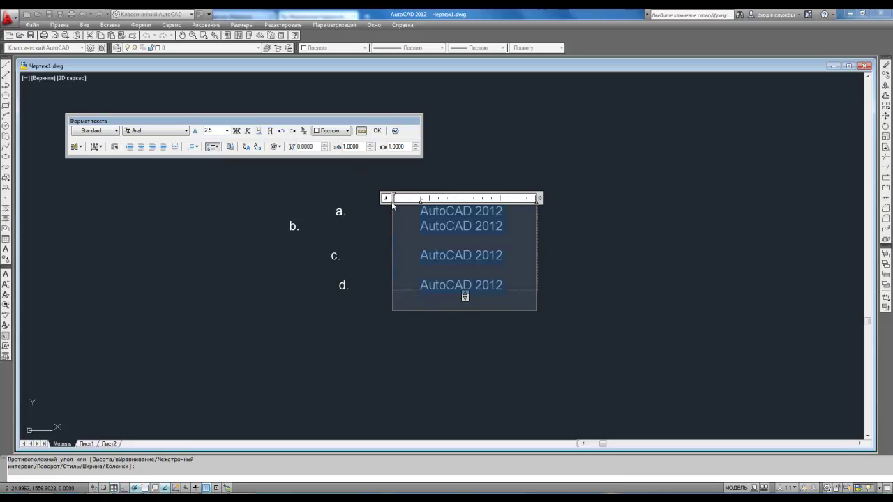
Widen the box further and try right, left and justified alignment before restoring normal.
left_click_drag(540, 199, 693, 198)
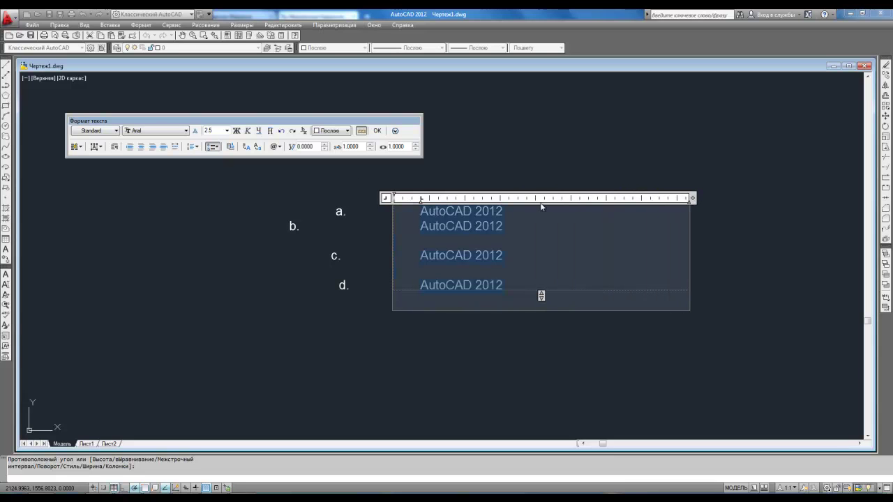
left_click(154, 148)
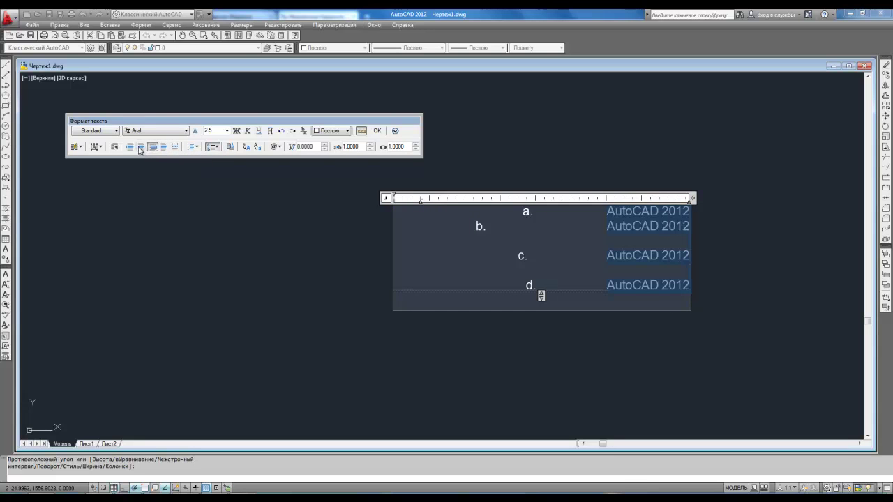
left_click(130, 147)
left_click(175, 147)
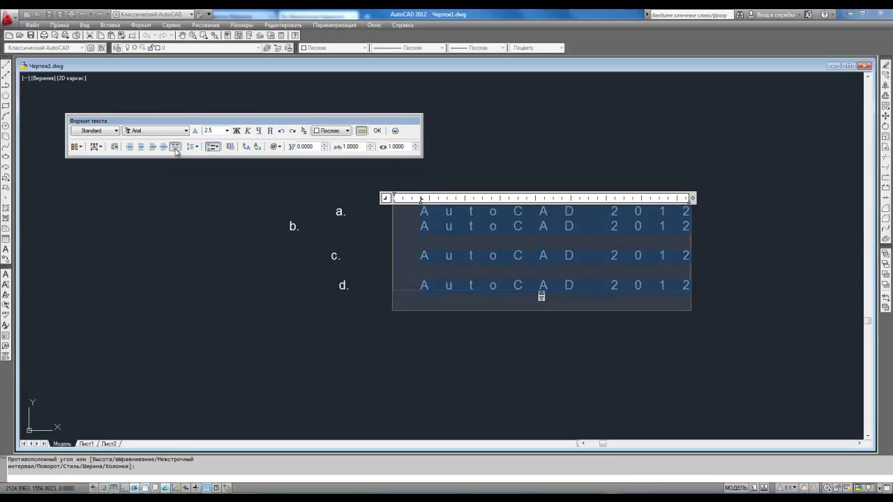
left_click(163, 147)
Close the editor, then select and reopen the lettered text for editing.
left_click(288, 189)
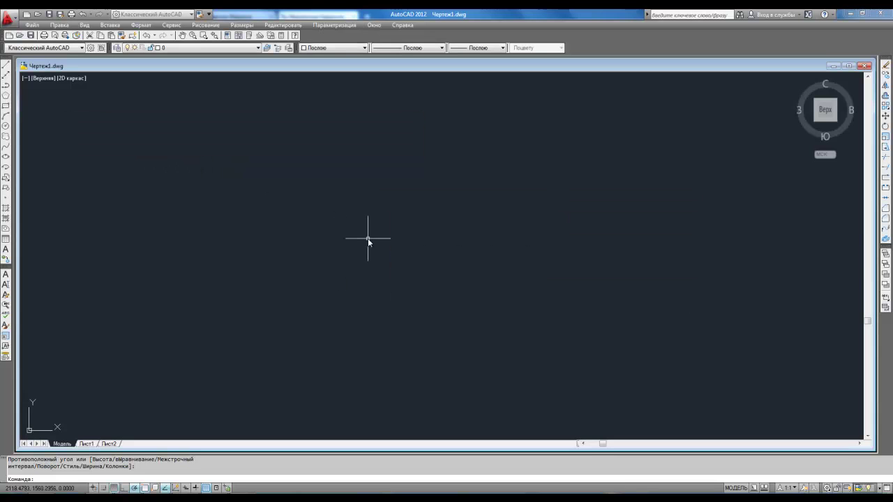
right_click(314, 148)
left_click(262, 263)
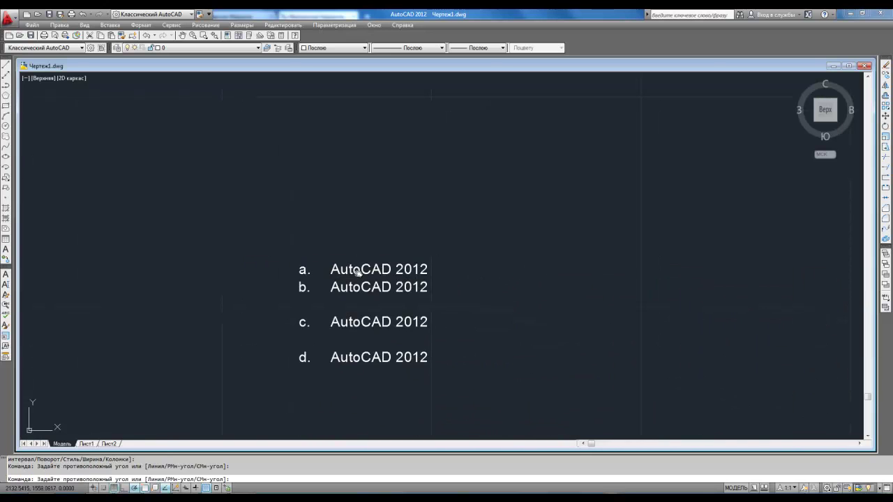
left_click(345, 269)
left_click(345, 269)
left_click(374, 281)
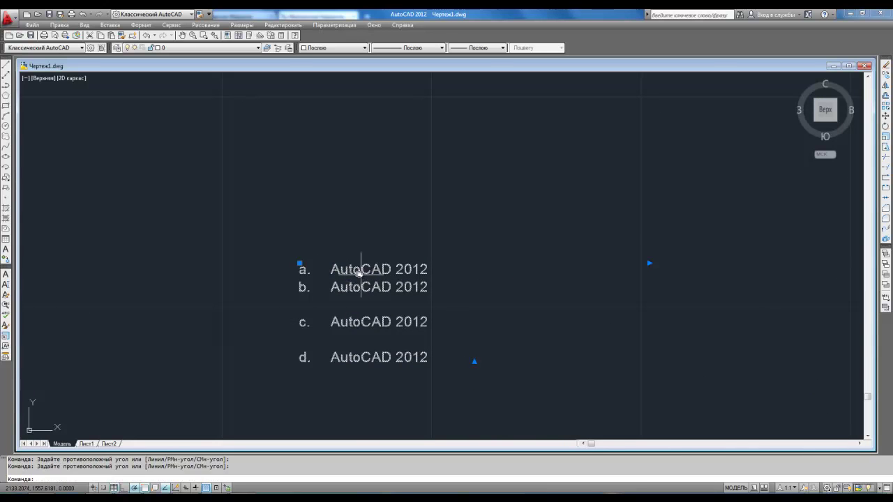
double_click(354, 268)
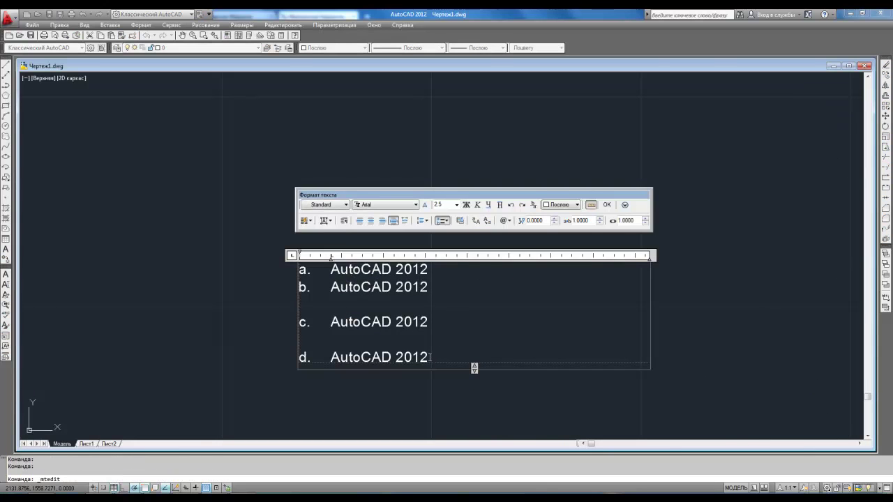
Switch the list markers to uppercase A–D, then numbers, then bullets.
left_click_drag(431, 358, 279, 264)
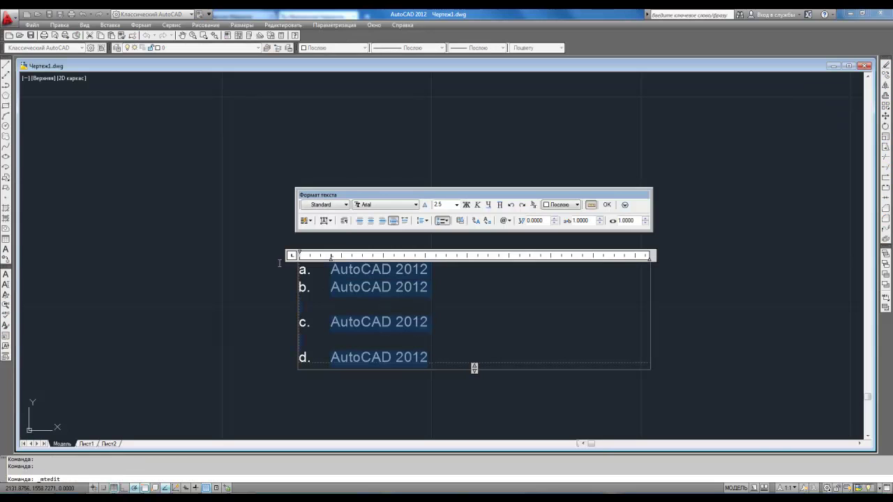
left_click(449, 222)
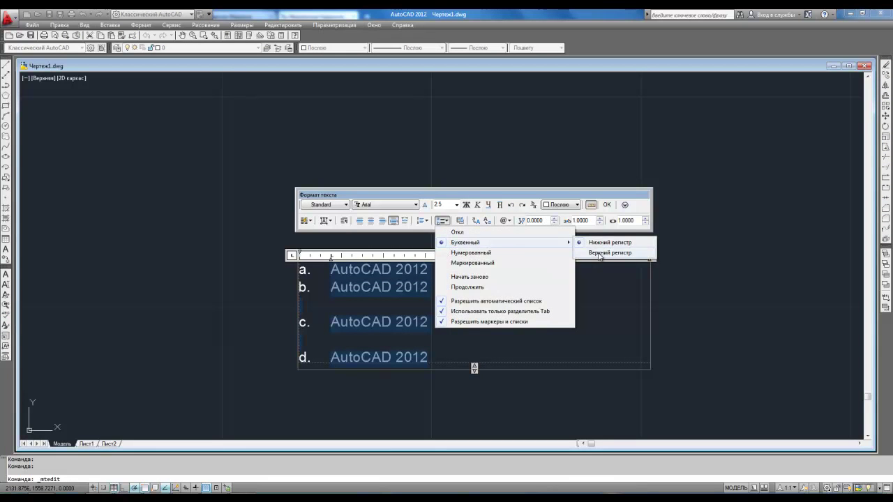
left_click(600, 253)
left_click(442, 221)
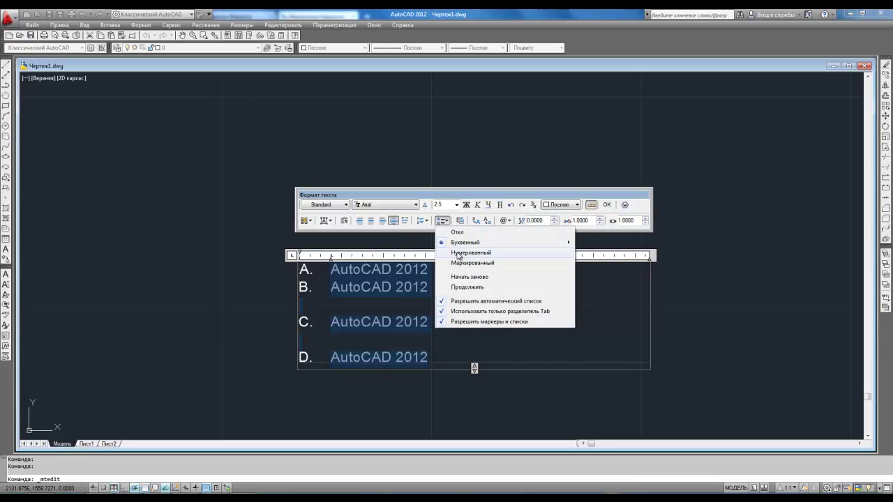
left_click(459, 254)
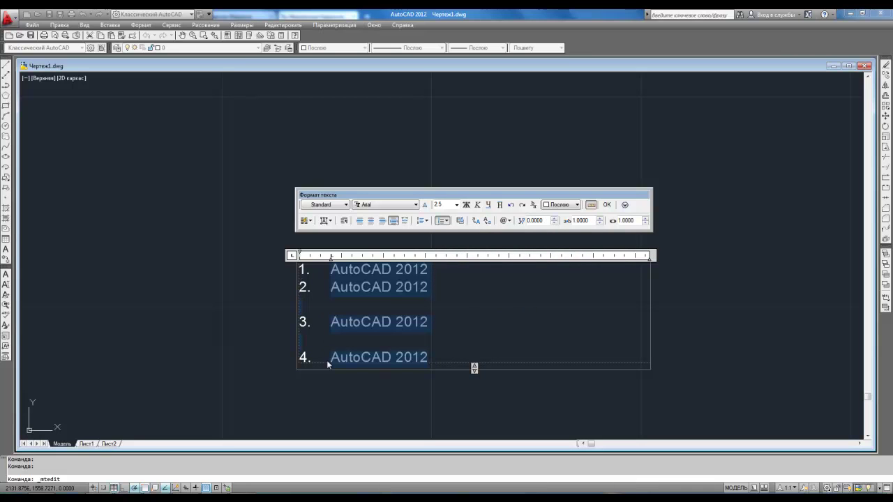
left_click(442, 221)
left_click(465, 263)
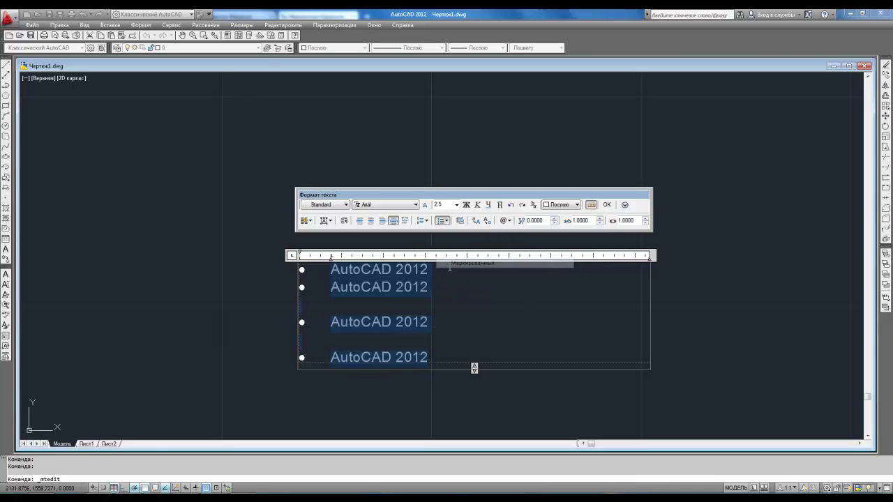
Restart the list numbering and check the remaining list options.
left_click(442, 221)
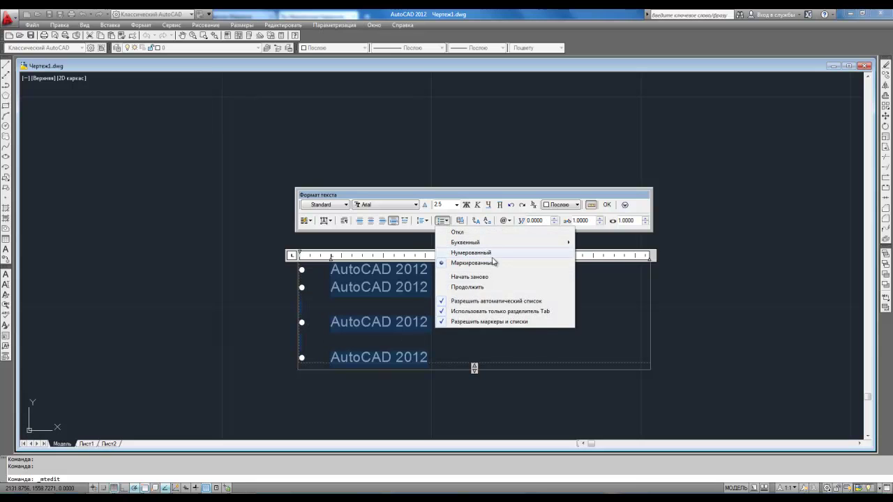
left_click(490, 279)
left_click(442, 221)
left_click(465, 270)
left_click(442, 221)
left_click(367, 301)
left_click(441, 221)
left_click(442, 221)
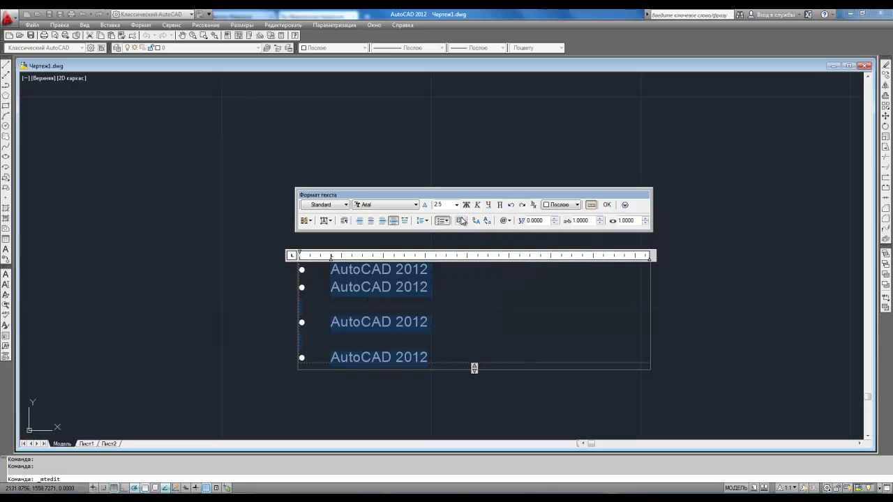
Add a blank line after the second bulleted item.
left_click(463, 279)
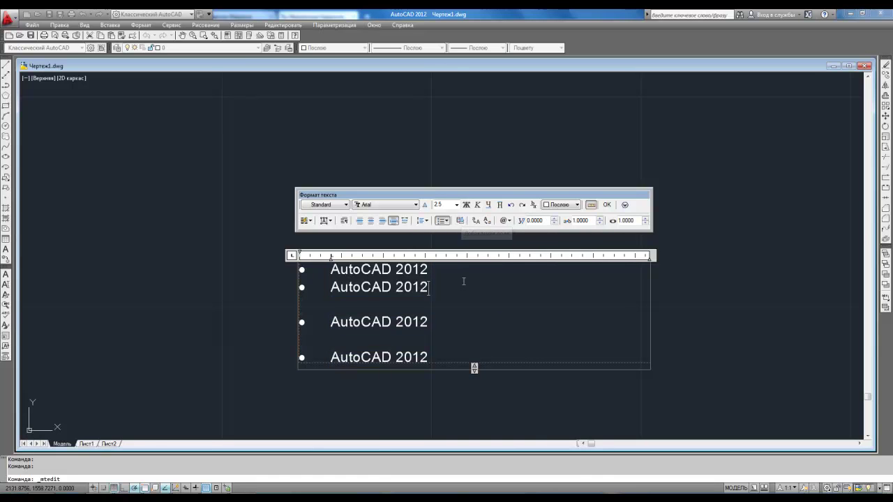
scroll(476, 287, "down", 3)
key("Return")
key("Return")
key("Return")
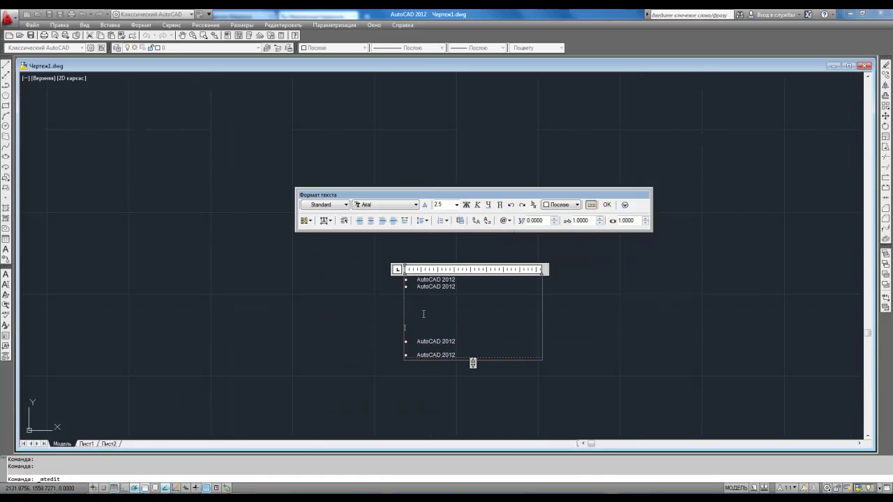
Insert a current-date field in M/d/yyyy h:mm:ss tt format, showing 8/29/2011 8:03:16.
left_click(461, 225)
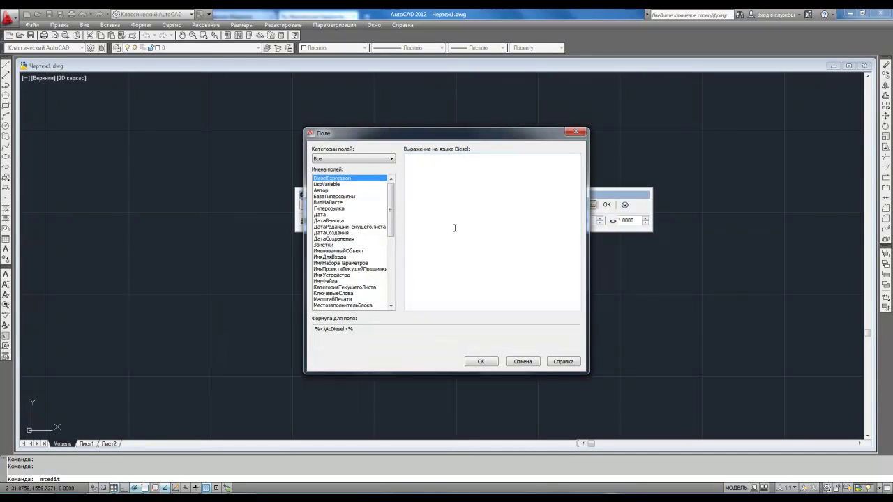
mouse_move(394, 212)
left_mouse_down()
mouse_move(393, 243)
mouse_move(396, 215)
left_mouse_up()
left_click(341, 221)
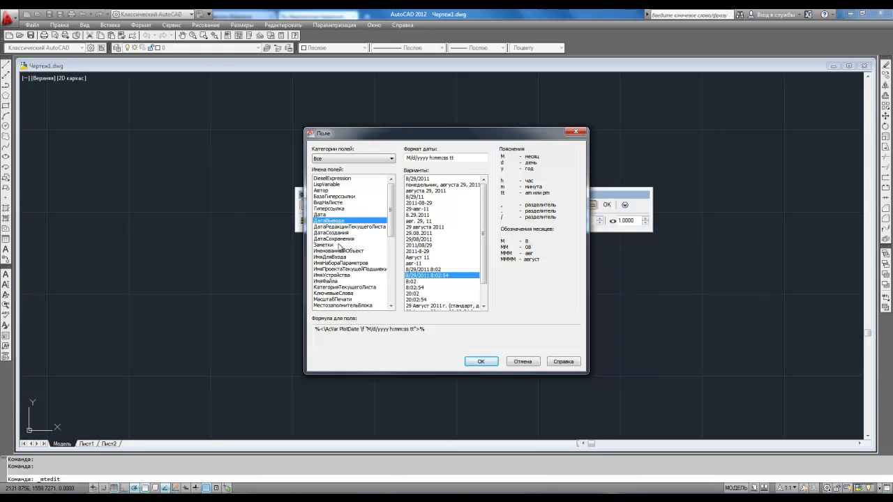
left_click(330, 215)
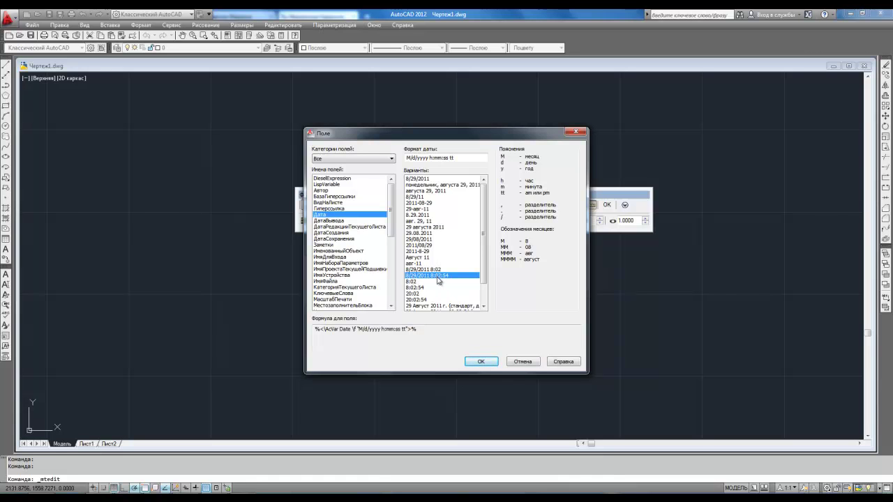
left_click(469, 361)
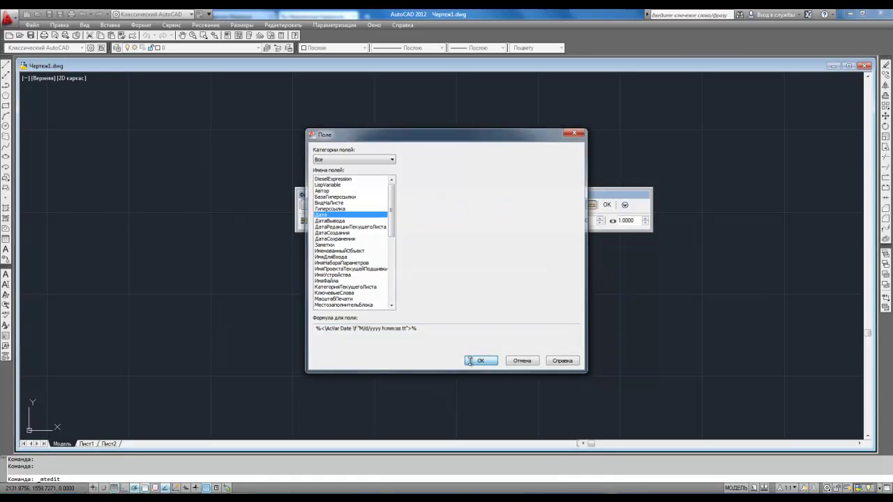
scroll(461, 312, "up", 1)
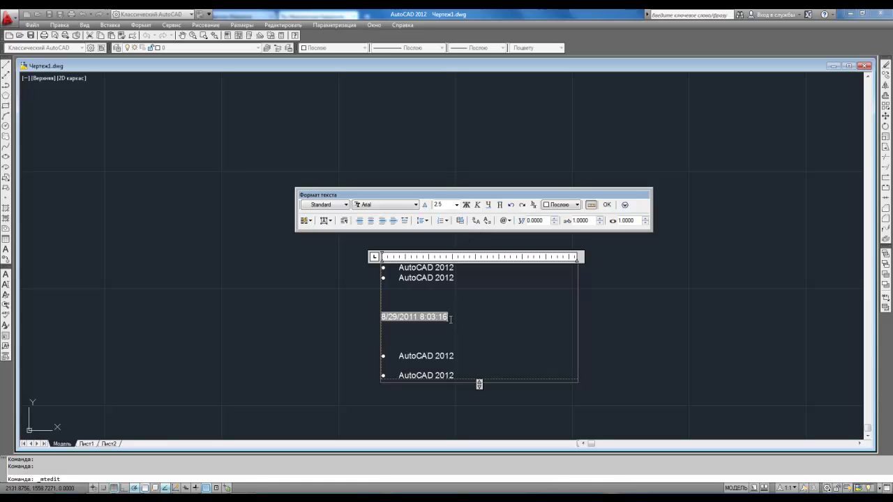
Browse to the CurrentSheetNumber field in the Field dialog, then cancel without inserting it.
left_click(460, 221)
left_click_drag(391, 204, 392, 258)
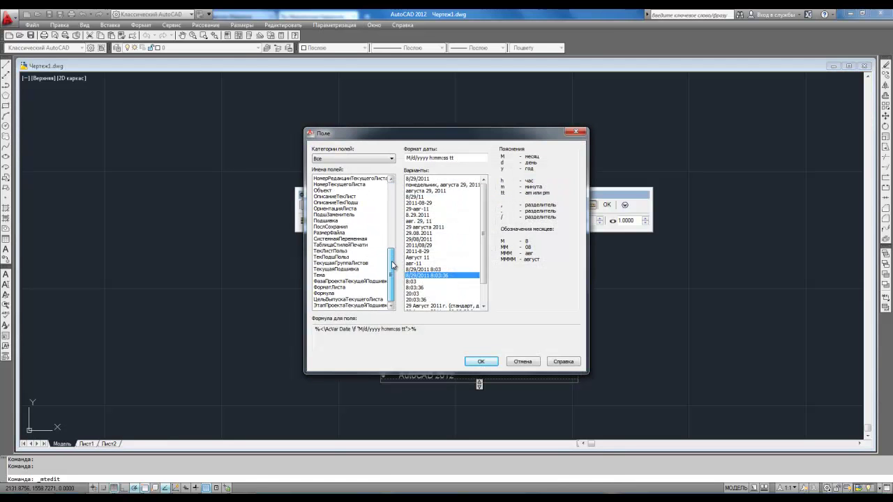
left_click(361, 282)
scroll(362, 282, "up", 1)
scroll(363, 279, "up", 2)
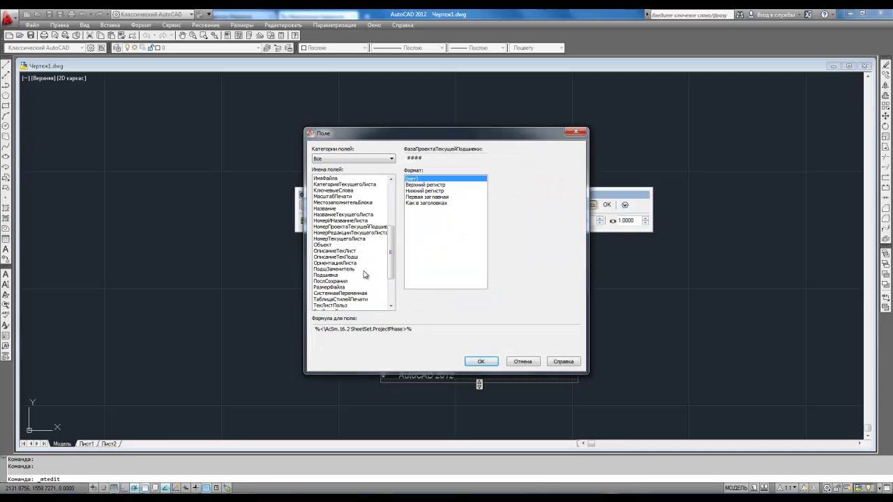
left_click(357, 220)
left_click(351, 239)
scroll(351, 238, "up", 1)
scroll(351, 239, "up", 1)
scroll(351, 238, "up", 3)
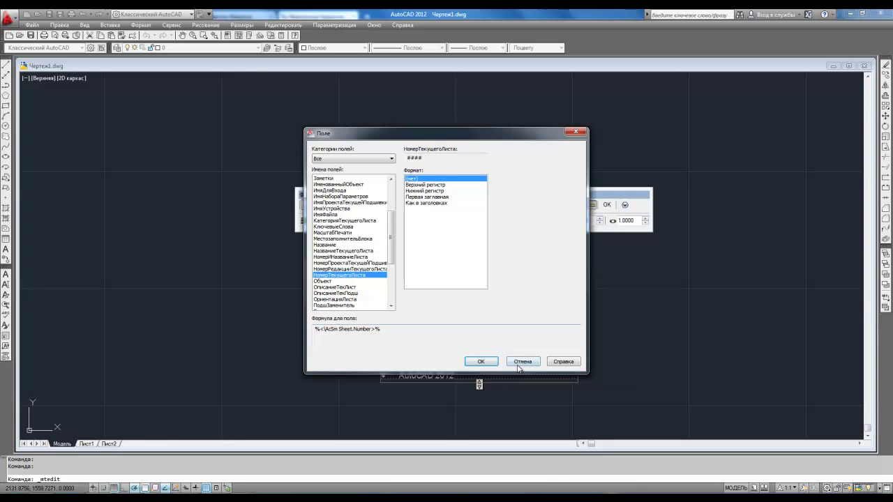
left_click(512, 359)
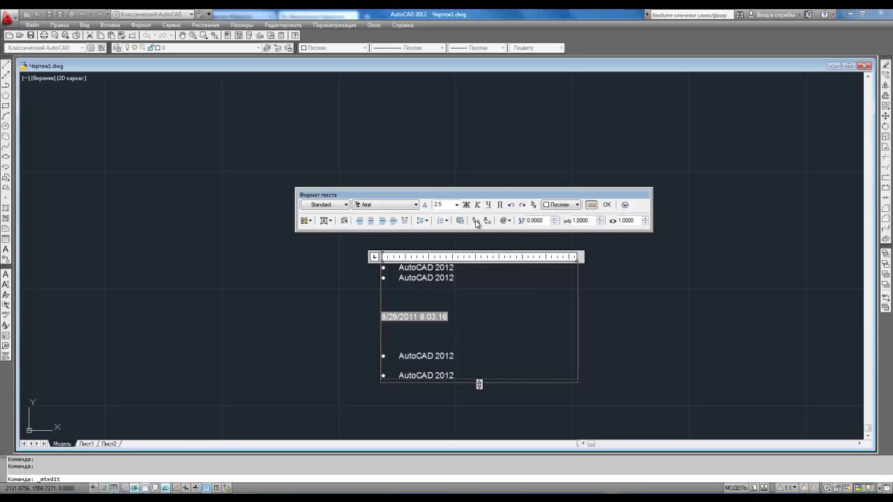
Make the second bullet line all capitals.
left_click_drag(455, 278, 399, 278)
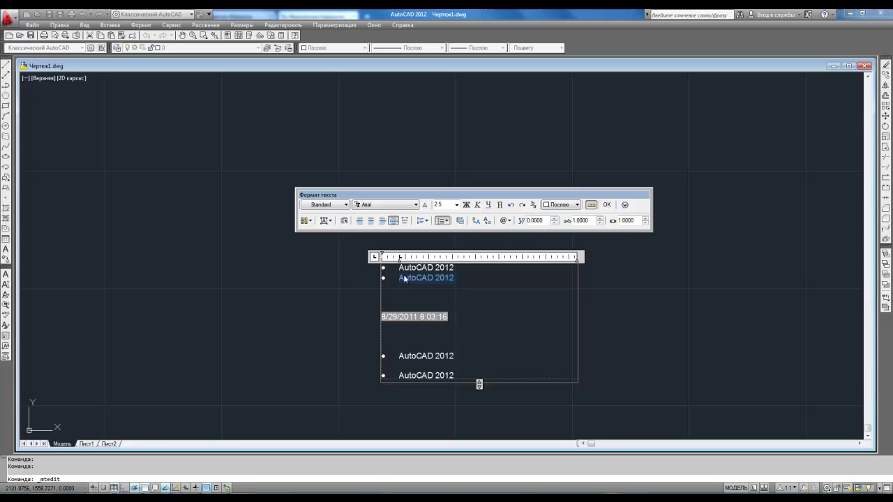
left_click(474, 222)
left_click(488, 222)
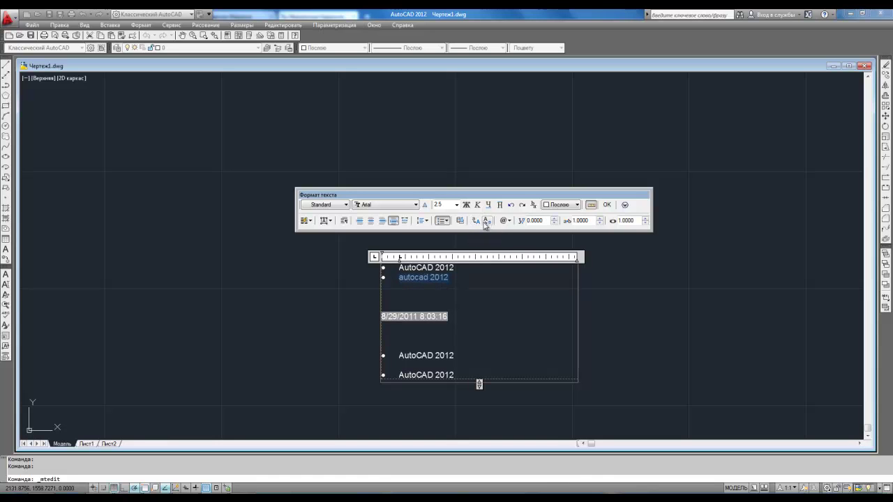
left_click(477, 222)
left_click(488, 222)
left_click(478, 222)
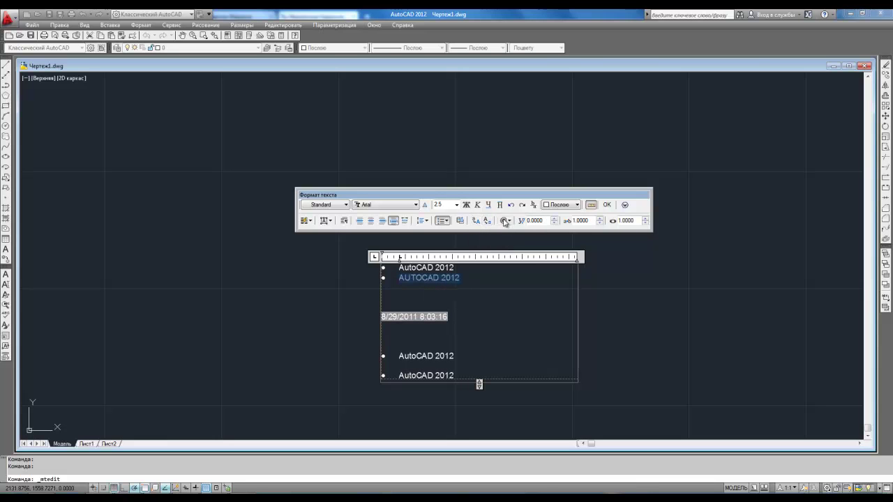
Insert degree, ±, Ø and ≈ symbols on the empty line below it.
left_click(506, 222)
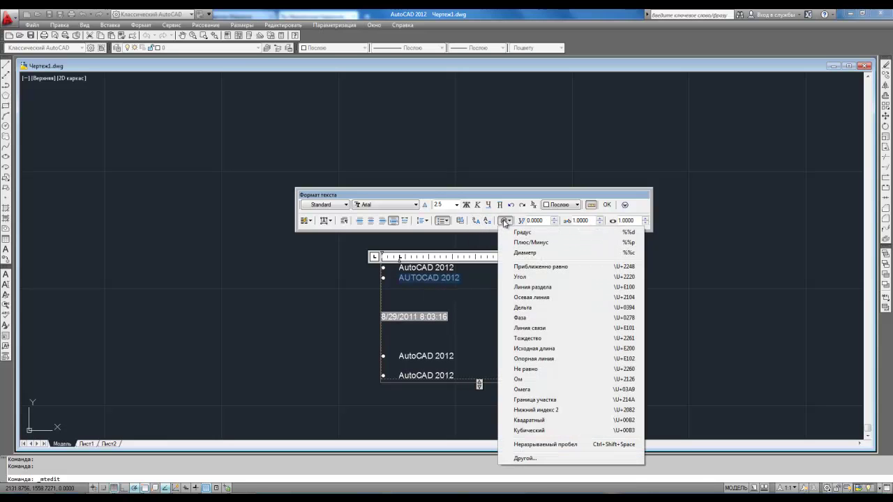
left_click(488, 294)
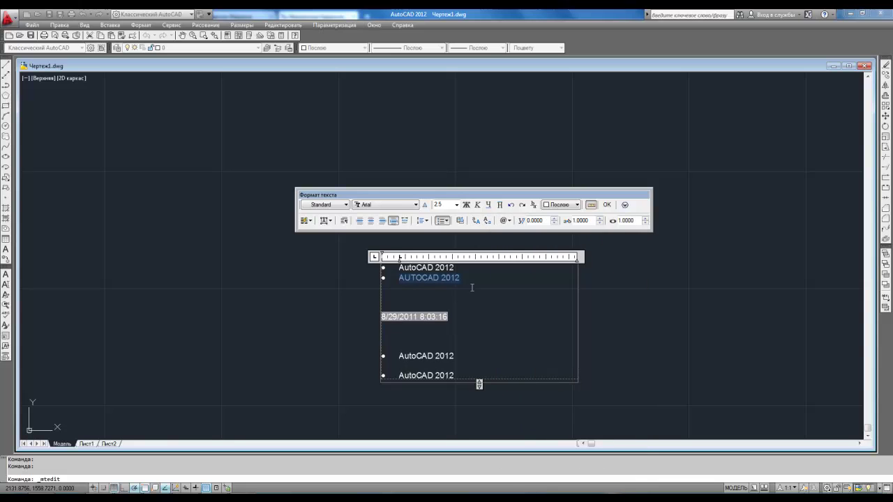
left_click(505, 220)
left_click(504, 228)
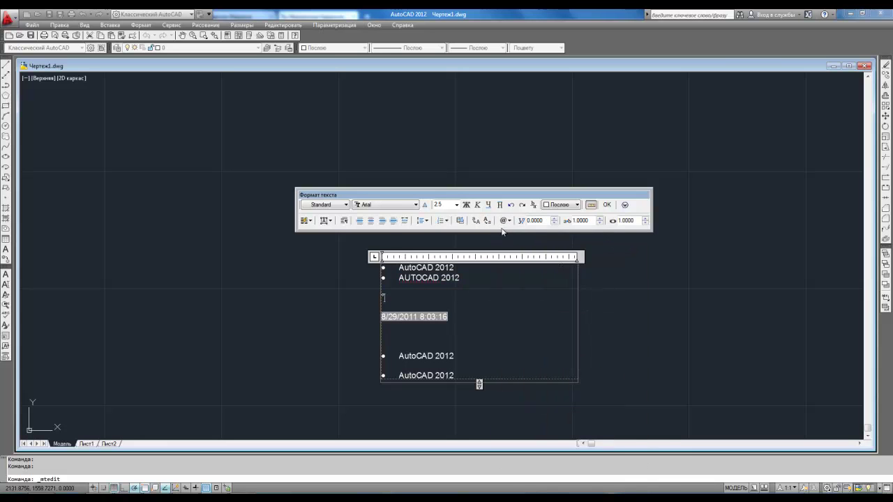
left_click(504, 221)
left_click(514, 240)
left_click(504, 221)
left_click(520, 253)
left_click(504, 221)
left_click(514, 268)
left_click(510, 221)
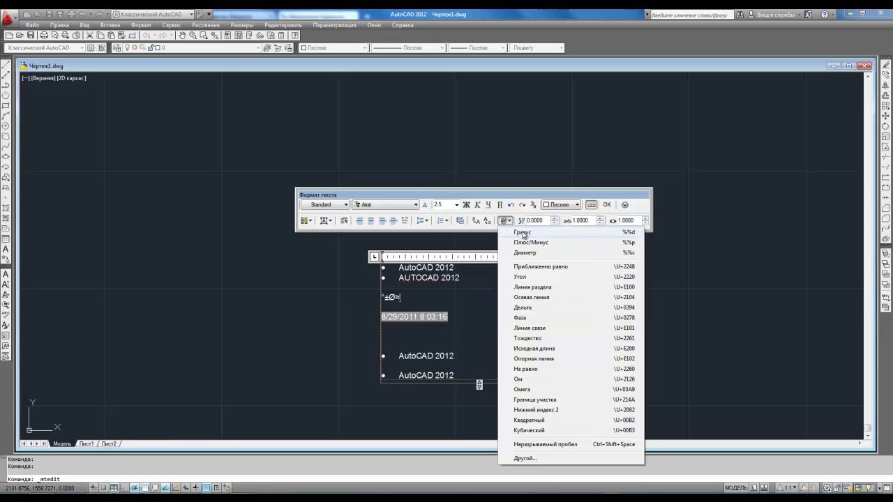
Reselect the AUTOCAD 2012 line and set its oblique angle to 7.
left_click(523, 222)
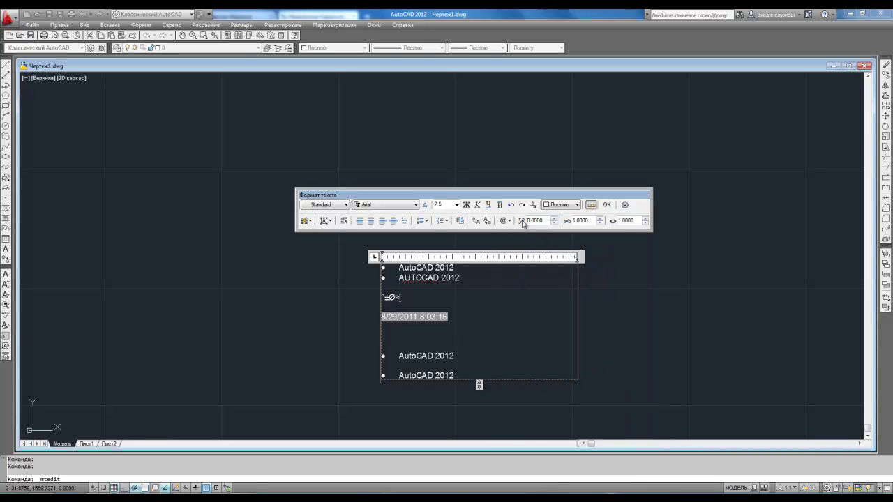
left_click_drag(460, 277, 402, 278)
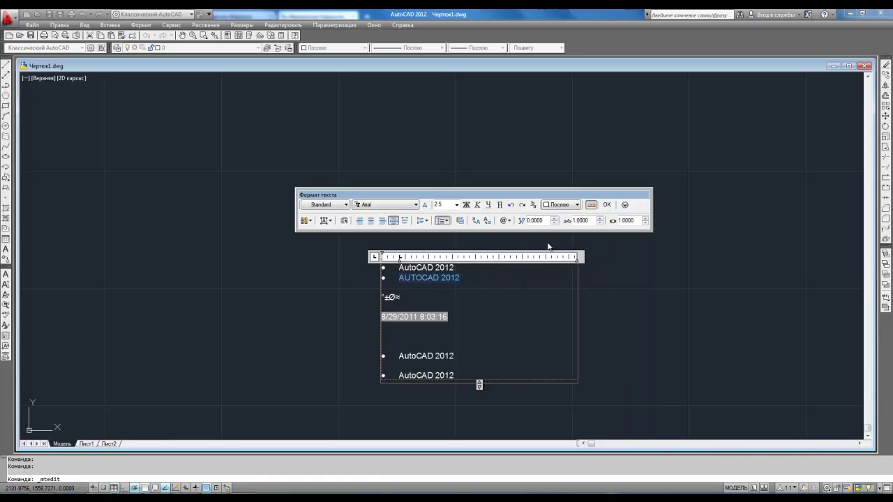
left_click(555, 218)
left_click(554, 219)
left_click(554, 223)
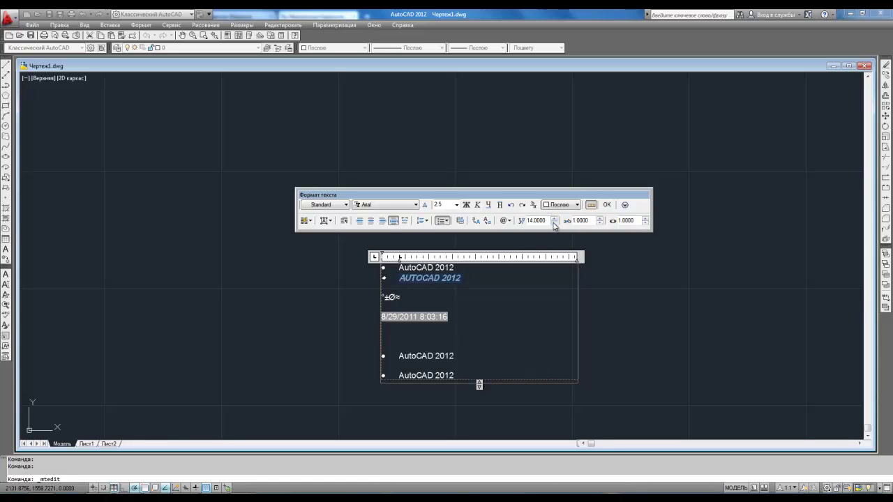
left_click(555, 223)
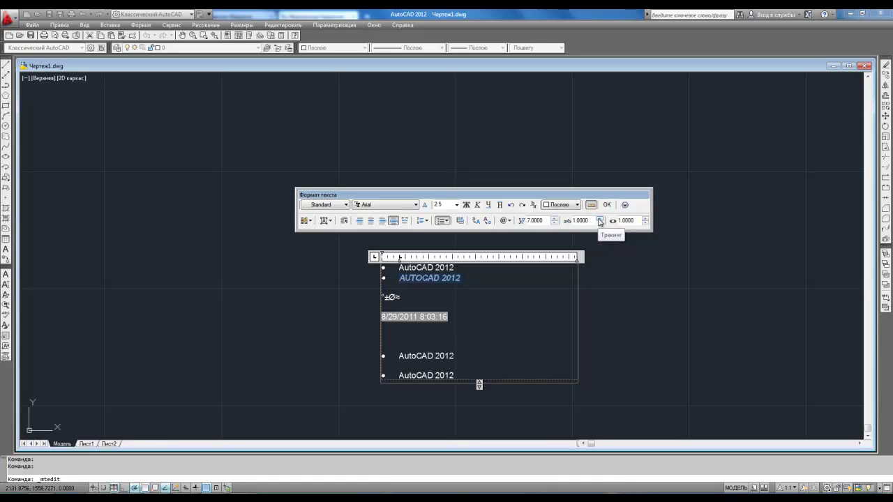
Raise the line's letter tracking to about 2.05.
left_click(599, 219)
left_click(599, 219)
left_click(599, 219)
left_click(599, 219)
left_click(598, 219)
left_click(599, 219)
left_click(599, 219)
left_click(599, 219)
left_click(598, 219)
left_click(599, 220)
left_click(599, 219)
left_click(599, 220)
Set the selected line's width factor to 1.7.
left_click(646, 219)
left_click(646, 220)
left_click(646, 220)
left_click(646, 219)
left_click(646, 219)
left_click(647, 219)
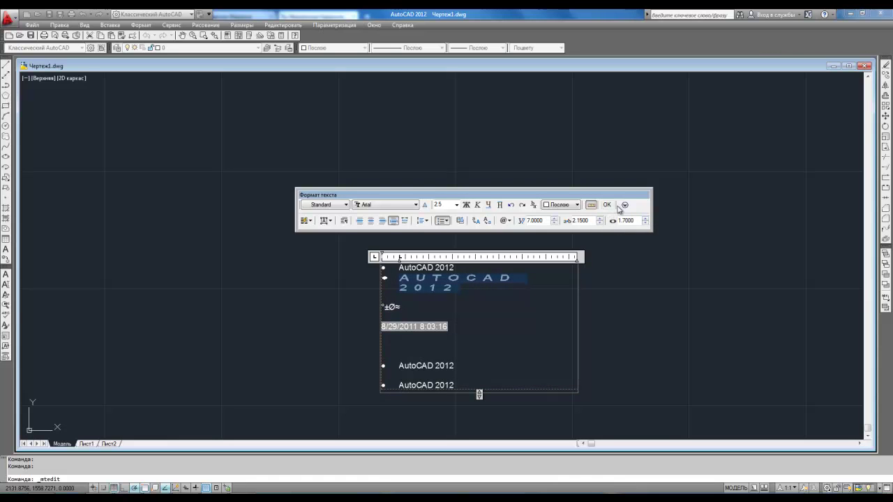
Replace all four occurrences of 'AutoCAD' with 'Автокад' using Find and Replace.
left_click(625, 206)
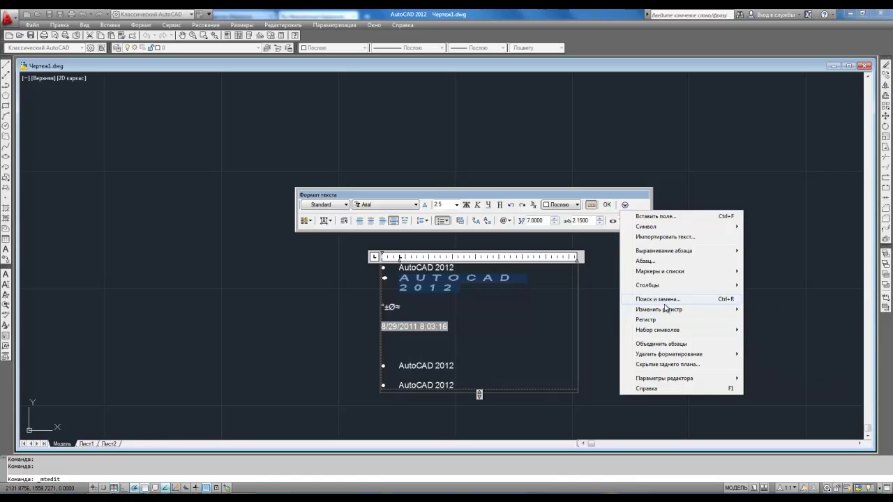
mouse_move(659, 309)
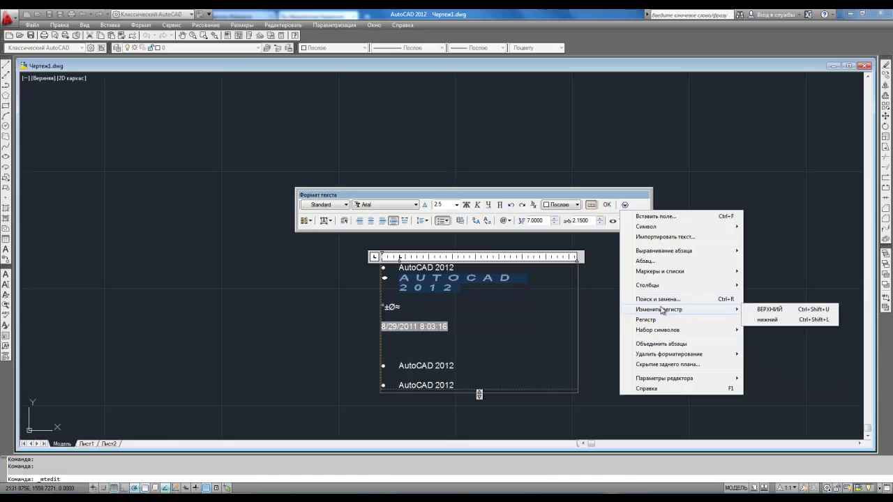
left_click(666, 304)
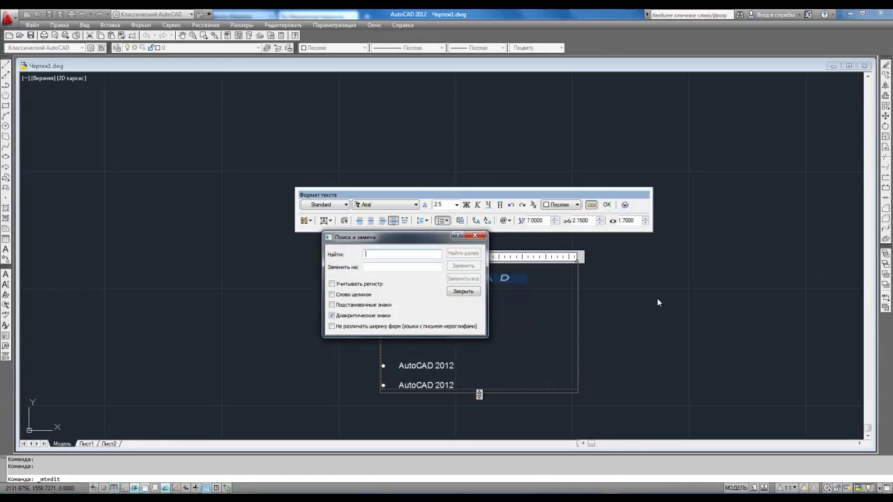
type("U")
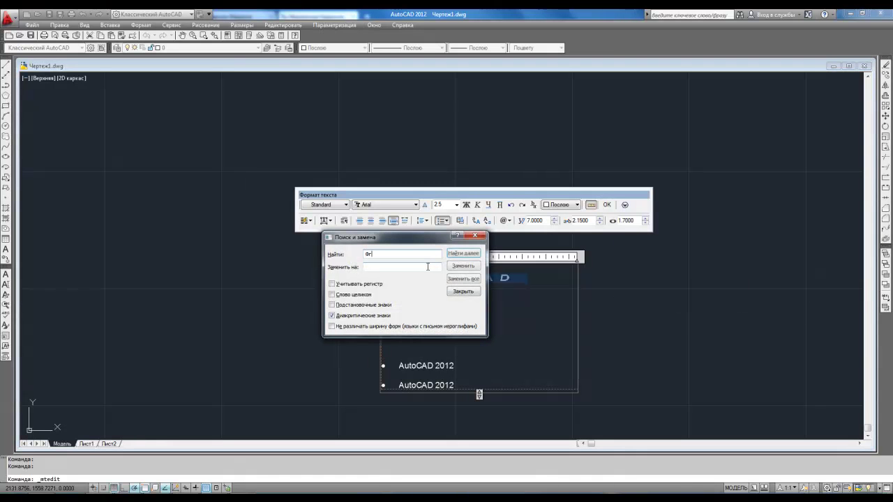
key("BackSpace")
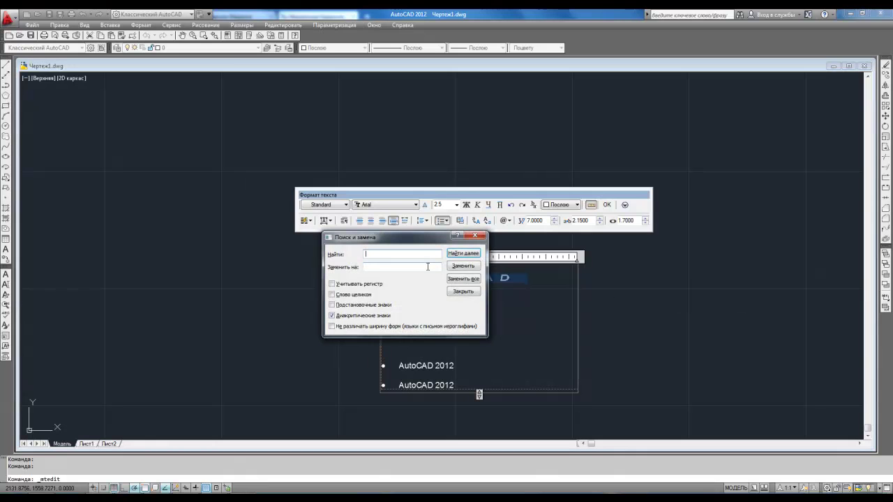
type("AutoCAD")
left_click(425, 269)
type("Автокад")
left_click(464, 279)
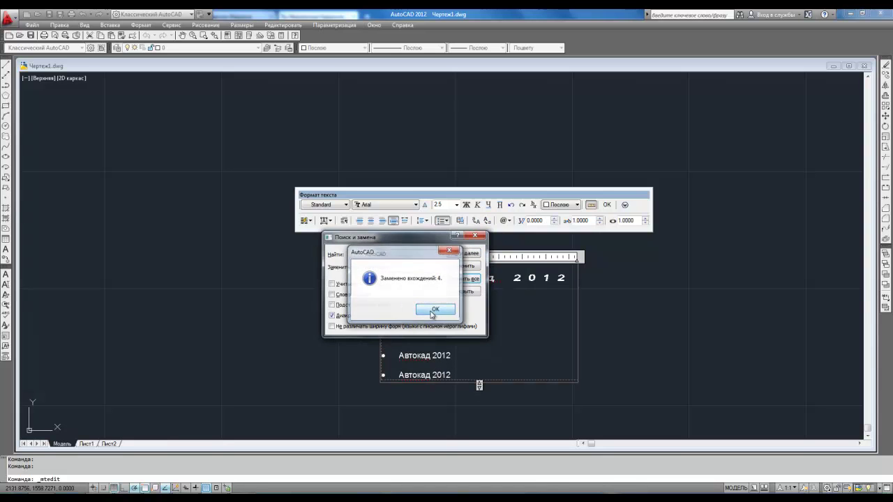
left_click(434, 312)
left_click(474, 236)
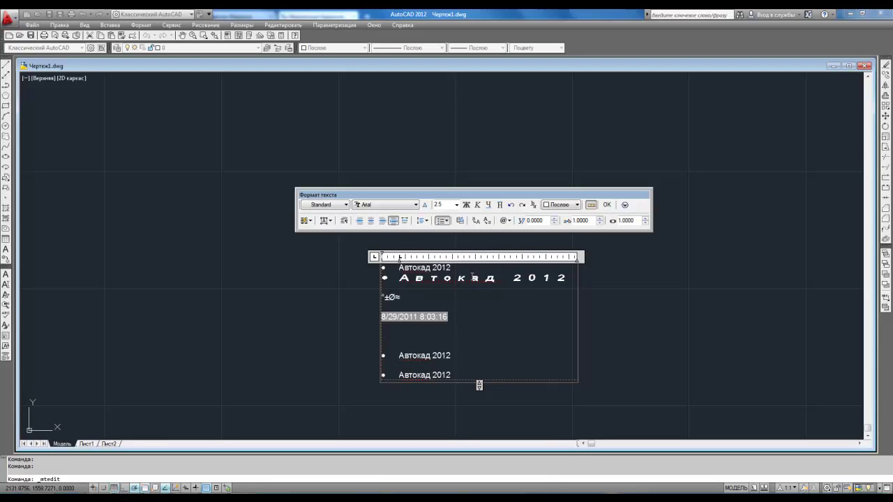
Turn on a red background mask for the multiline text and close the editor.
left_click(625, 204)
mouse_move(659, 309)
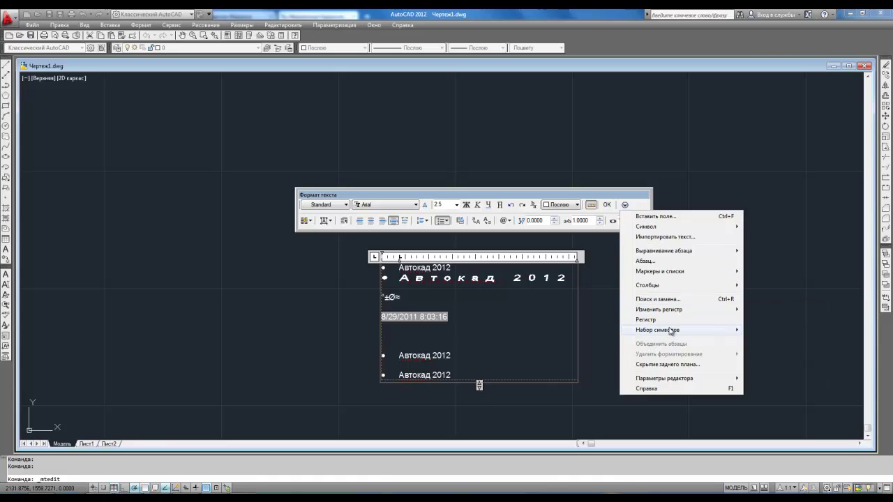
left_click(660, 364)
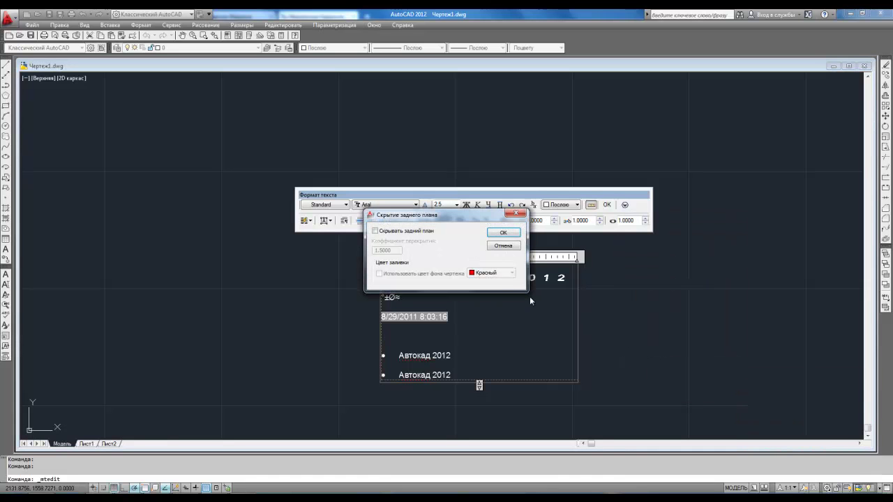
left_click(404, 231)
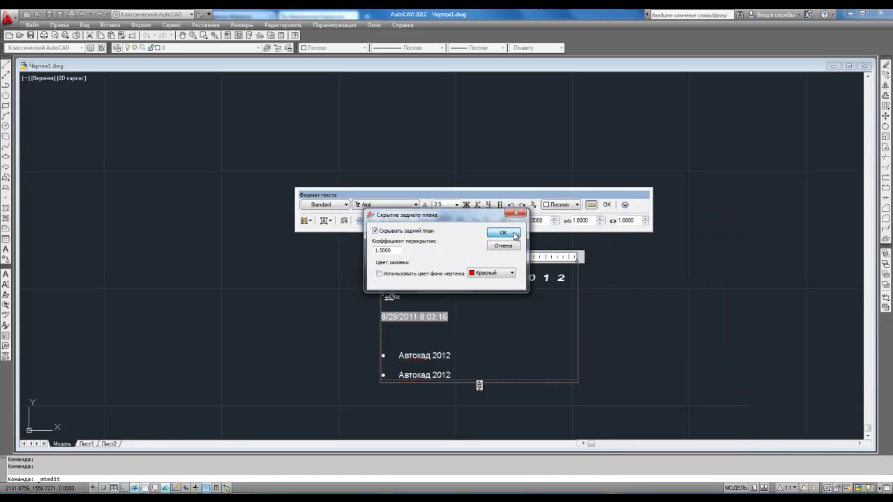
left_click(503, 233)
left_click(664, 317)
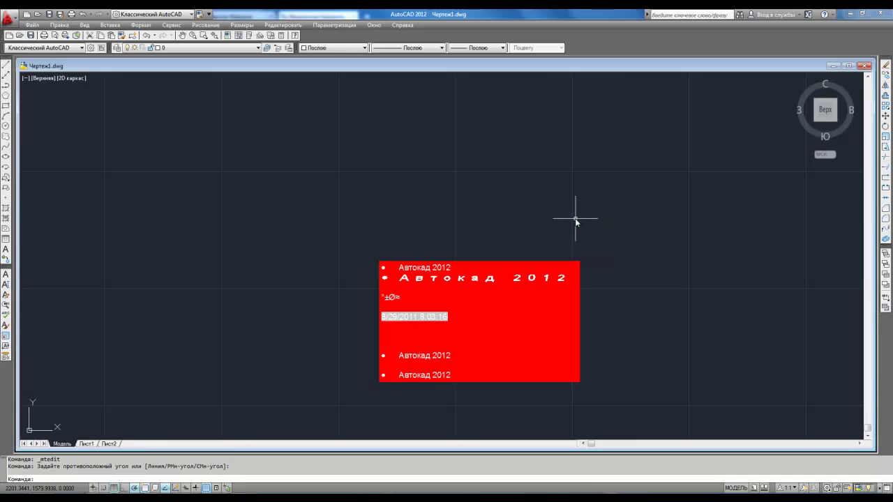
Reopen the red multiline text for editing and make its editing background opaque.
scroll(523, 257, "down", 2)
double_click(503, 267)
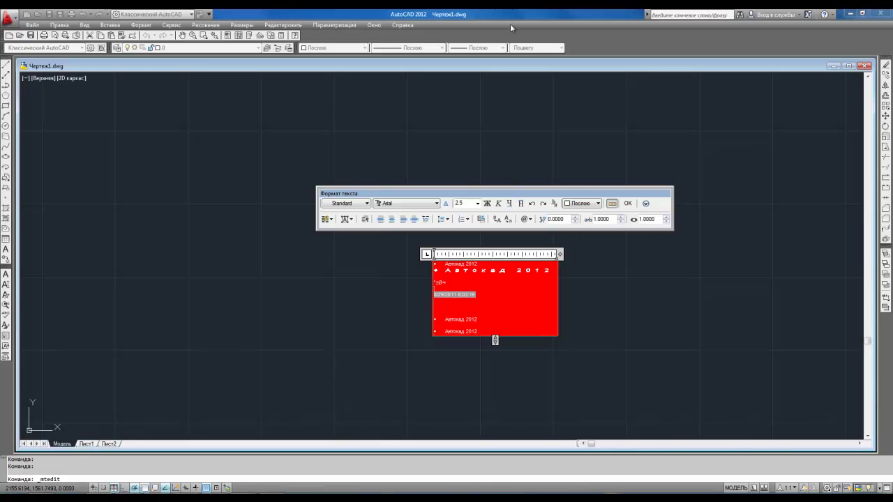
left_click(646, 204)
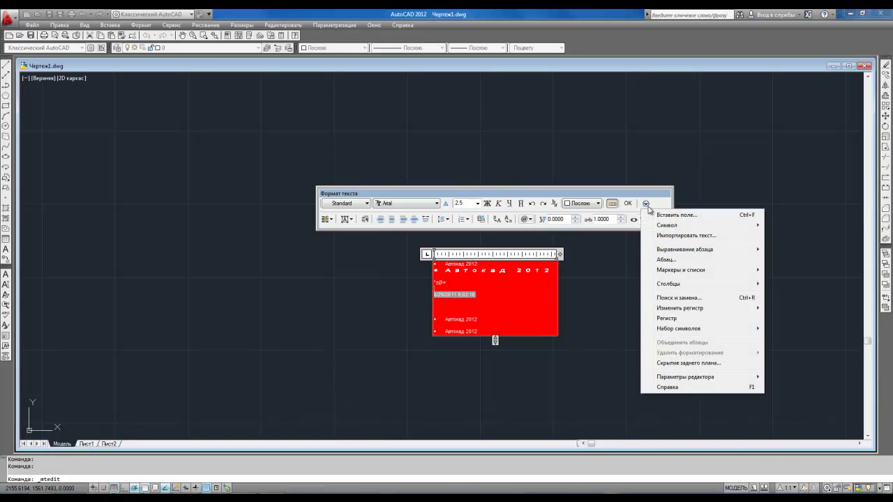
mouse_move(686, 377)
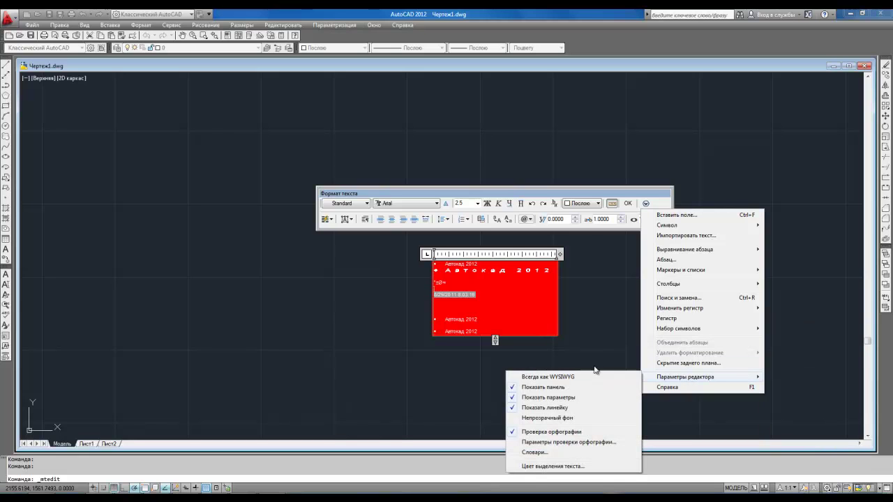
left_click(598, 418)
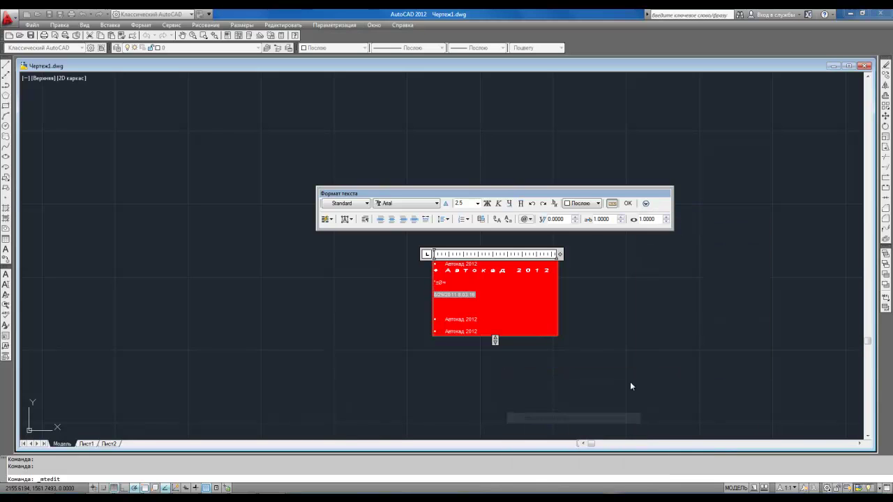
Browse the Dictionaries editor settings, picking ACAD and trying another main dictionary language.
left_click(645, 203)
left_click(689, 384)
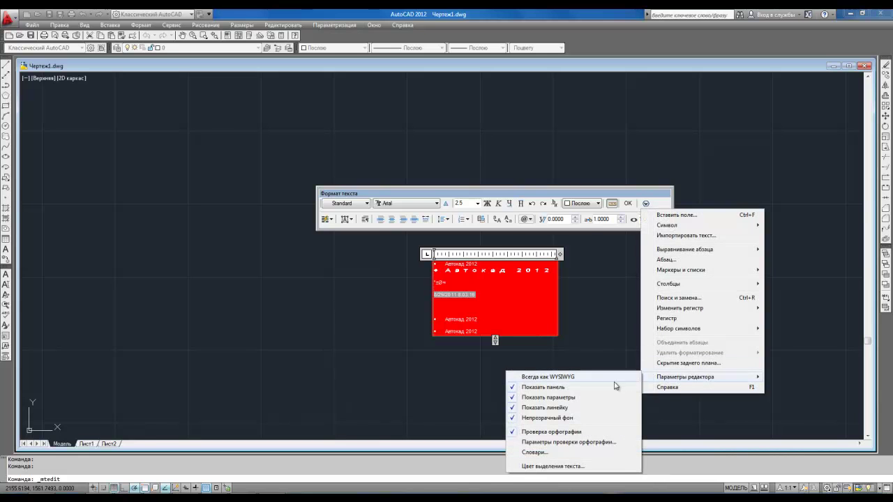
left_click(600, 453)
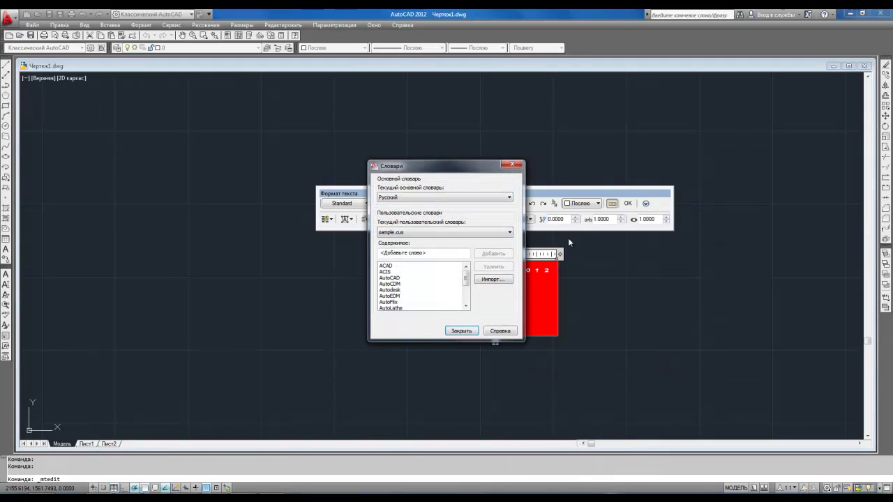
left_click(438, 266)
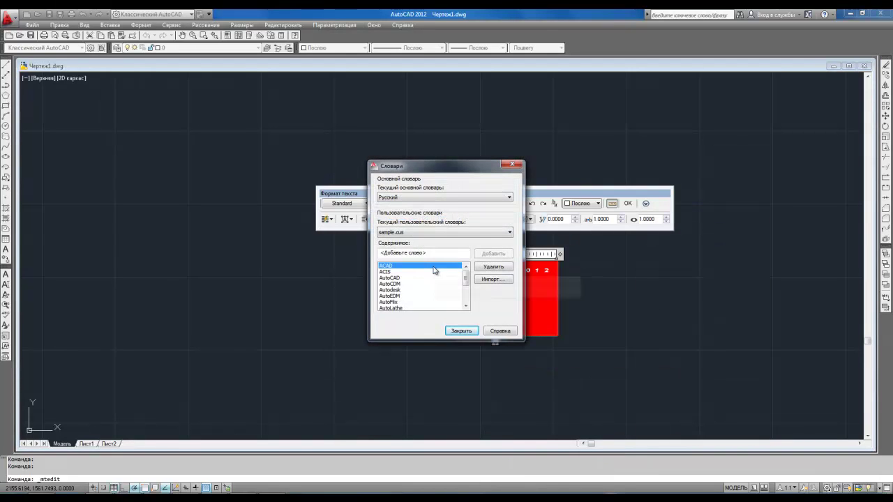
left_click(434, 198)
left_click(436, 279)
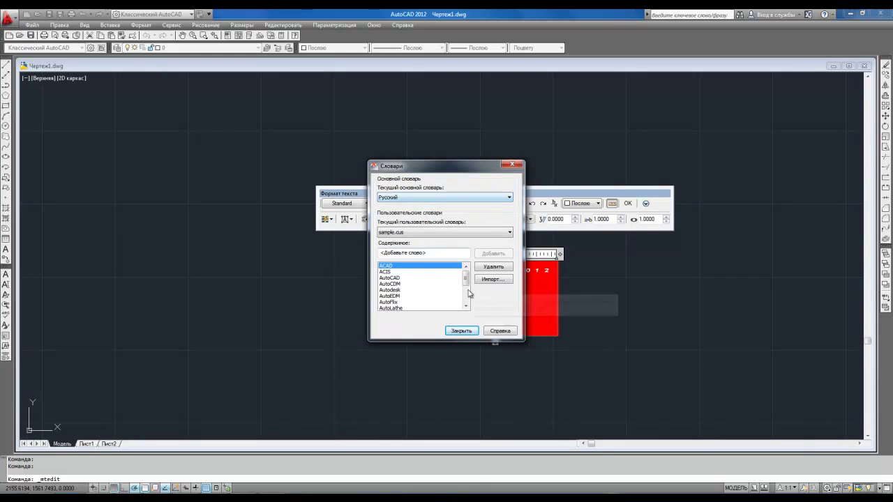
left_click(477, 334)
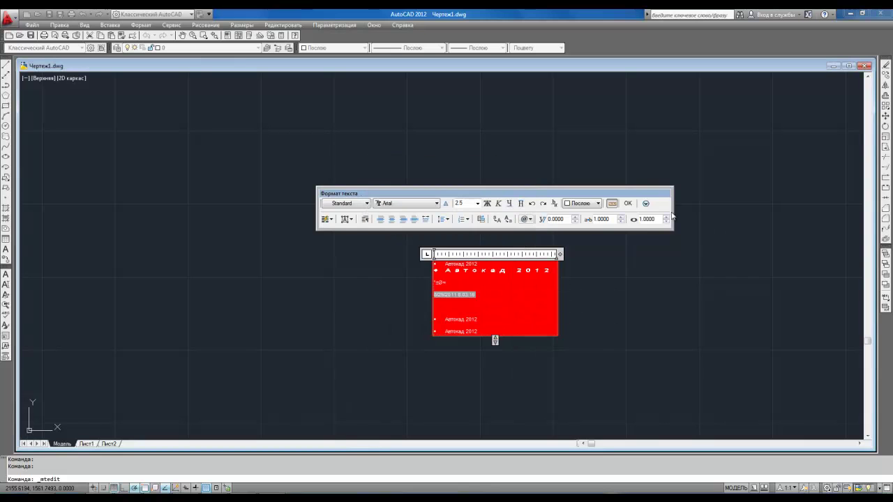
Reopen the spell-check Dictionaries window, scroll through it and close it again.
left_click(646, 204)
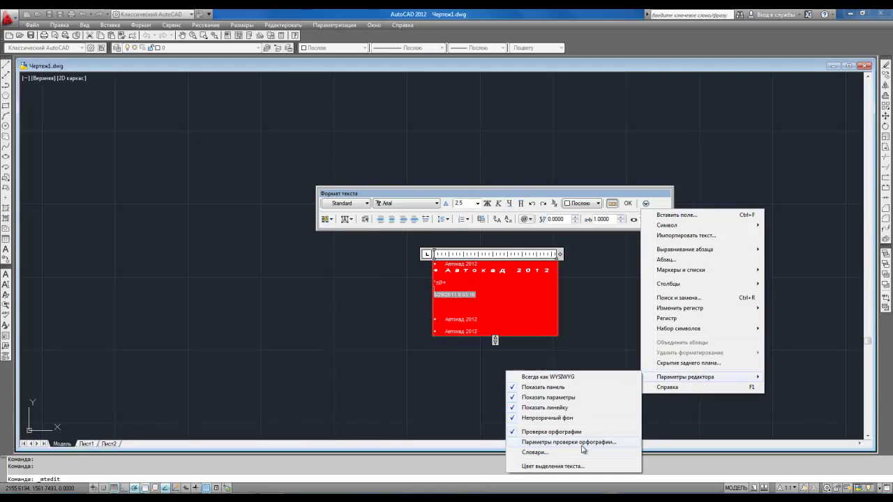
mouse_move(685, 376)
left_click(534, 453)
scroll(465, 279, "down", 3)
left_click(474, 334)
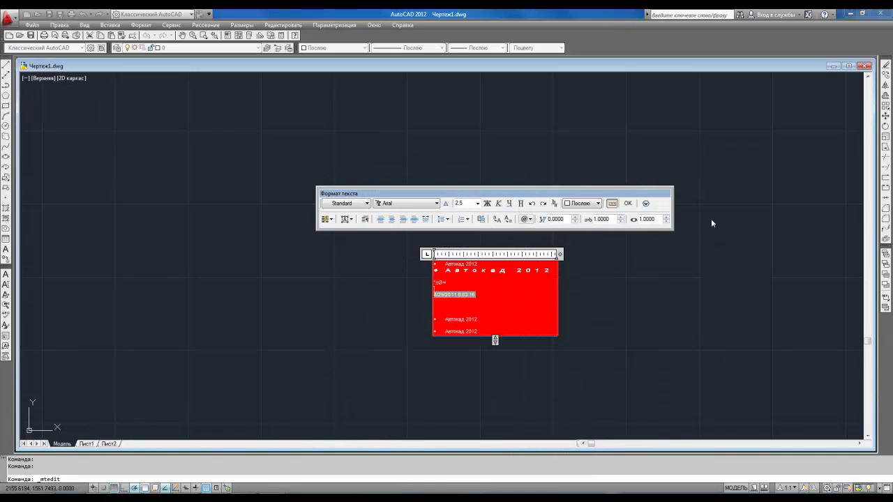
left_click(645, 203)
mouse_move(685, 376)
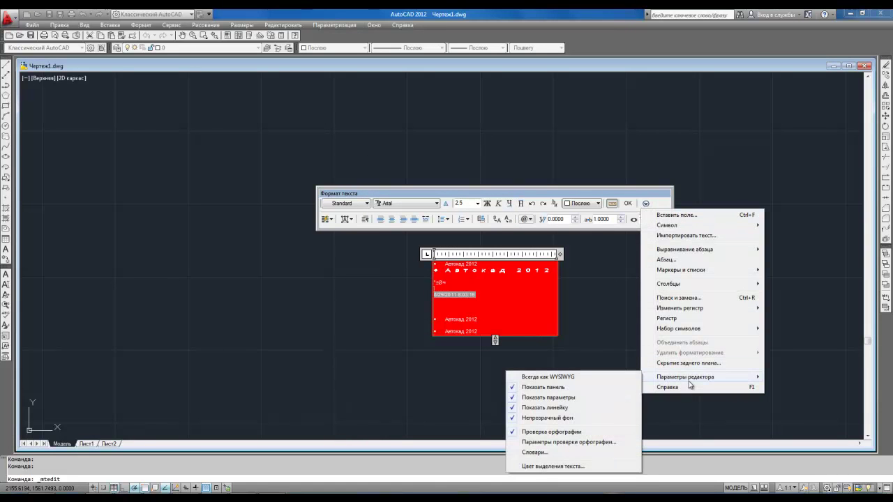
Set the editor's text highlight colour to teal 14,110,113.
left_click(586, 468)
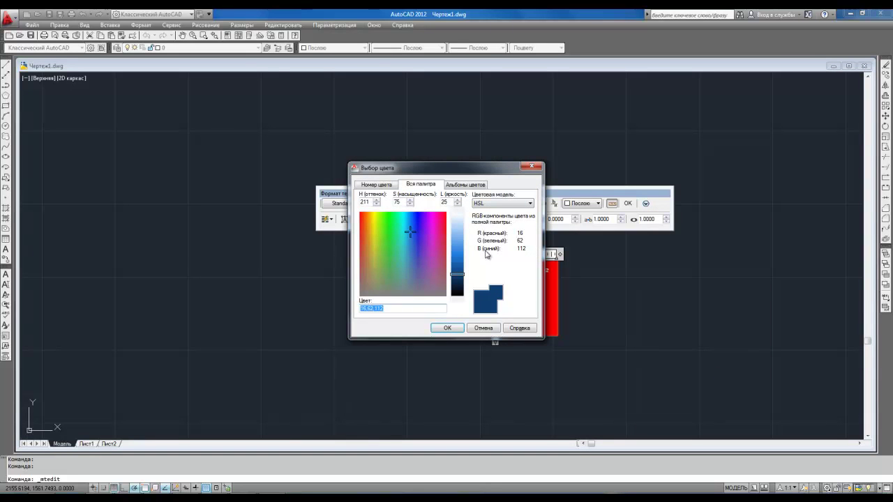
left_click_drag(428, 249, 404, 230)
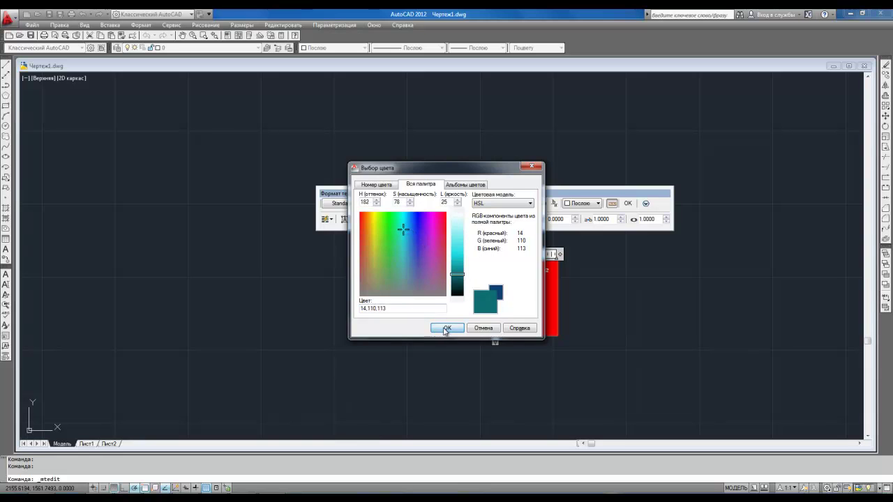
left_click(446, 328)
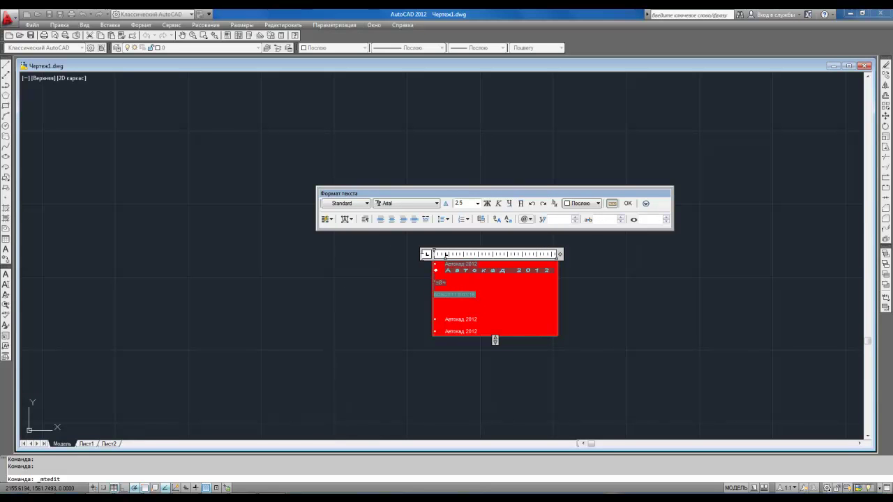
left_click(513, 311)
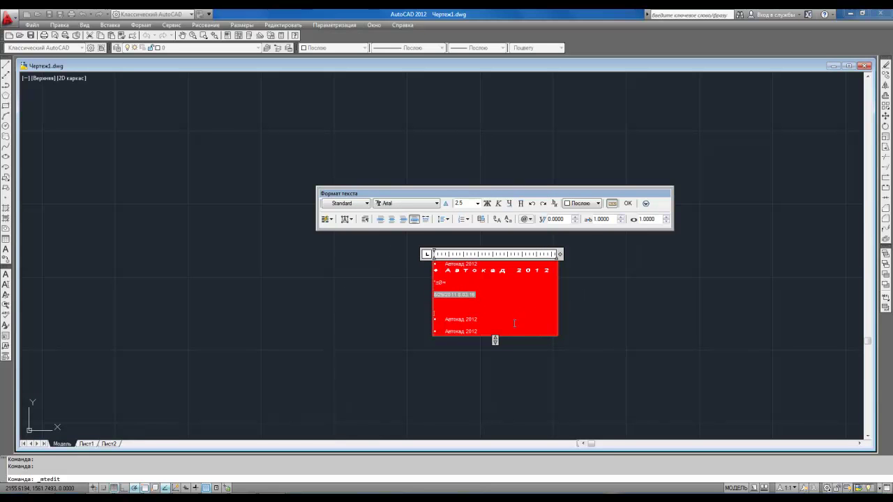
Finish editing, then select and delete the red-masked multiline text.
left_click(628, 203)
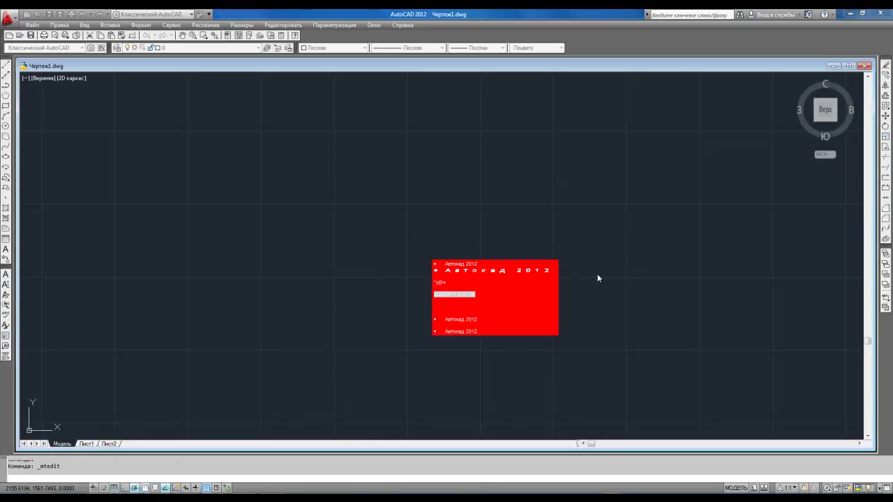
left_click(612, 359)
left_click(411, 185)
key("Delete")
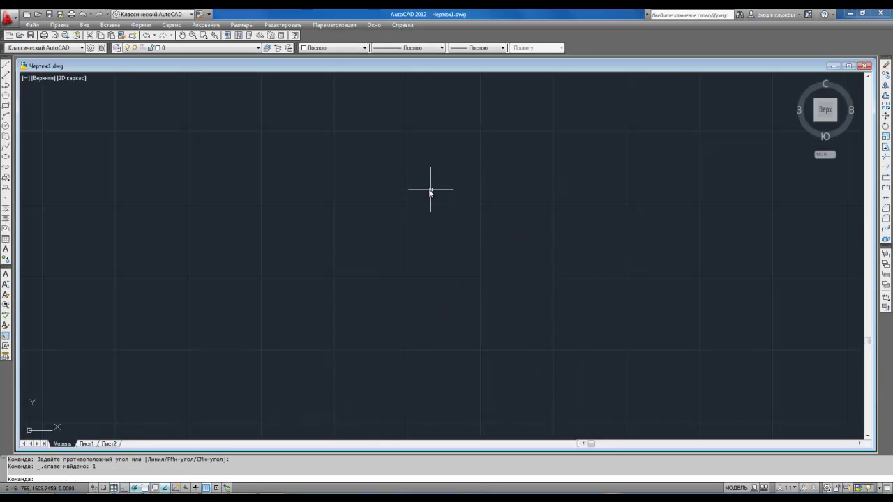
Turn on the Styles toolbar and open the Text Style dialog from it.
right_click(318, 30)
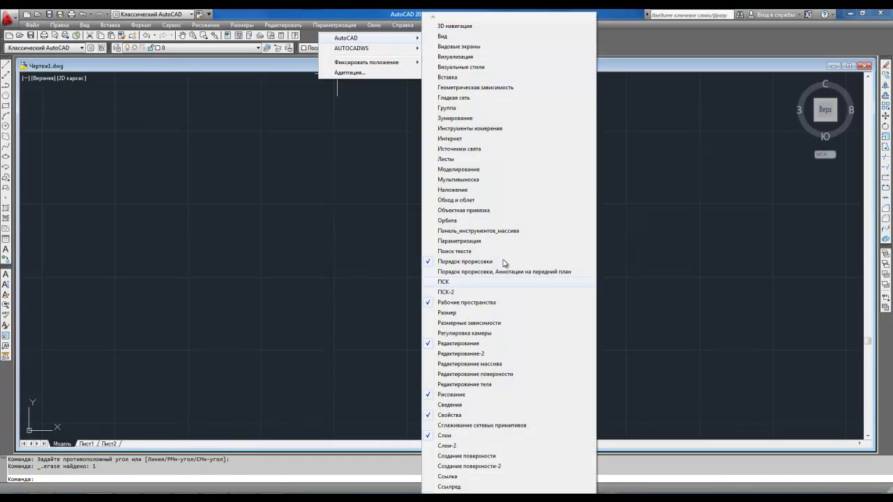
mouse_move(370, 38)
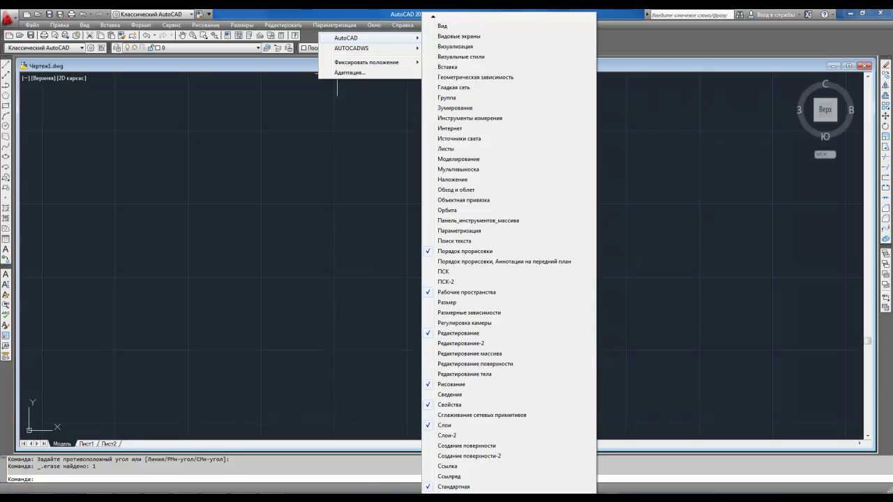
key("Escape")
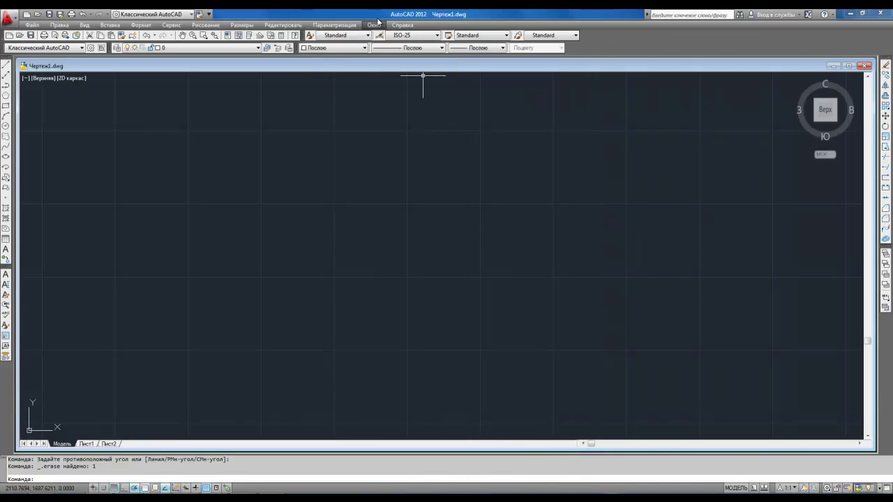
left_click(309, 35)
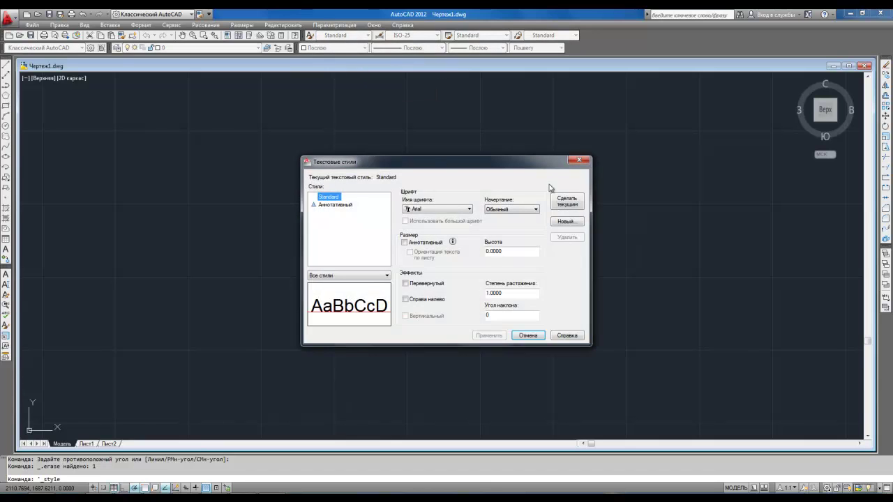
left_click(578, 160)
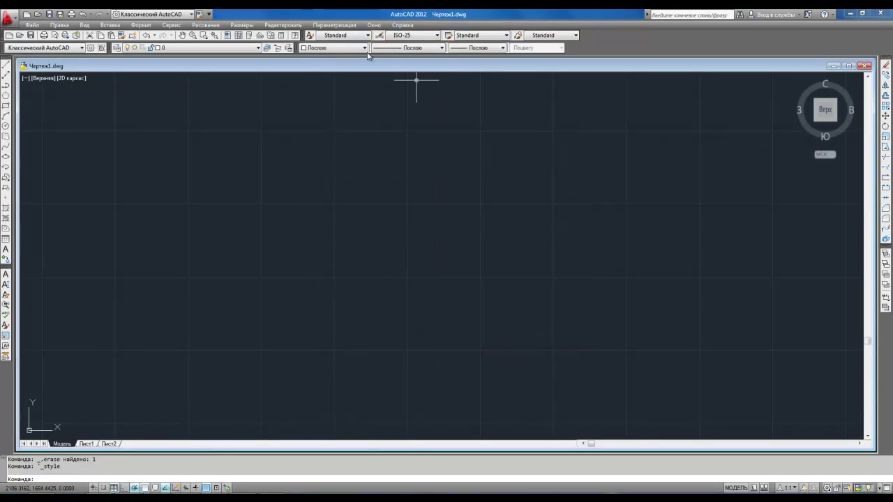
left_click(310, 36)
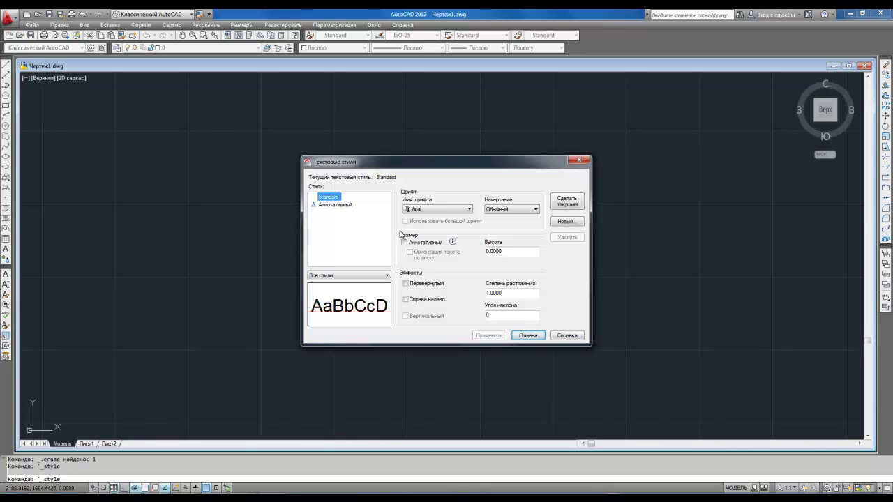
Cancel the Text Style dialog and try an MText box, keeping the Standard style.
left_click(529, 336)
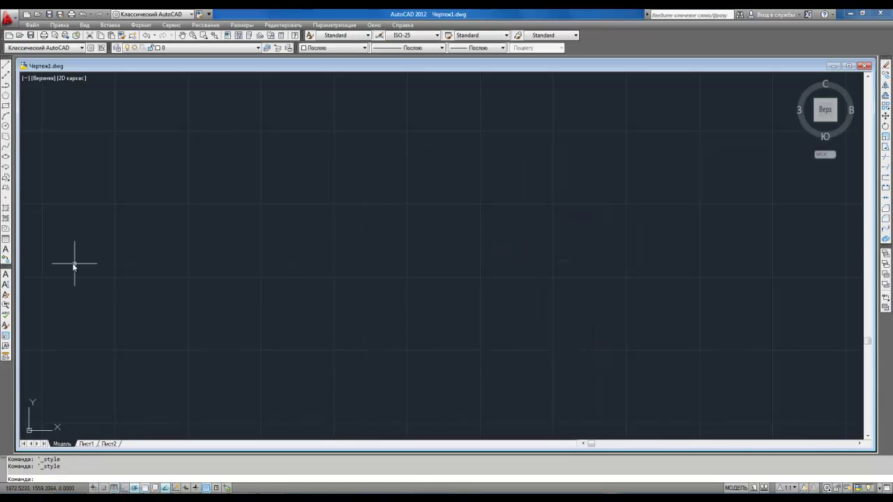
left_click(5, 249)
left_click(180, 217)
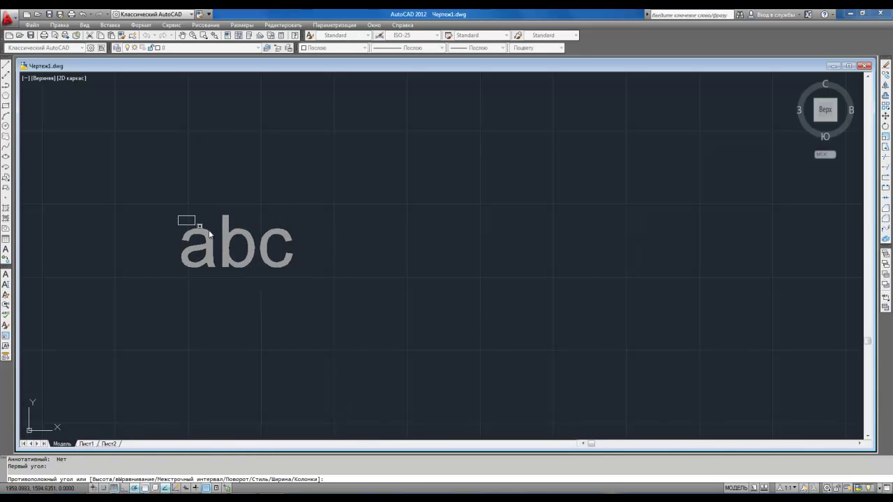
left_click(525, 330)
left_click(202, 157)
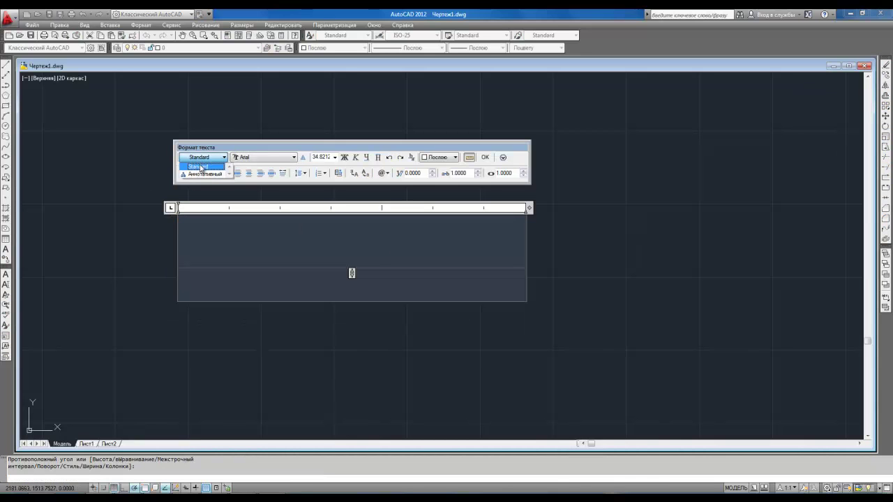
left_click(497, 151)
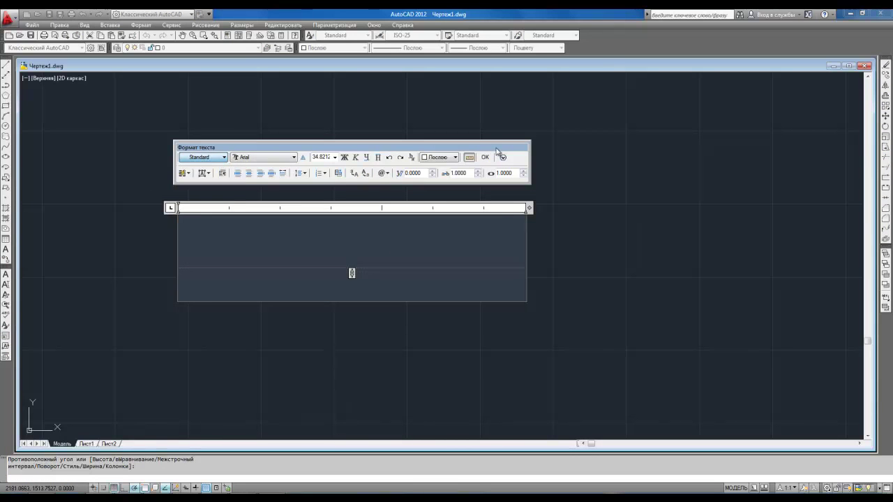
left_click(485, 157)
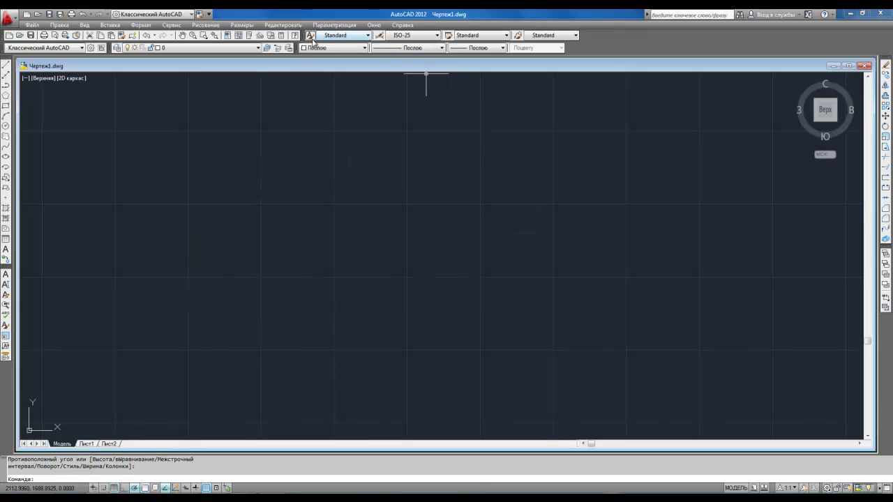
Create a new text style named AutoCAD and select it for editing.
left_click(309, 35)
left_click(566, 222)
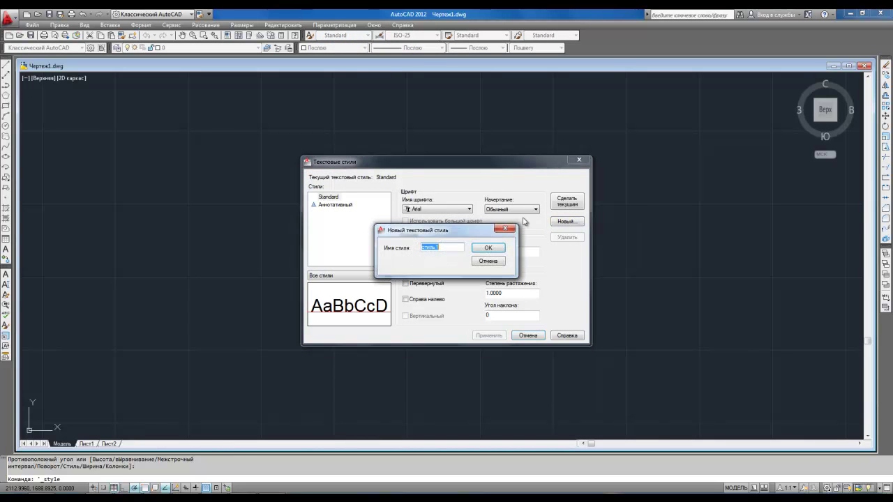
type("Фтещ")
key("shift+Home")
key("BackSpace")
left_click(479, 248)
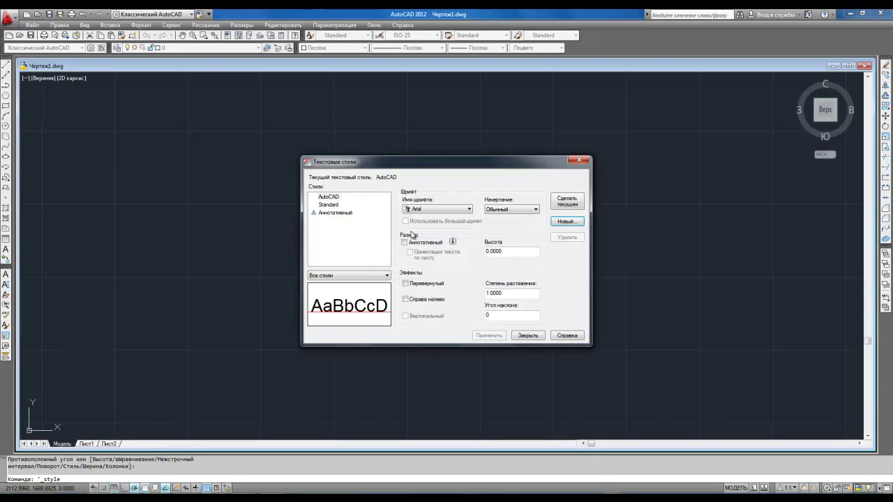
left_click(337, 199)
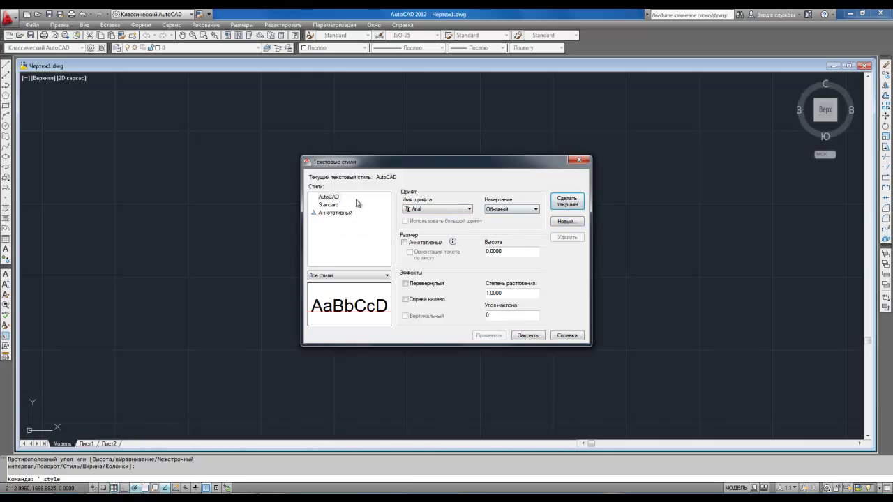
Set the AutoCAD style font to txt.shx, leaving annotative, big font and upside-down off.
left_click(469, 209)
left_click(469, 208)
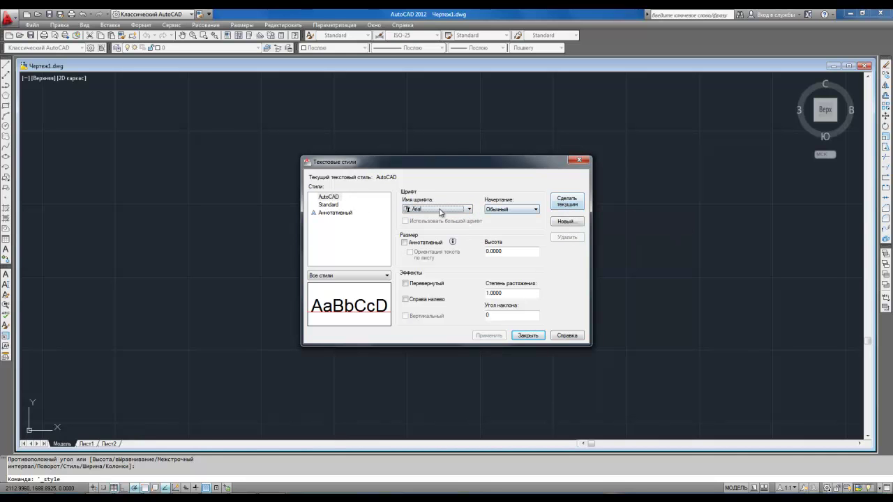
left_click(440, 210)
left_click_drag(494, 221, 496, 244)
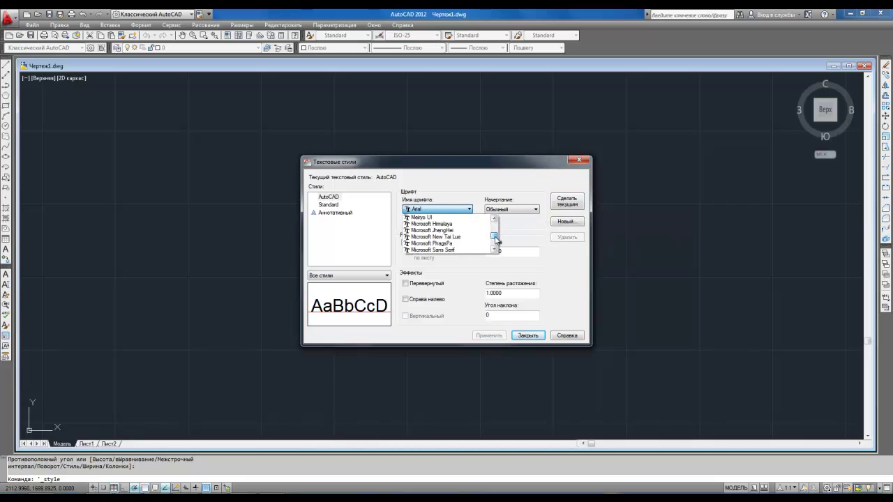
left_click(444, 225)
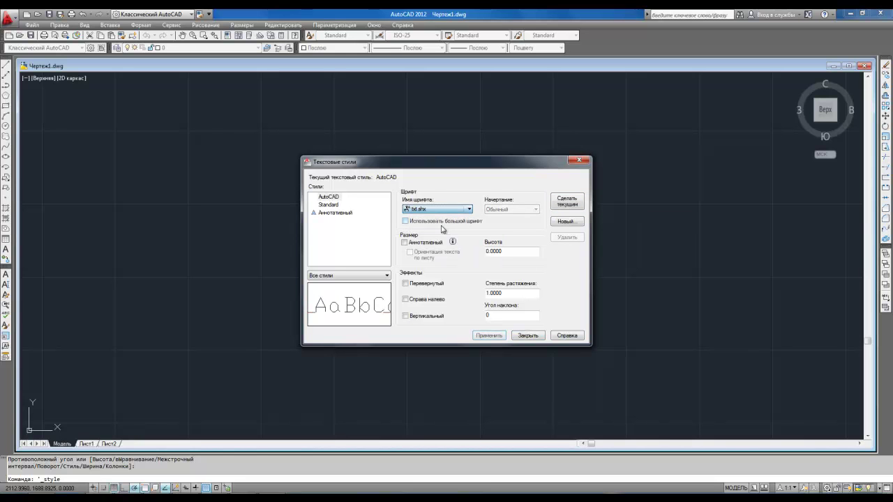
left_click(404, 243)
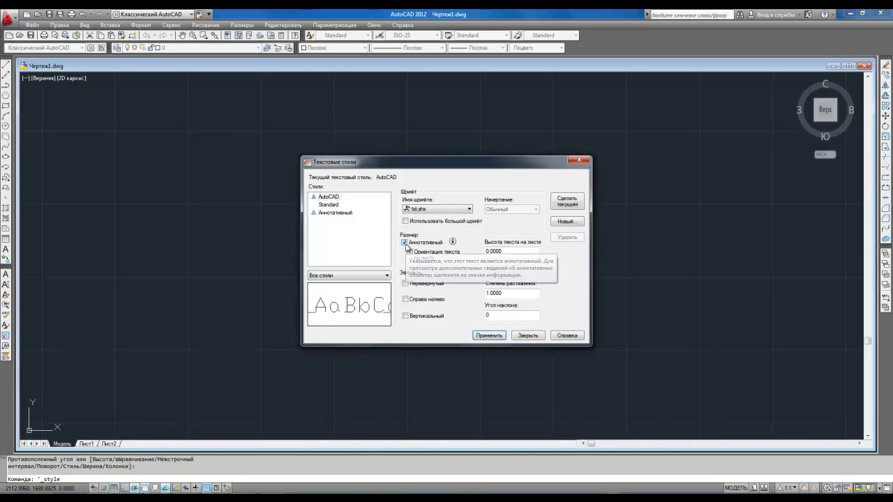
left_click(405, 243)
left_click(404, 243)
left_click(405, 244)
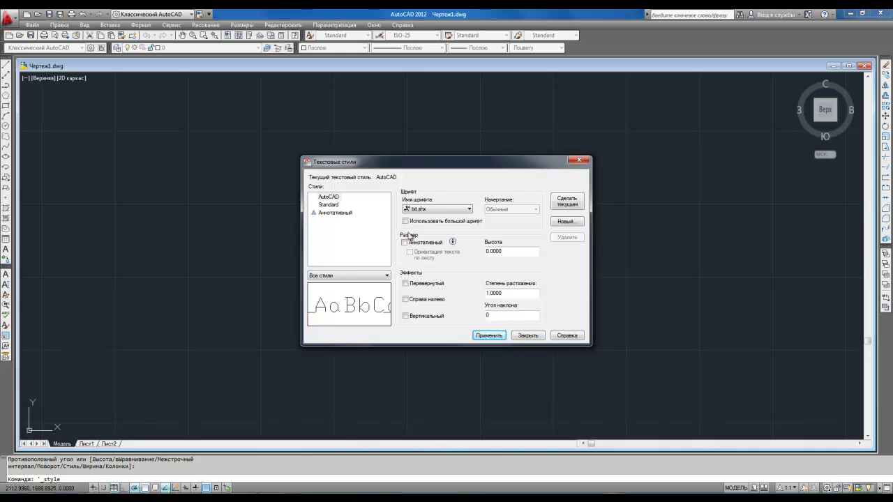
left_click(407, 222)
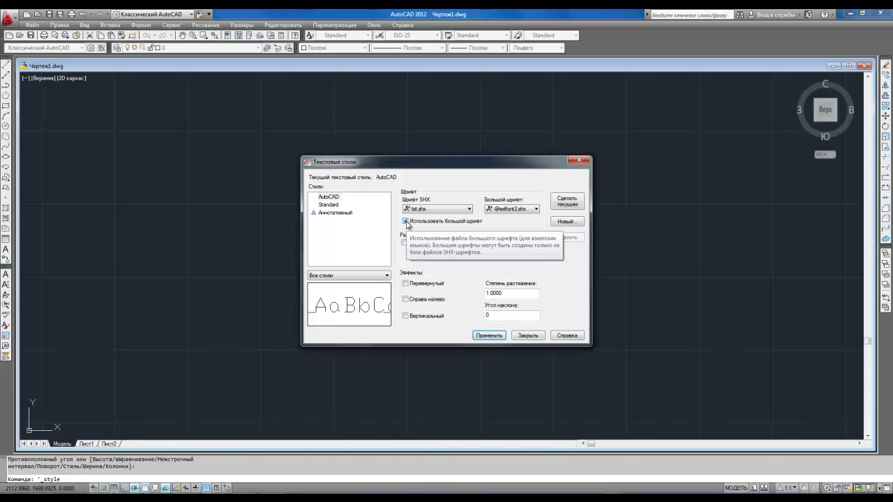
left_click(406, 222)
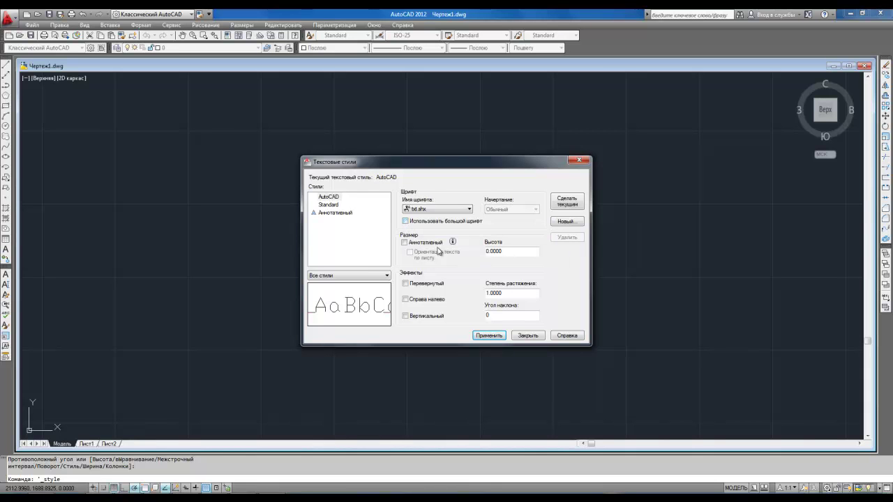
left_click(405, 284)
left_click(406, 284)
Give the style width factor 1.2 and oblique angle 15°, then apply it.
key("Tab")
type("1.2")
key("Tab")
type("5")
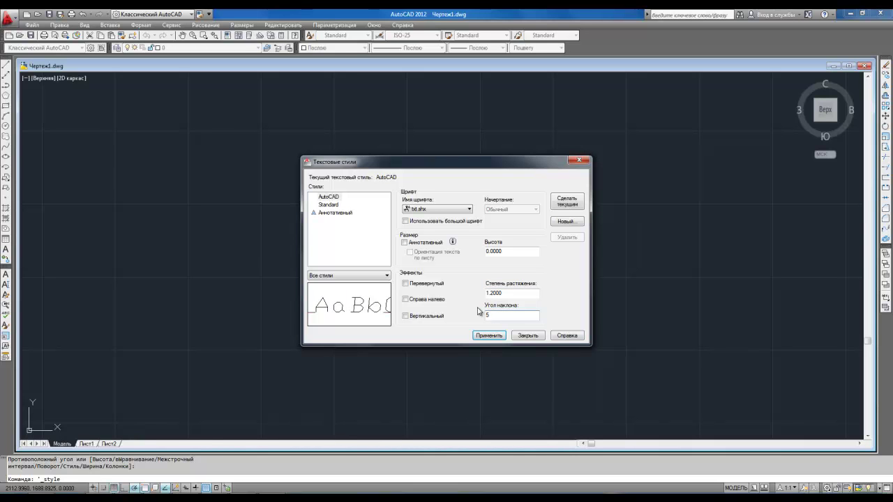
type("25")
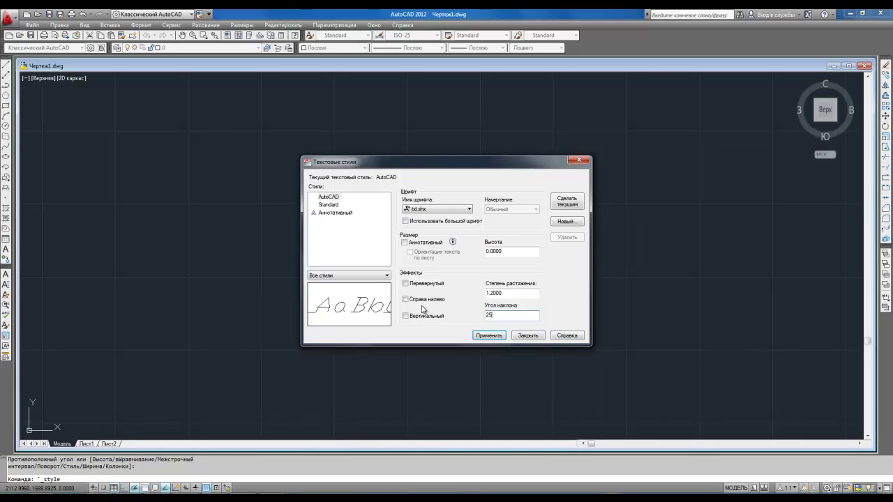
type("15")
left_click(492, 336)
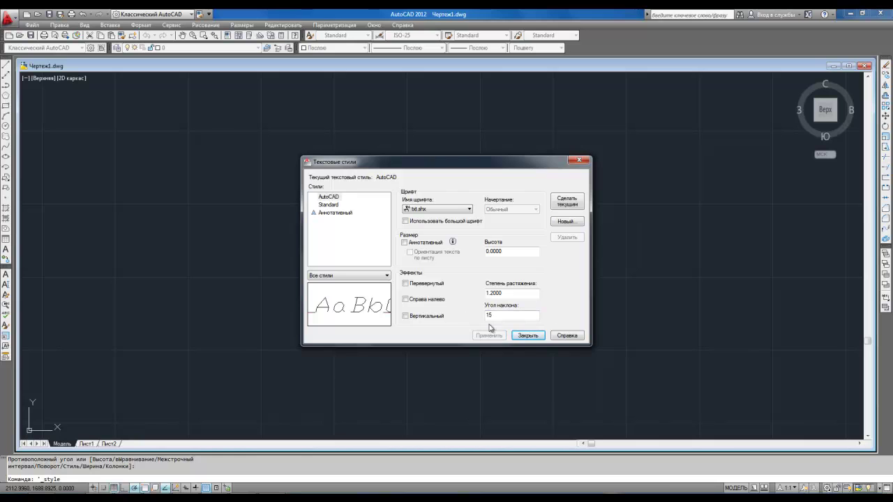
left_click(525, 336)
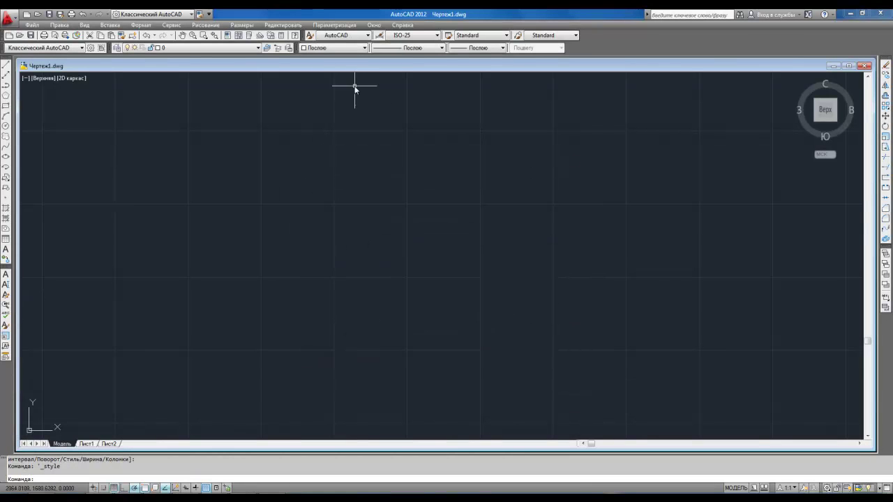
Draw a multiline text box and type the sample letters 'dksfklsdfsdklsdflsdfs'.
left_click(5, 249)
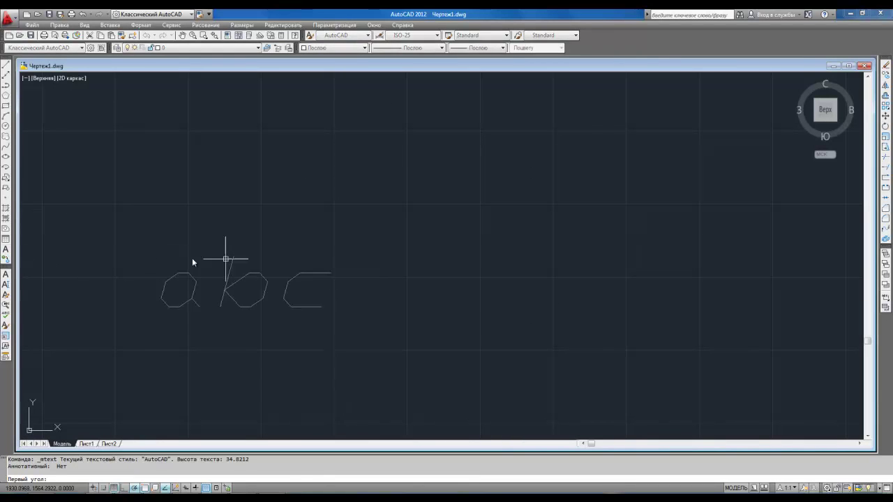
left_click(244, 200)
left_click(581, 347)
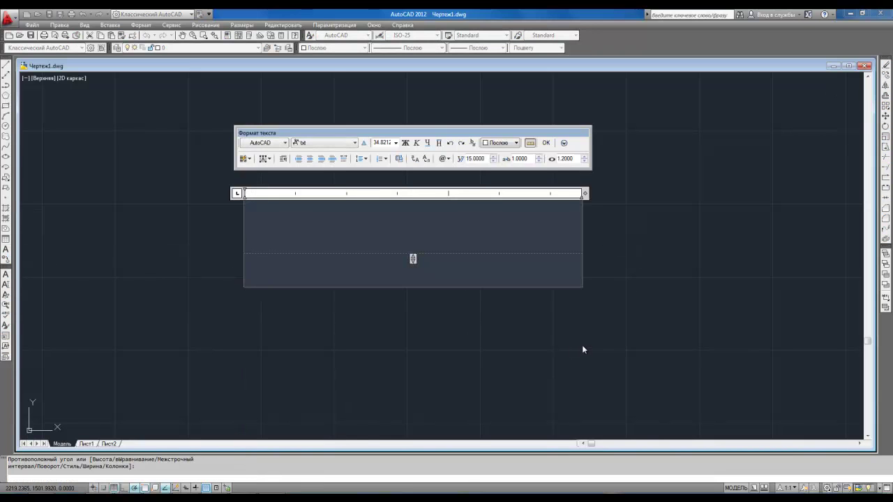
type("dksfklsdfsdkl")
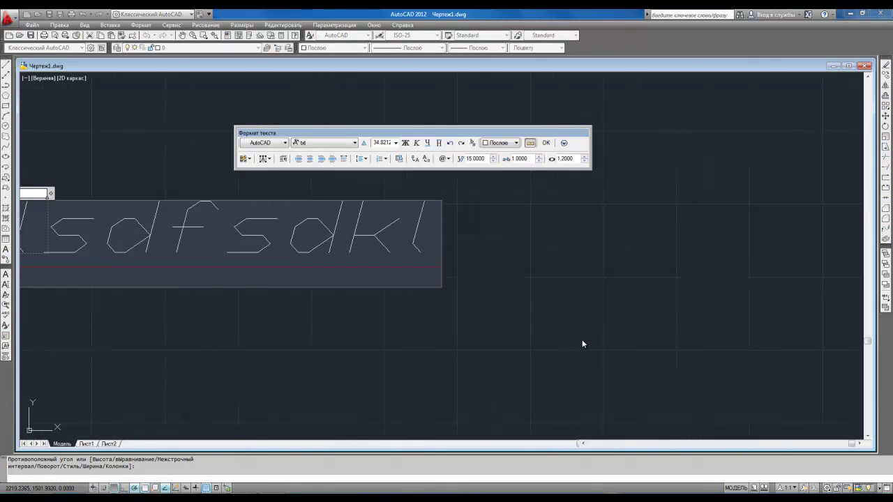
type("sdflsdfs")
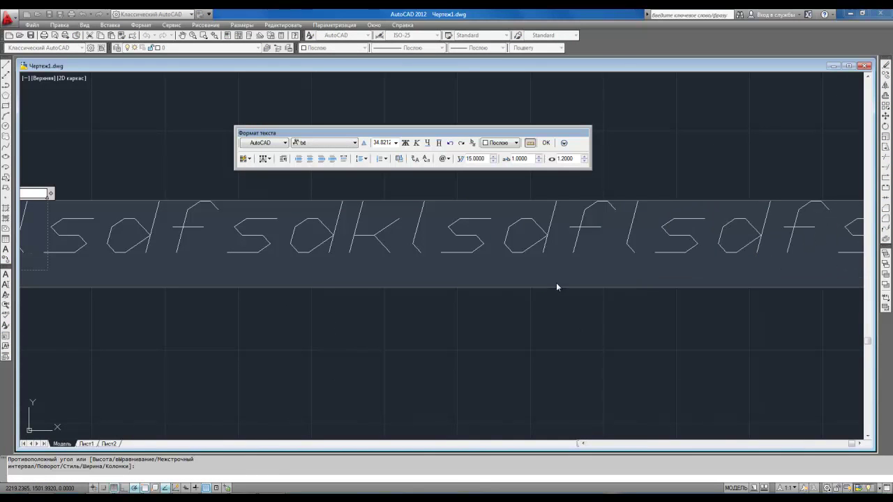
left_click(395, 142)
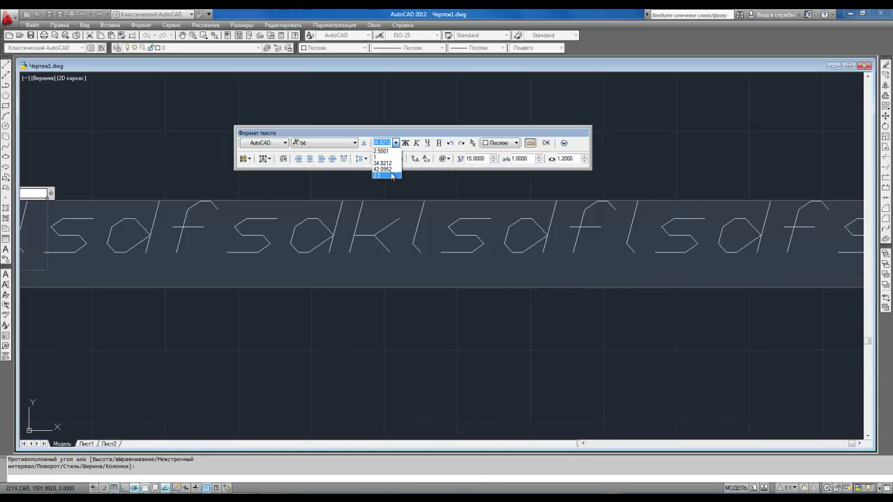
left_click(575, 238)
Set all the sample text to height 2.5 and commit it to the drawing.
key("ctrl+a")
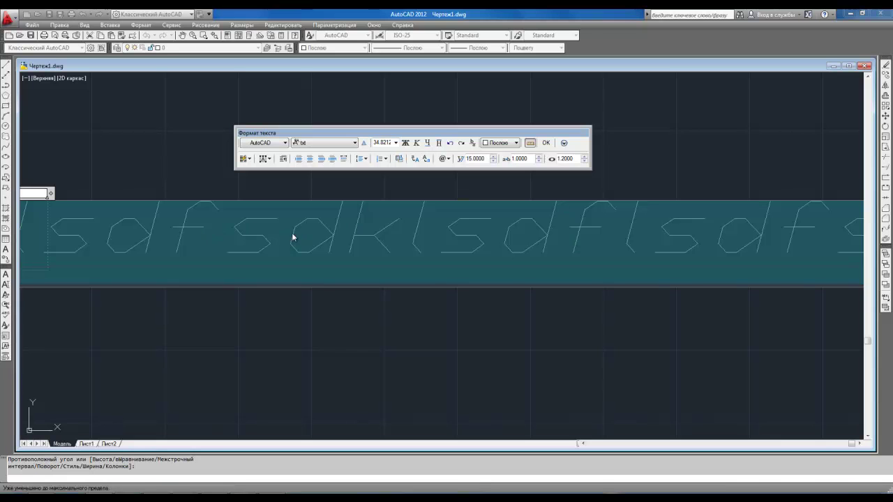
scroll(298, 236, "up", 2)
double_click(376, 145)
type("2.5")
key("Return")
middle_click(515, 224)
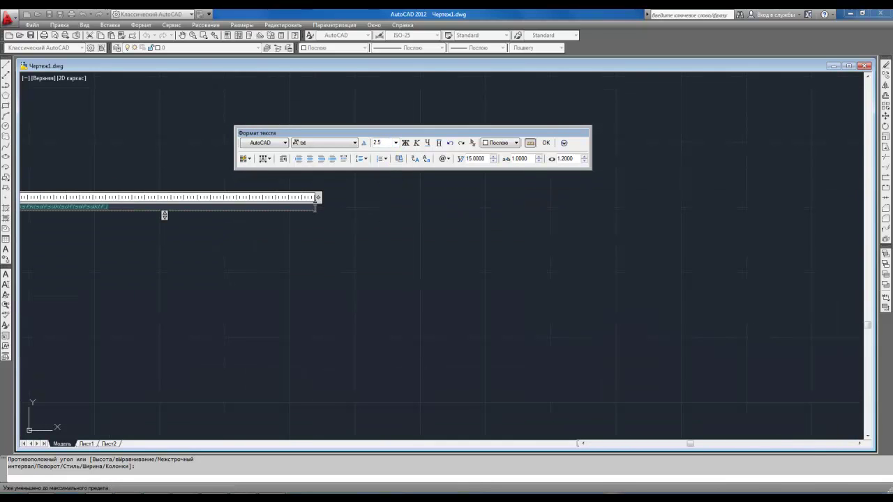
left_click(548, 142)
scroll(322, 214, "up", 4)
key("Escape")
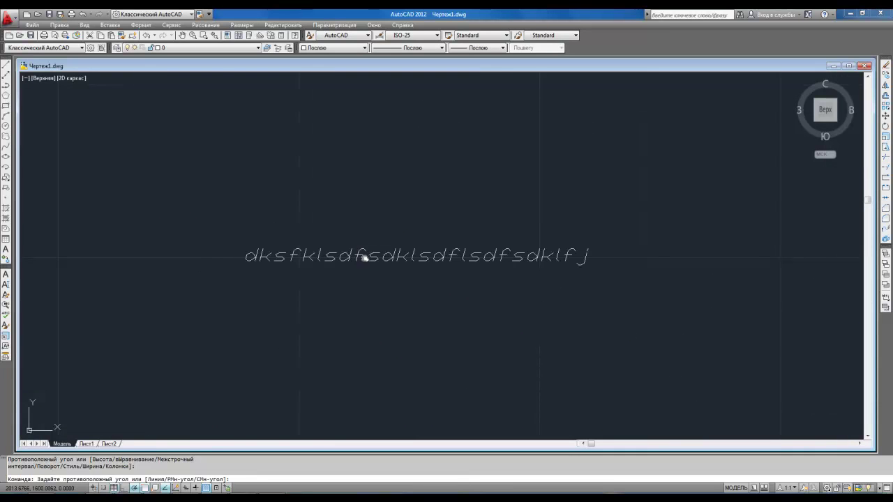
left_click(337, 239)
Erase the multiline sample text and make two aborted single-line text placements.
key("Delete")
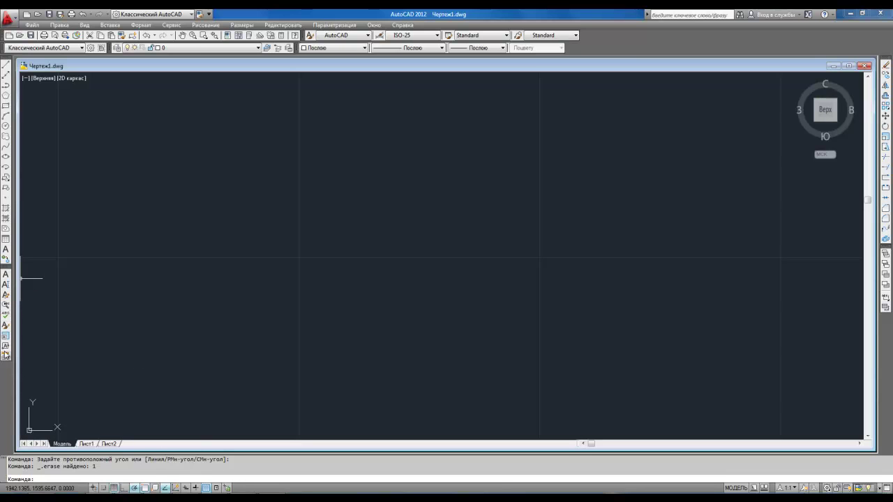
left_click(6, 285)
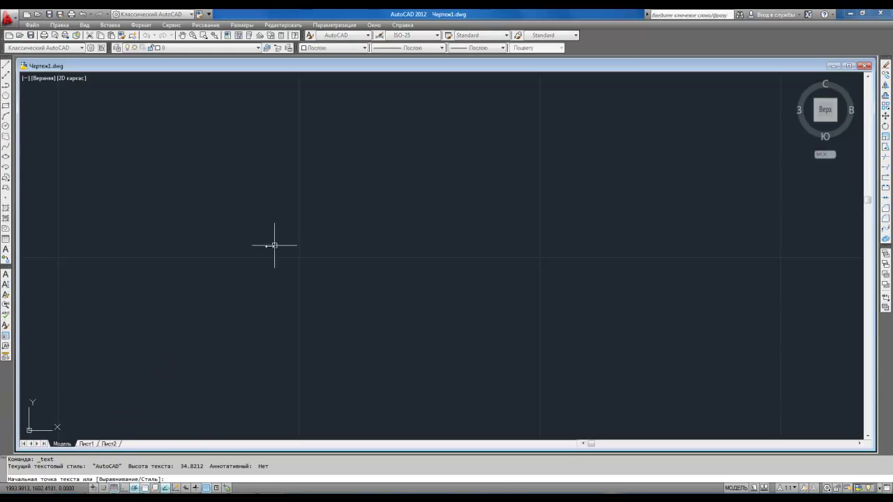
left_click(180, 179)
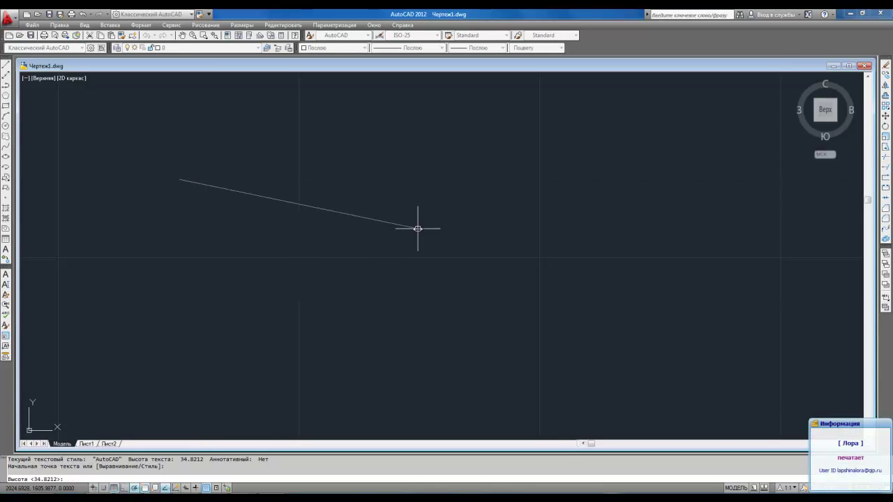
key("Escape")
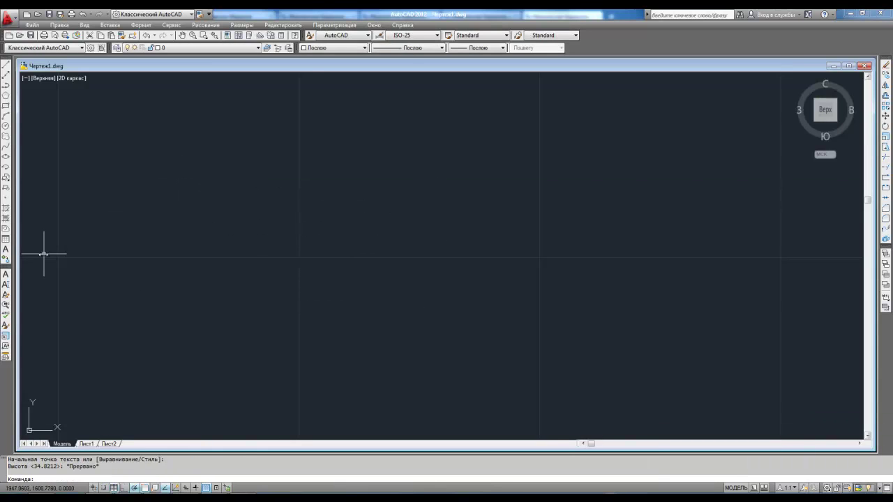
left_click(6, 286)
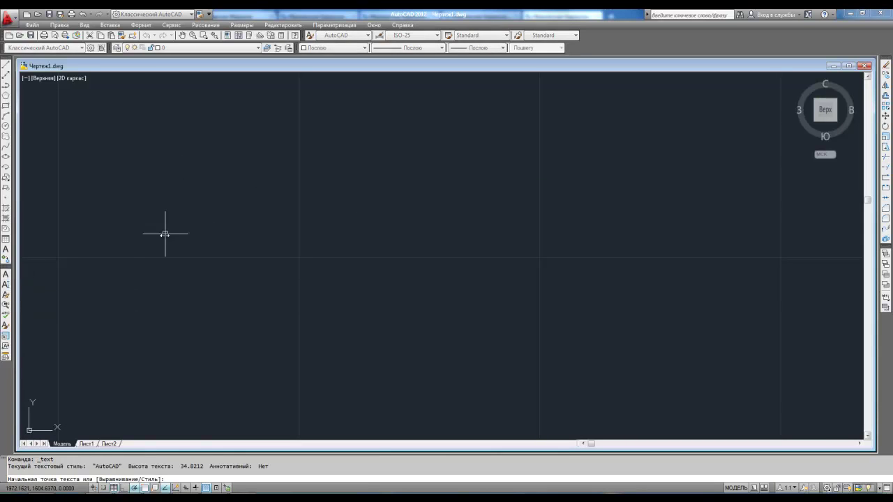
left_click(127, 221)
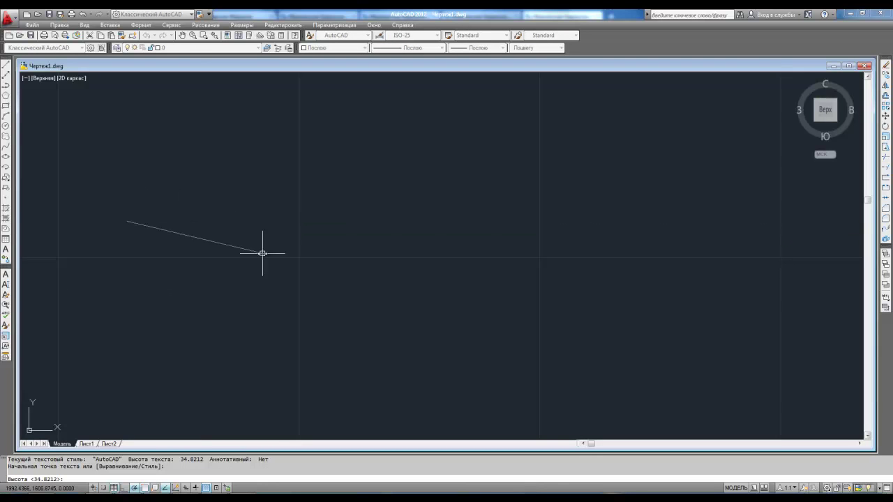
key("Escape")
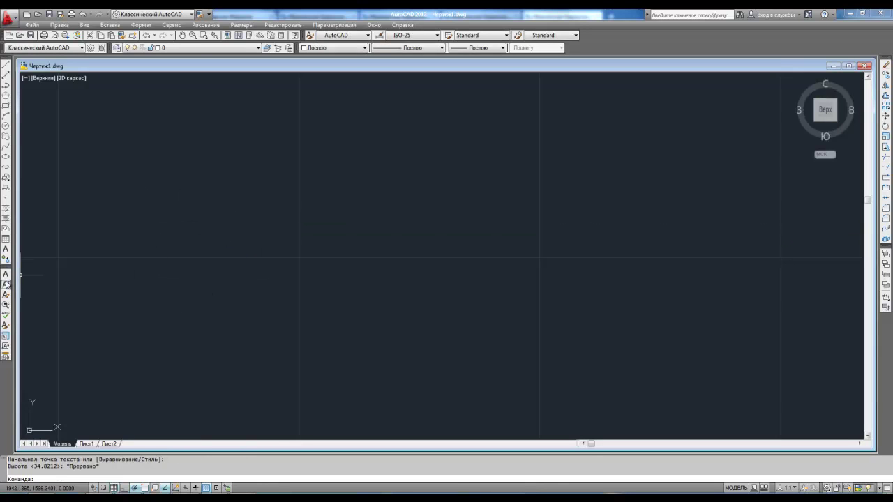
Start single-line text at default height and 0° rotation, type 123, then discard it.
left_click(5, 285)
left_click(141, 207)
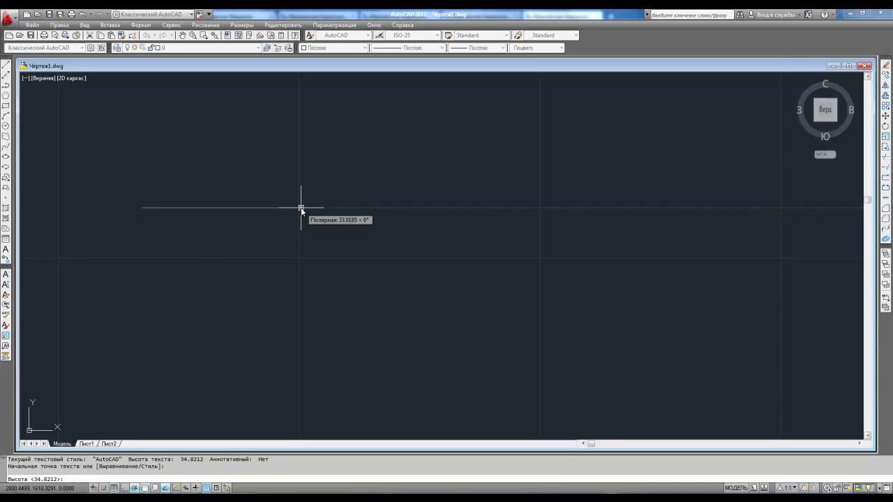
left_click(300, 208)
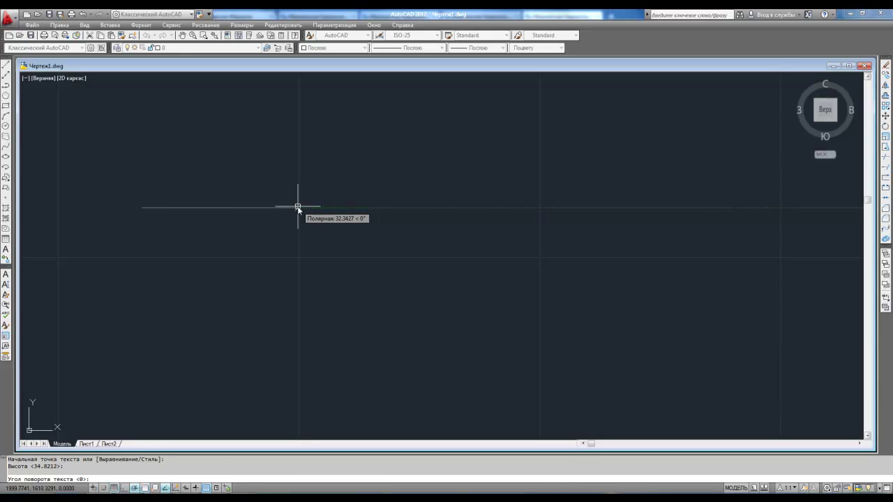
left_click(297, 207)
scroll(223, 209, "down", 2)
middle_click_drag(222, 207, 270, 293)
scroll(270, 293, "down", 1)
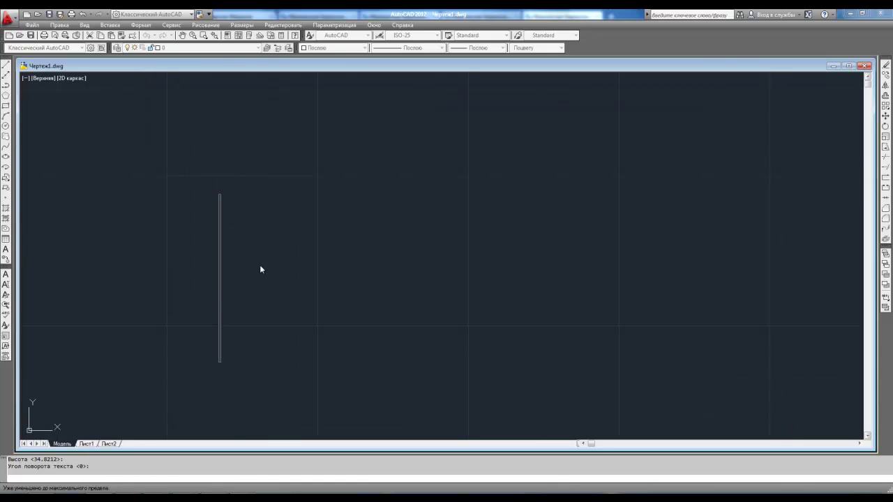
type("123")
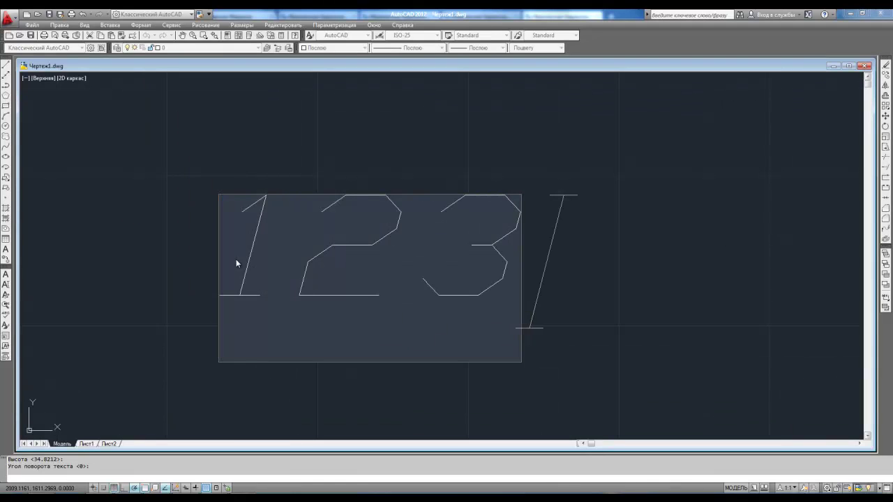
key("Return")
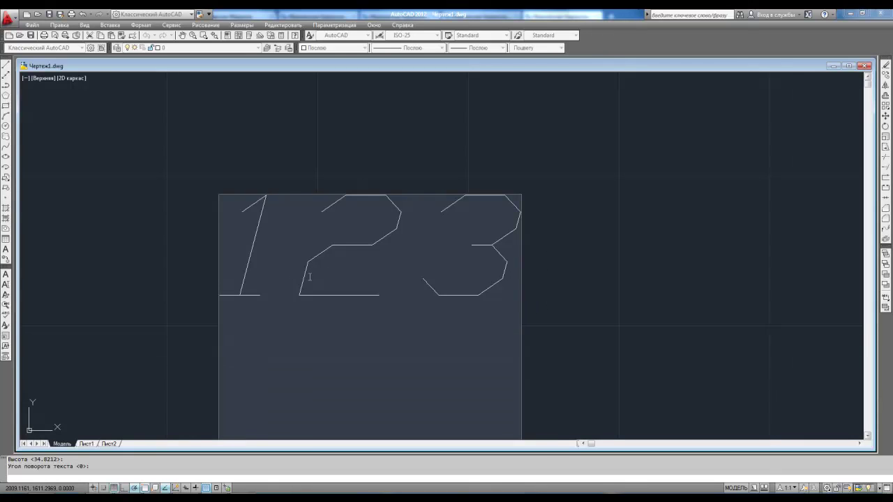
key("BackSpace")
right_click(329, 244)
key("Escape")
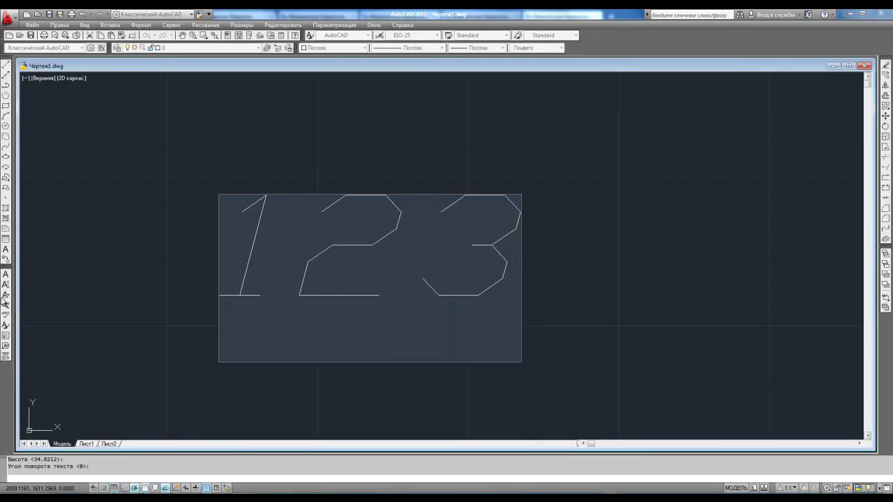
left_click(4, 301)
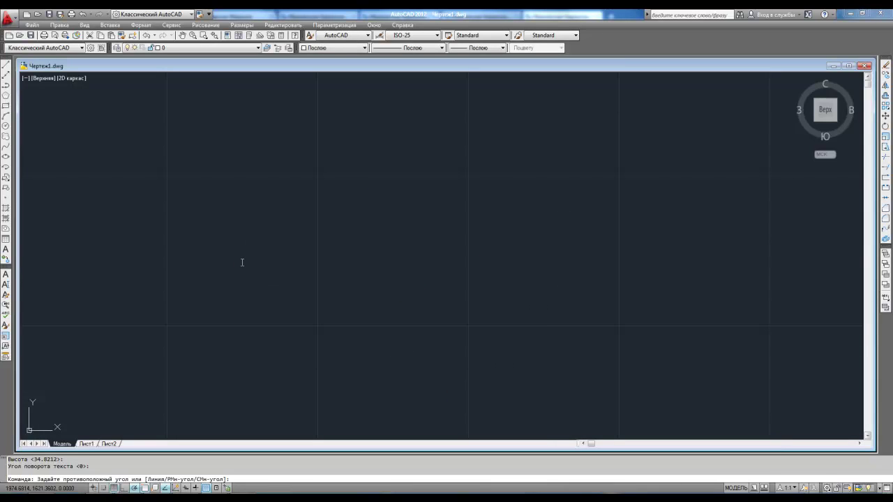
Place single-line text 111 at default height and 0° rotation.
left_click(5, 284)
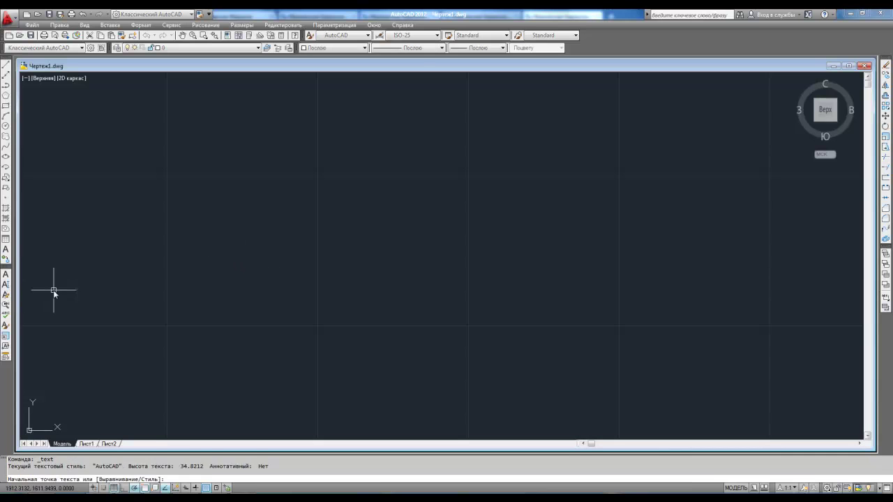
left_click(233, 266)
key("Return")
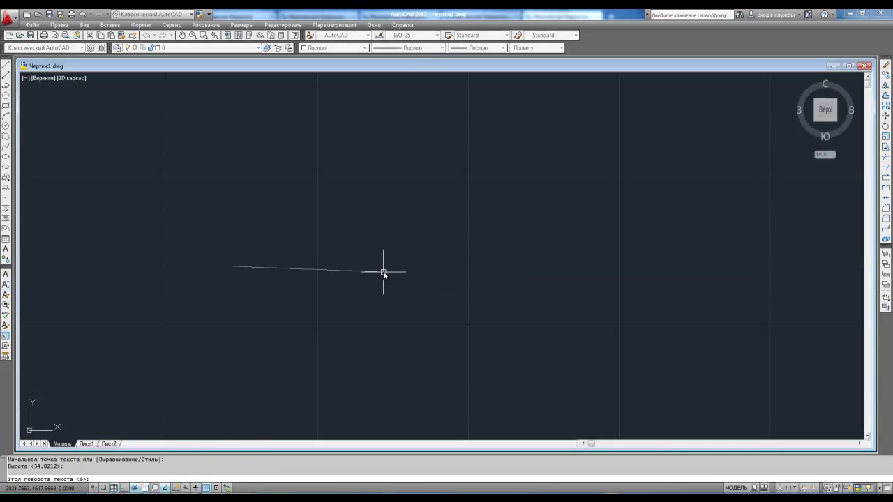
key("Return")
type("111")
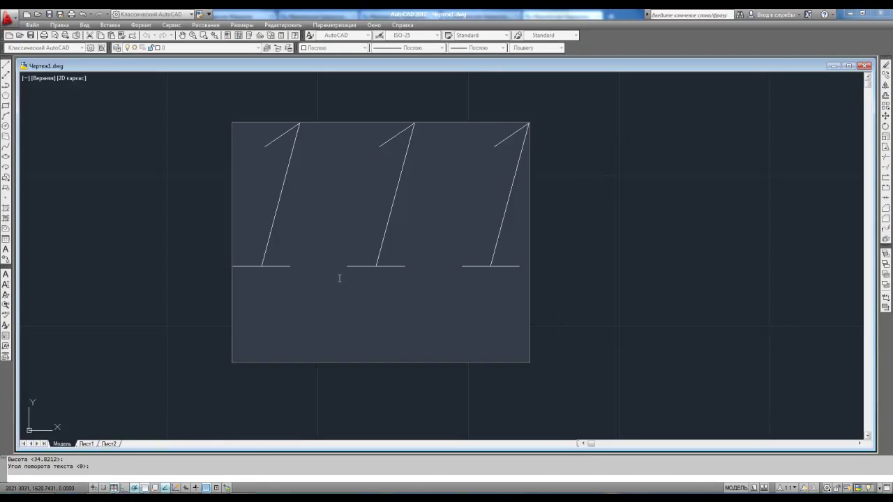
scroll(357, 274, "down", 2)
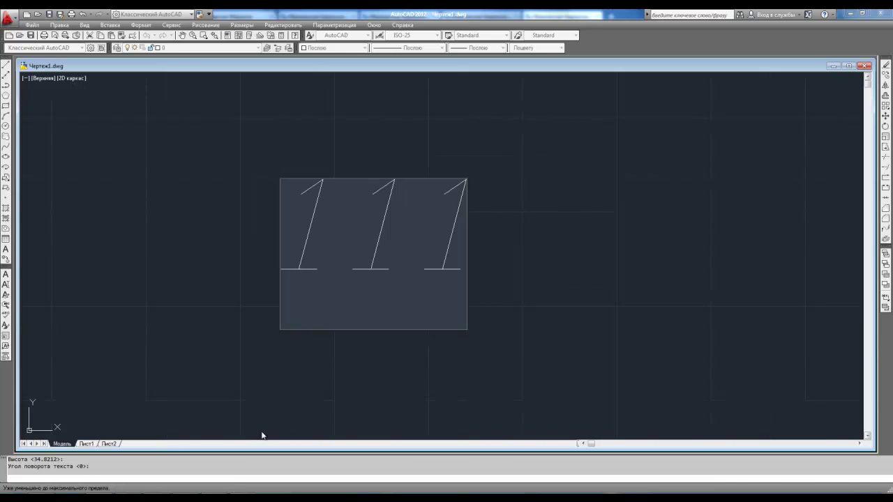
key("Return")
key("Return")
Recentre the view, select the 111 text and reopen it with its editor options menu.
scroll(405, 267, "down", 2)
middle_click_drag(409, 265, 348, 272)
left_click(321, 243)
left_click(269, 209)
left_click(6, 296)
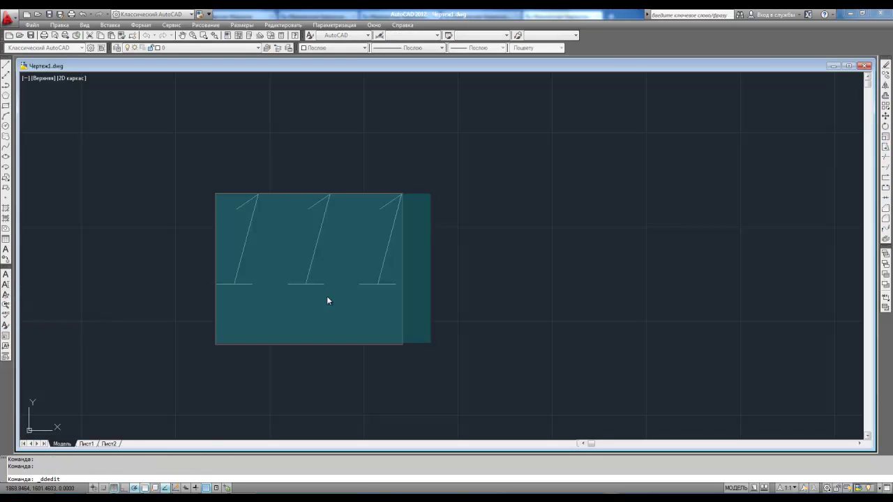
right_click(272, 260)
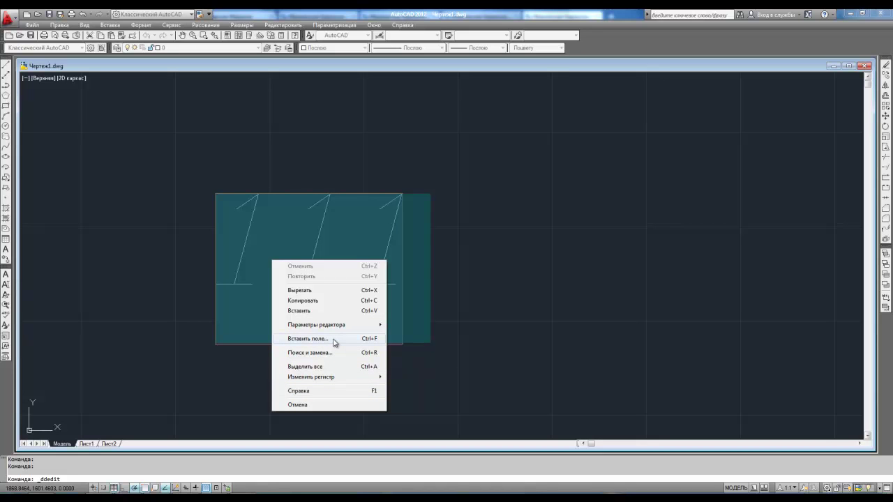
mouse_move(316, 324)
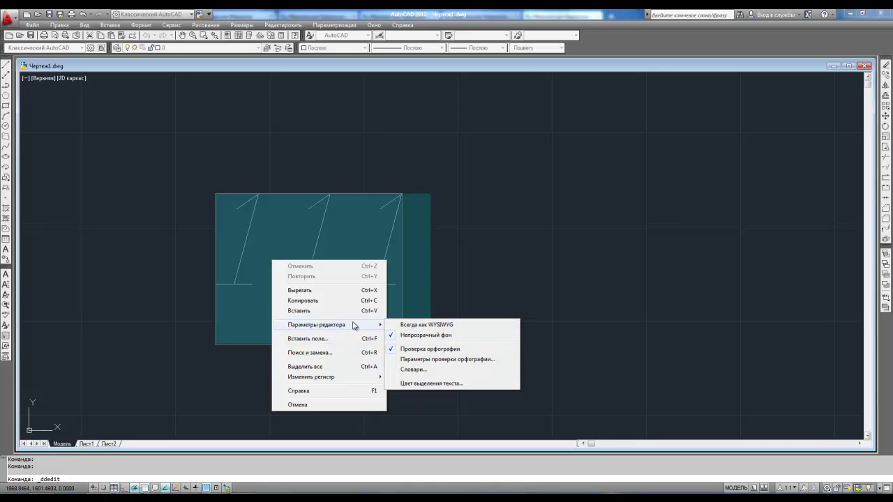
Finish editing the 111 text and begin a new single-line text at height 47.548.
left_click(332, 231)
left_click(435, 273)
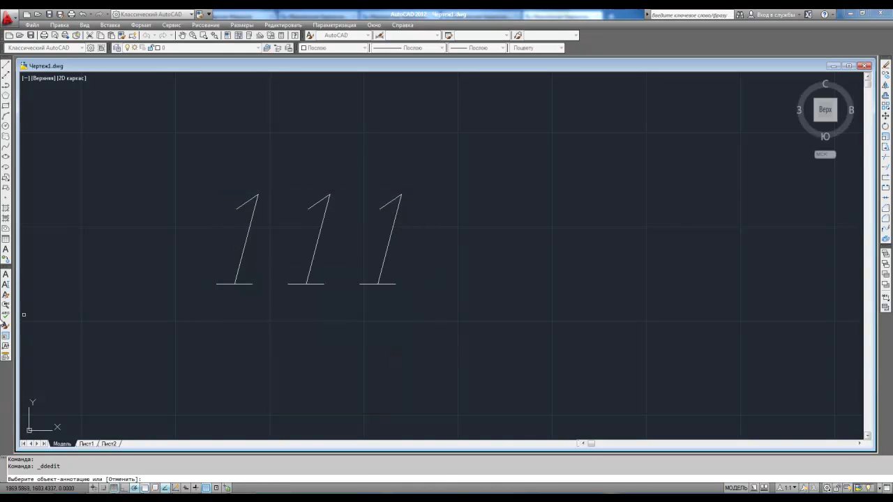
left_click(6, 284)
mouse_move(301, 365)
middle_mouse_down()
mouse_move(275, 261)
mouse_move(385, 303)
middle_mouse_up()
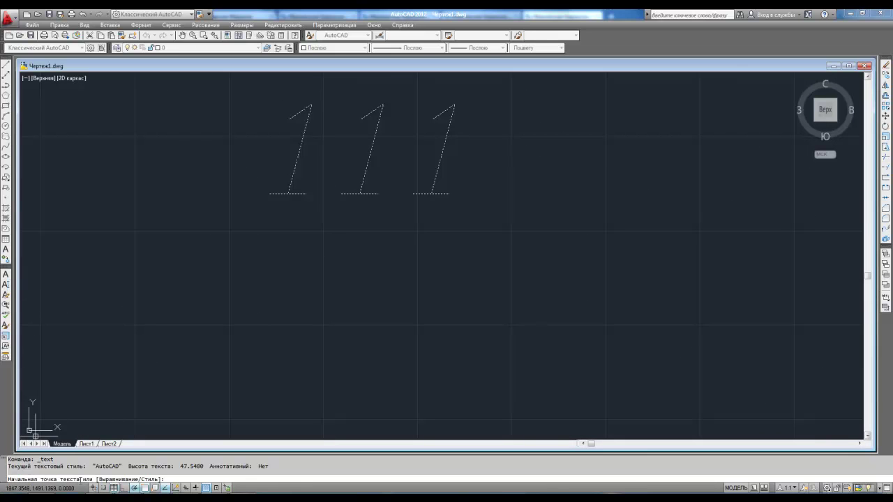
Set the new single-line text's justification to Aligned (впИсанный), fitting between two baseline points.
right_click(300, 288)
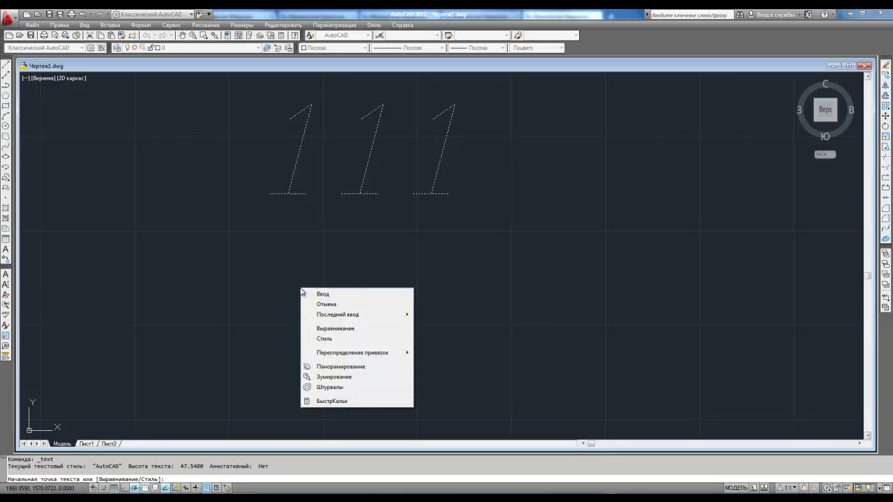
left_click(339, 329)
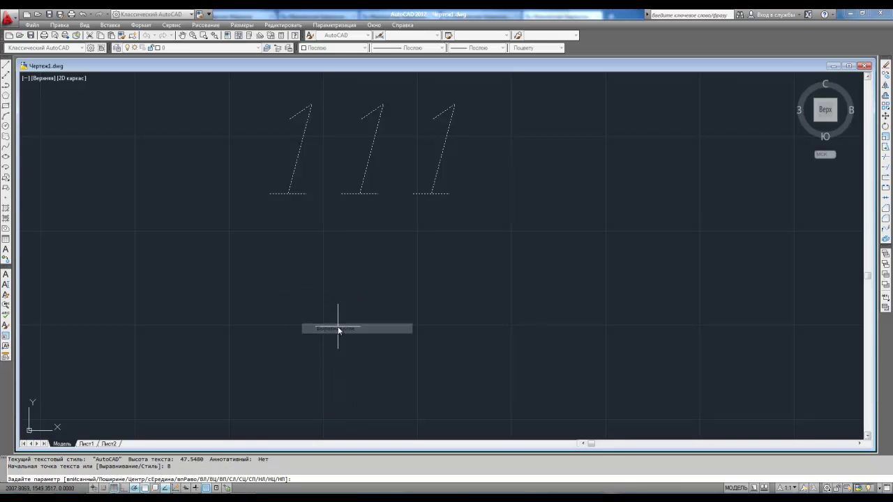
right_click(255, 274)
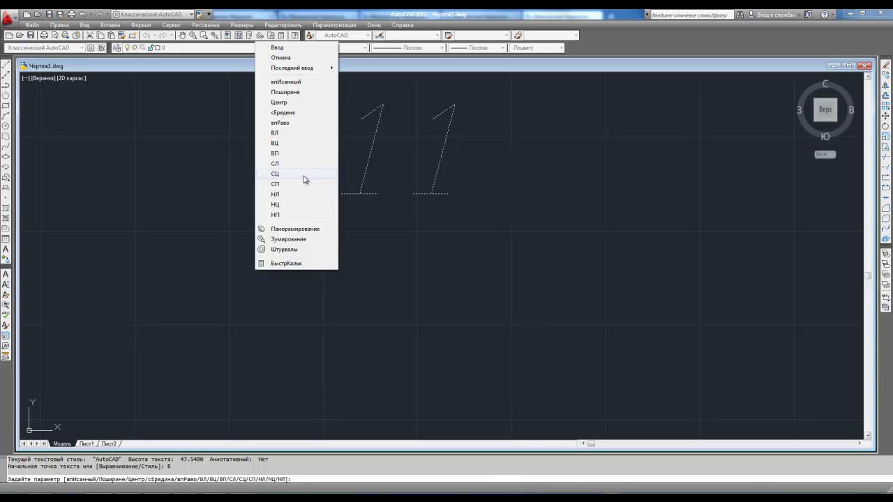
left_click(305, 83)
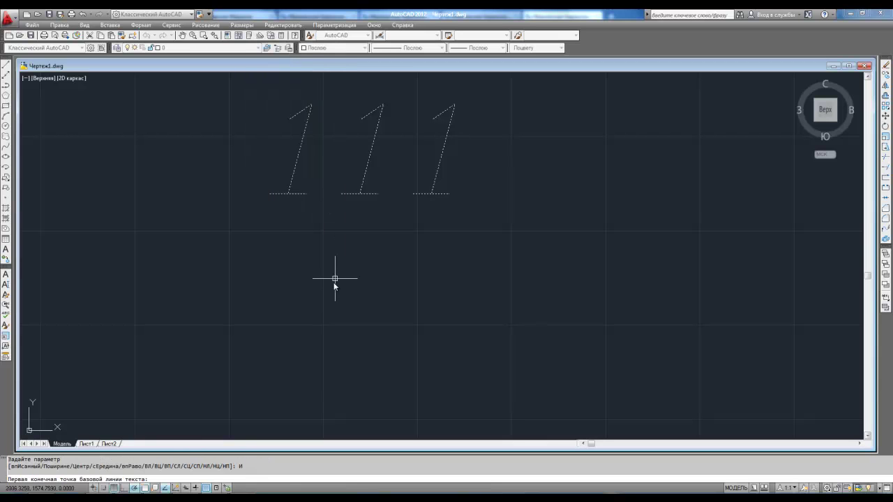
left_click(233, 285)
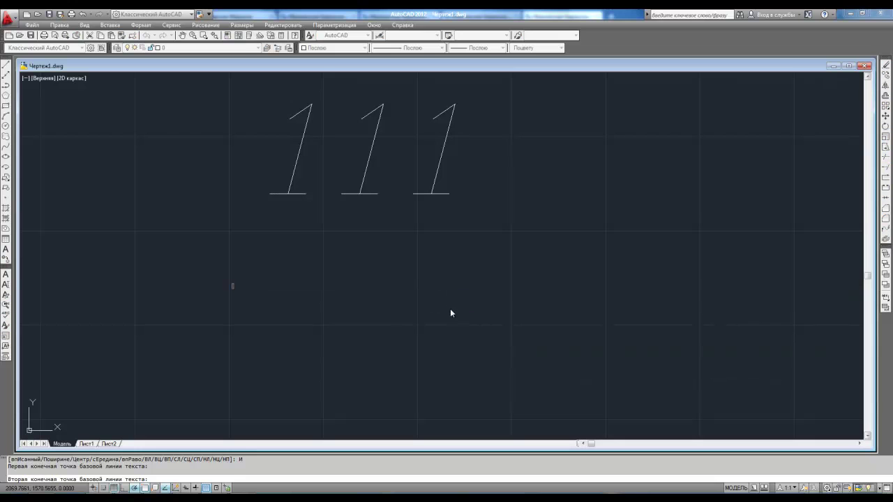
left_click(450, 301)
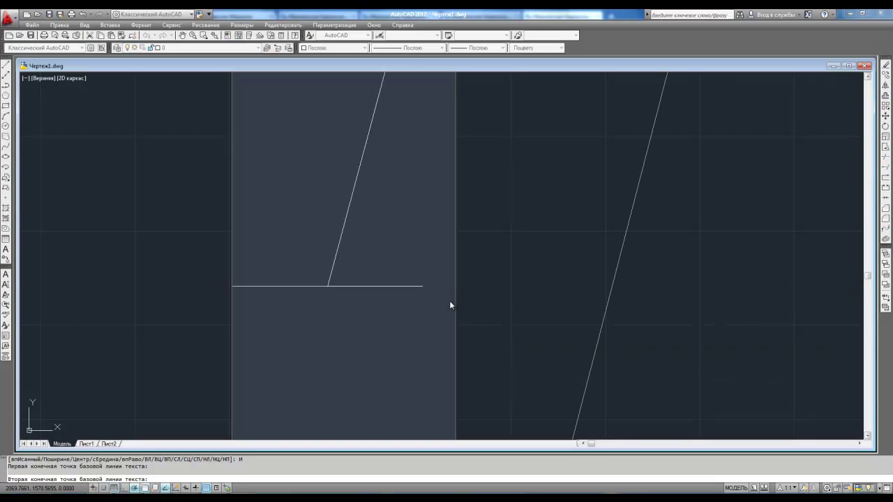
scroll(478, 286, "down", 2)
type("23")
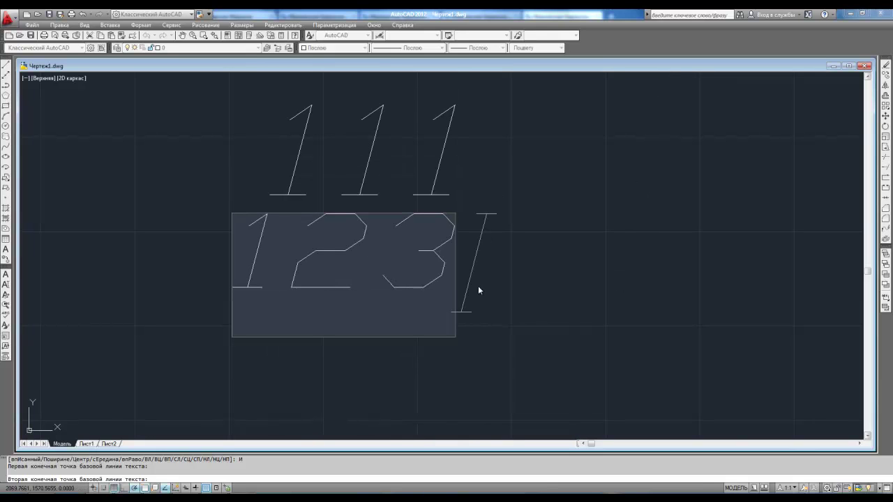
type("5466975")
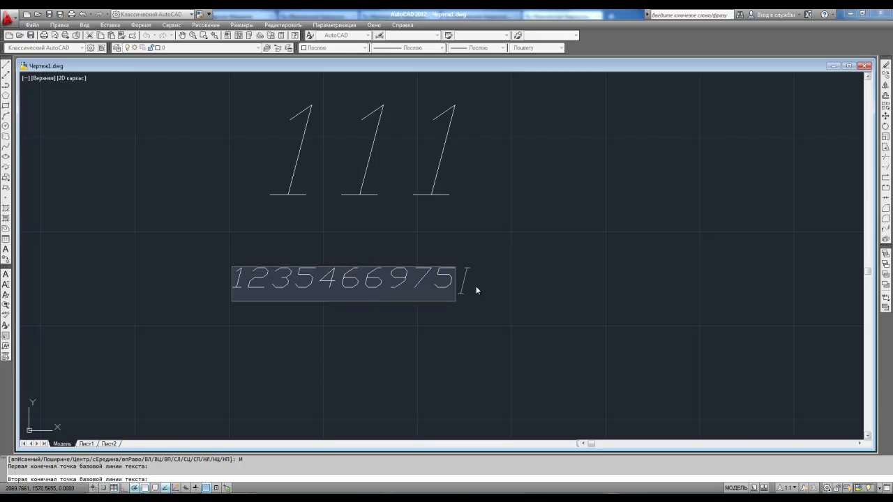
Select the typed digits, try Find and Replace, then discard the aligned text.
mouse_move(234, 272)
left_mouse_down()
mouse_move(457, 295)
mouse_move(501, 322)
left_mouse_up()
key("ctrl+r")
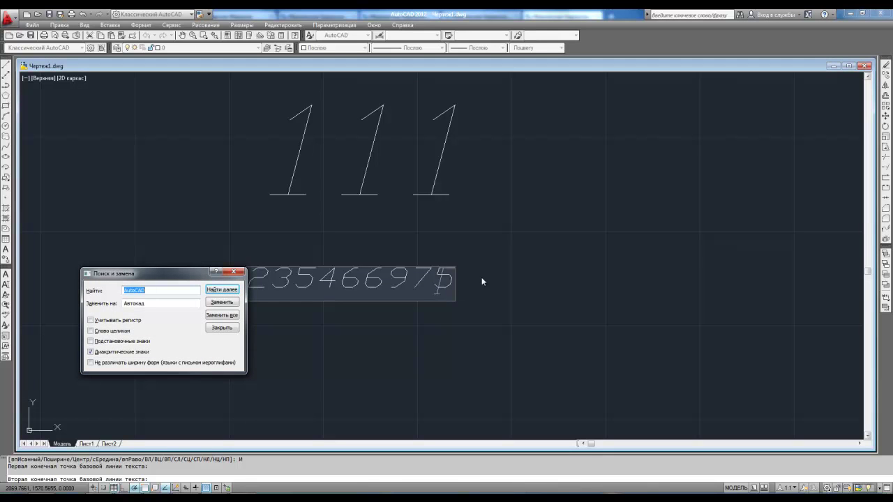
left_click(221, 328)
key("Escape")
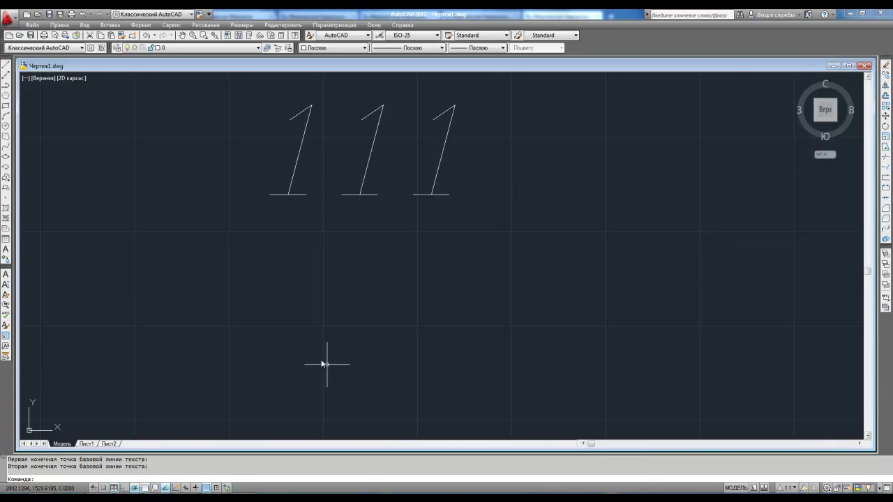
left_click(495, 234)
key("Escape")
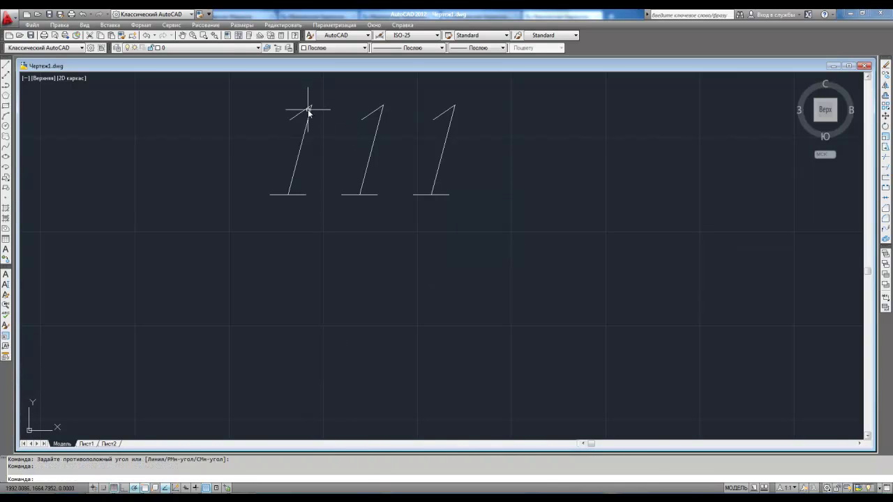
left_click_drag(533, 238, 427, 178)
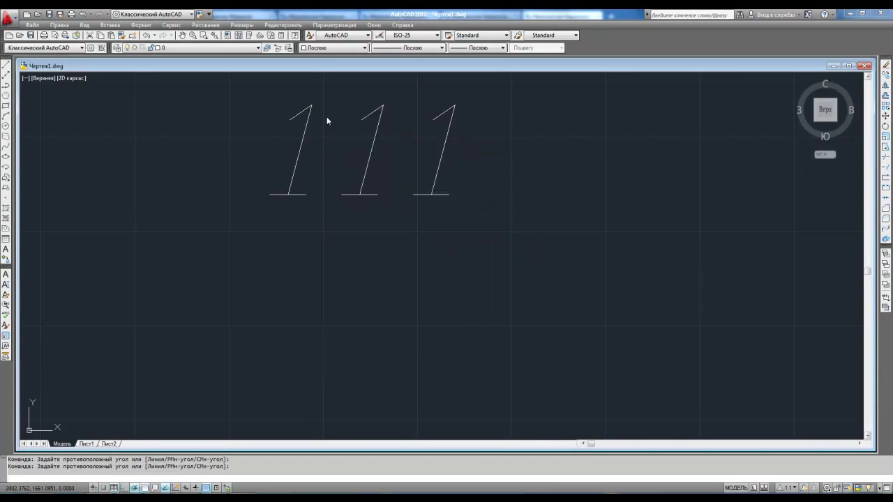
scroll(377, 163, "down", 2)
left_click_drag(525, 229, 270, 104)
left_click(321, 174)
scroll(310, 183, "up", 5)
scroll(310, 182, "down", 5)
key("Escape")
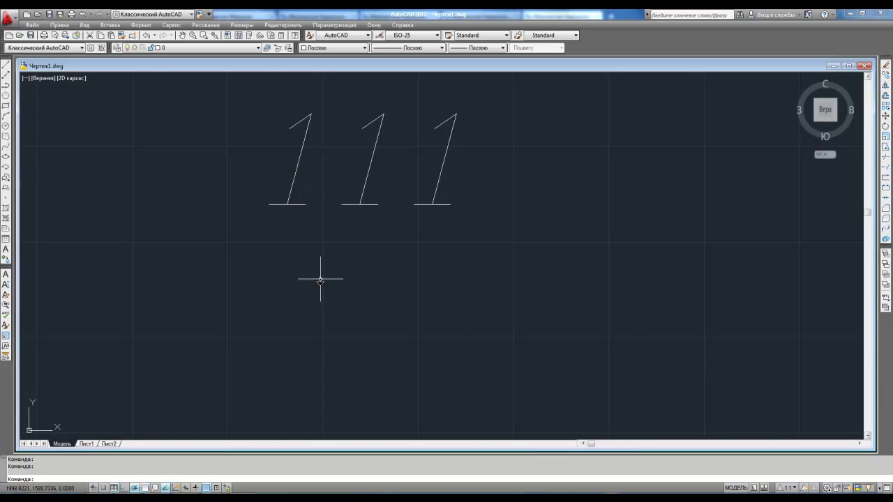
left_click(321, 280)
left_click(199, 220)
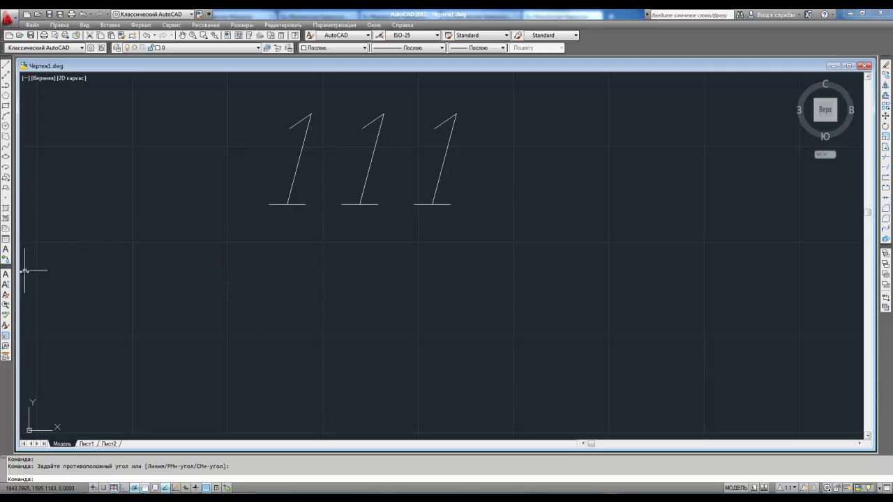
left_click(6, 249)
left_click(222, 274)
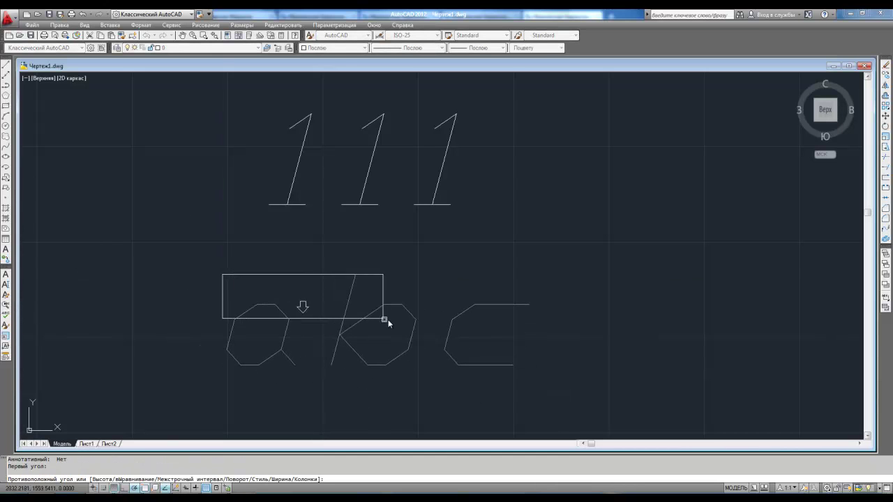
left_click(389, 320)
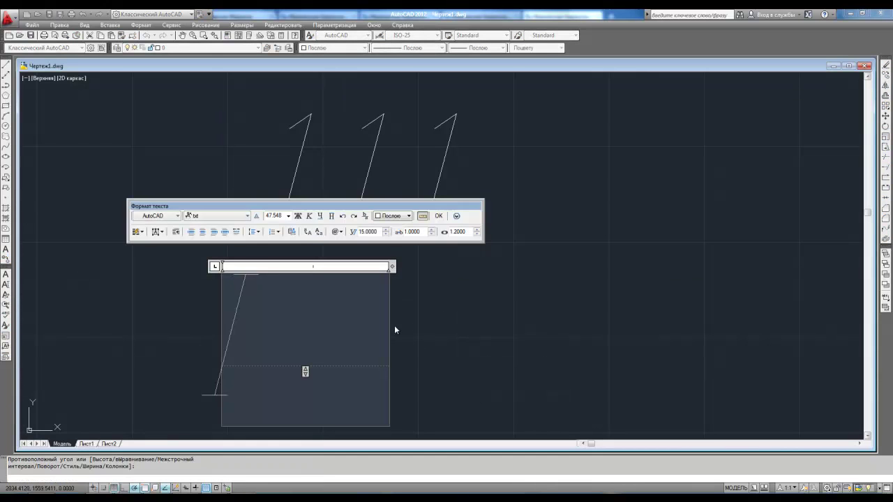
double_click(315, 309)
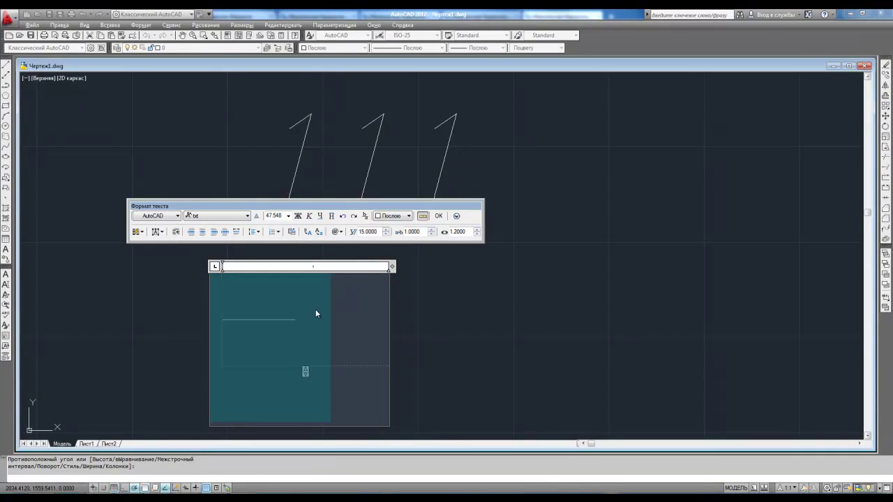
key("ctrl+f")
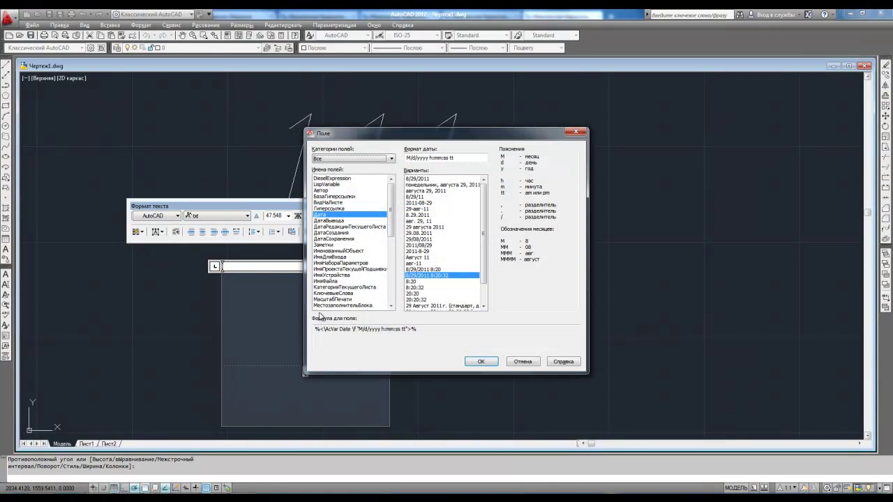
left_click(516, 363)
right_click(323, 323)
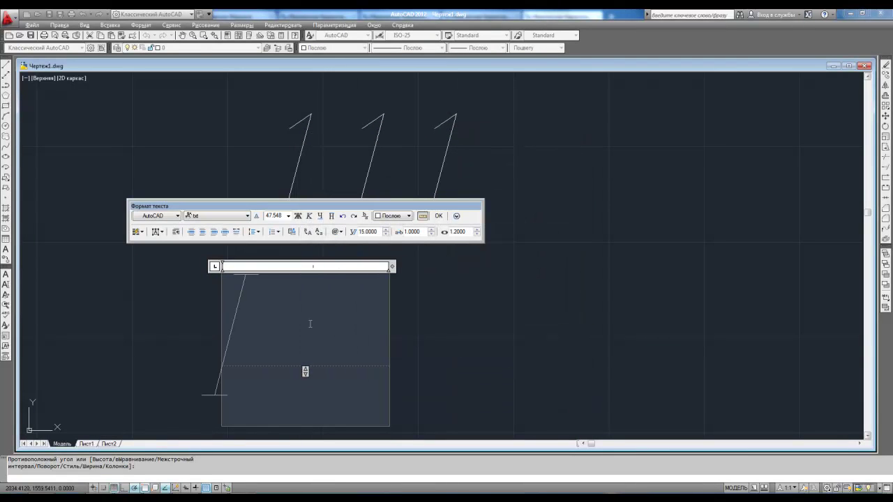
left_click(420, 245)
left_click(479, 289)
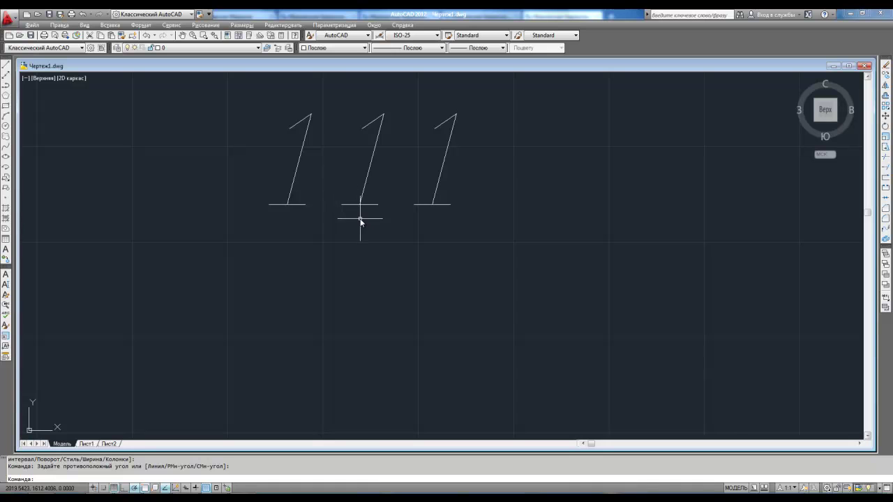
Save and close the drawing, then start a new drawing from acadiso.dwt.
key("ctrl+s")
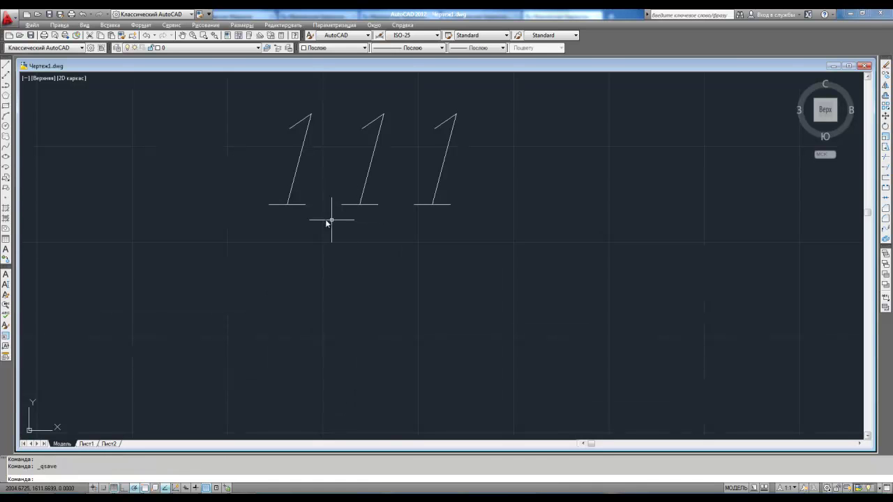
left_click(865, 66)
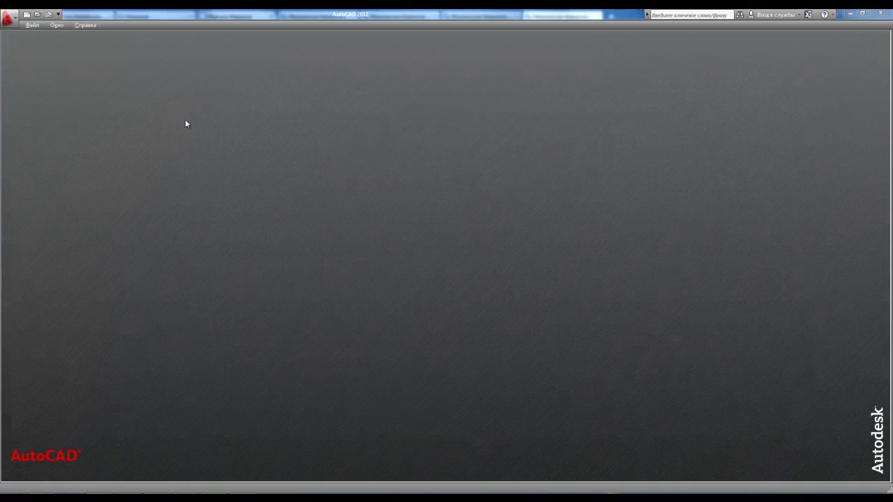
left_click(26, 15)
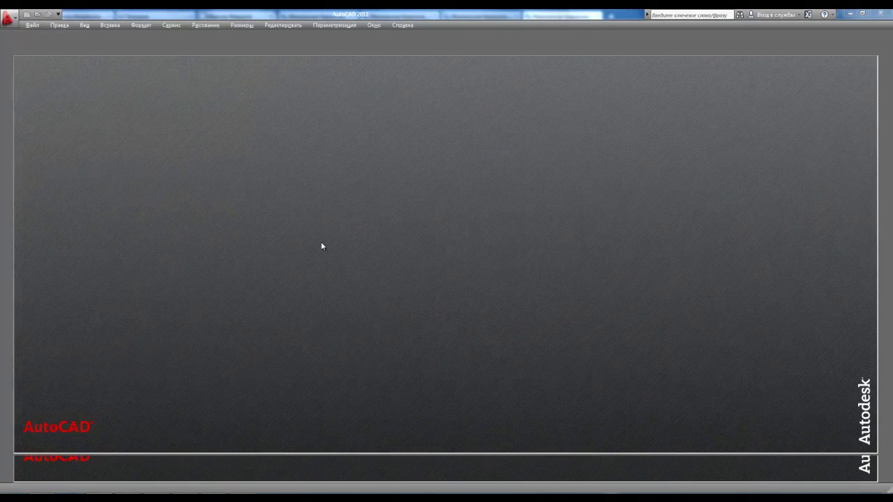
left_click(559, 327)
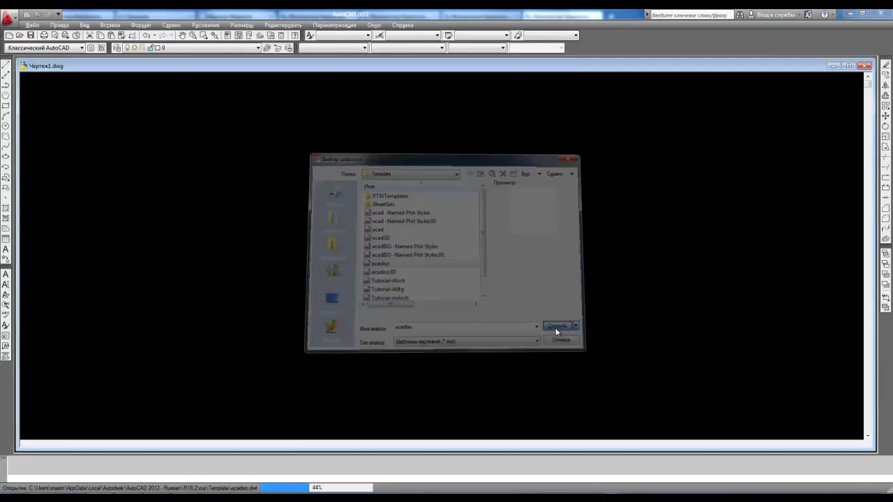
Write the multiline text dasdasdasdas in a box on the new drawing.
left_click(6, 249)
left_click(189, 200)
left_click(398, 286)
type("dasdasdasdas")
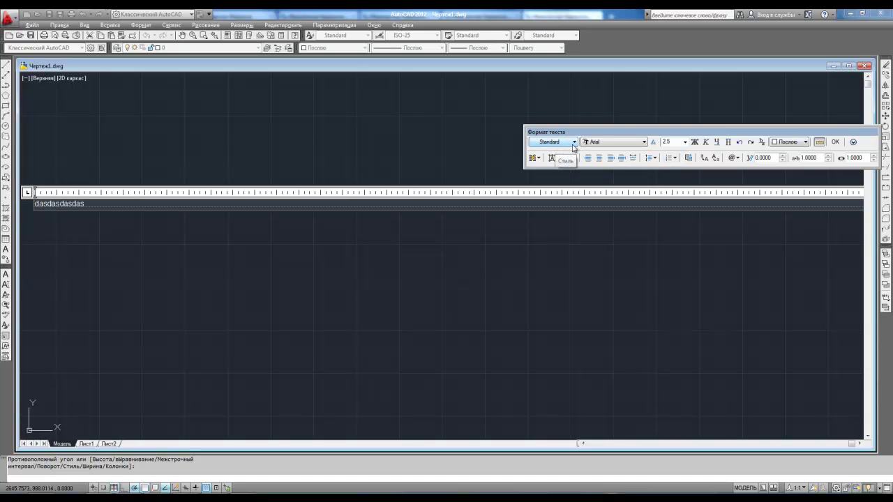
Commit the dasdasdasdas text and toggle the Text Style list between used and all styles.
left_click(835, 142)
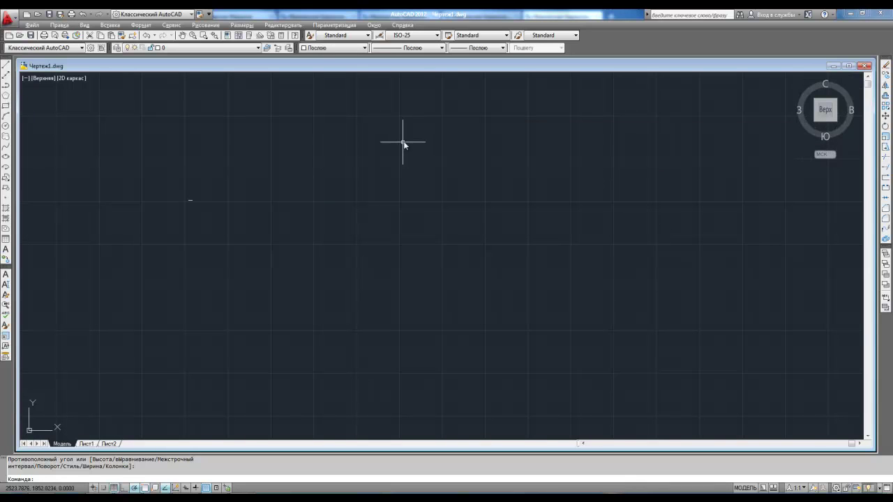
left_click(310, 36)
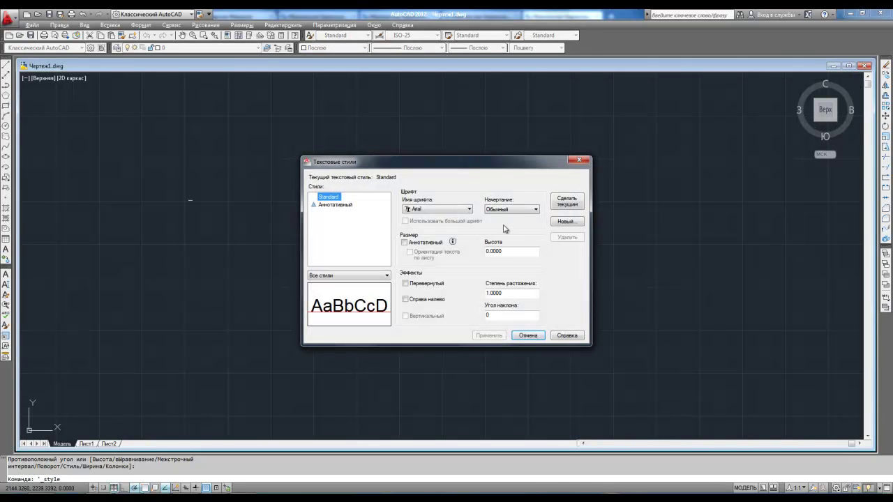
left_click(370, 275)
left_click(363, 287)
left_click(362, 277)
left_click(363, 288)
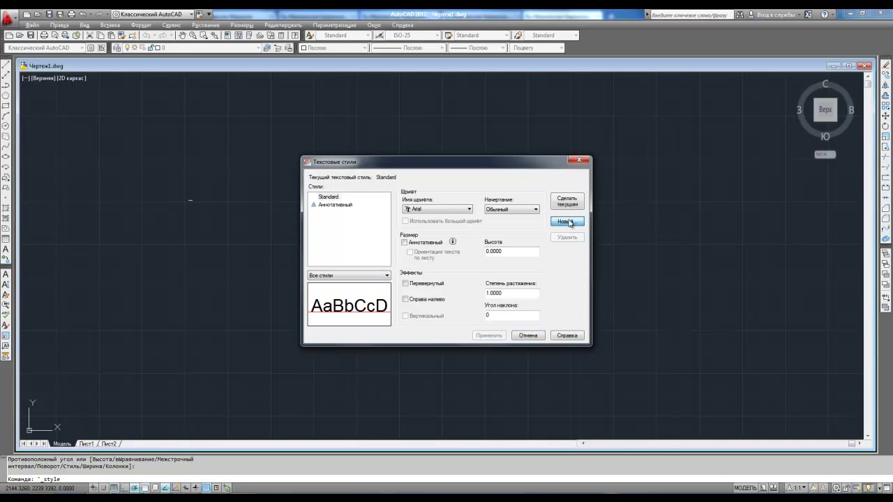
Create a new text style named AutoCAD using the txt.shx font.
left_click(565, 222)
type("ФтешAutoCAD")
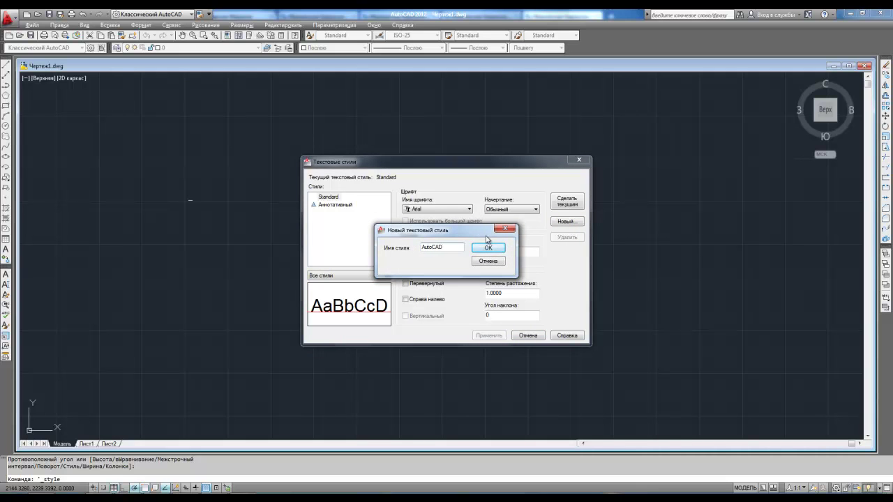
left_click(488, 247)
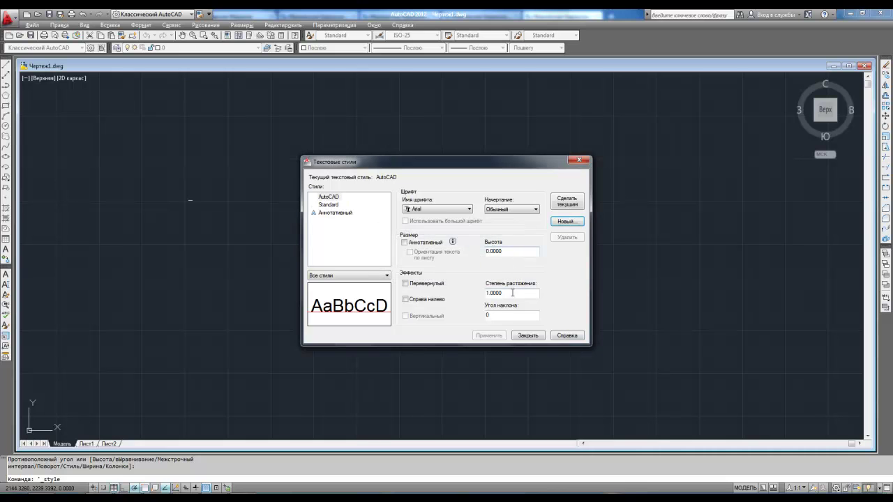
left_click(439, 211)
key("t")
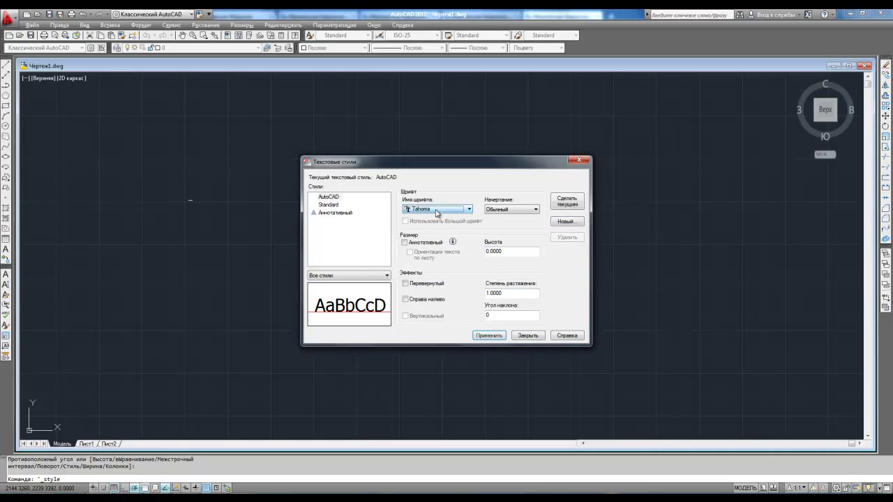
Give the AutoCAD style width factor 1.5 and oblique angle 15, saving the changes.
left_click_drag(504, 293, 494, 293)
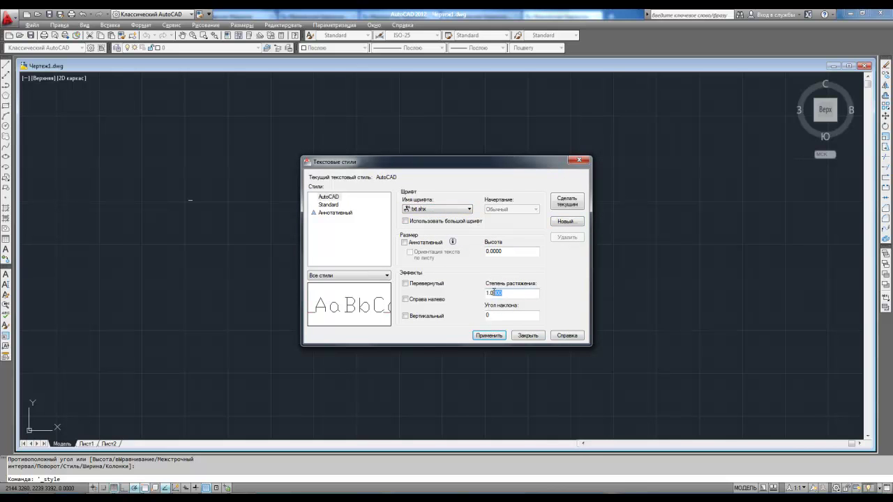
type("0.2")
key("Tab")
key("shift+Tab")
type("1.5")
key("Tab")
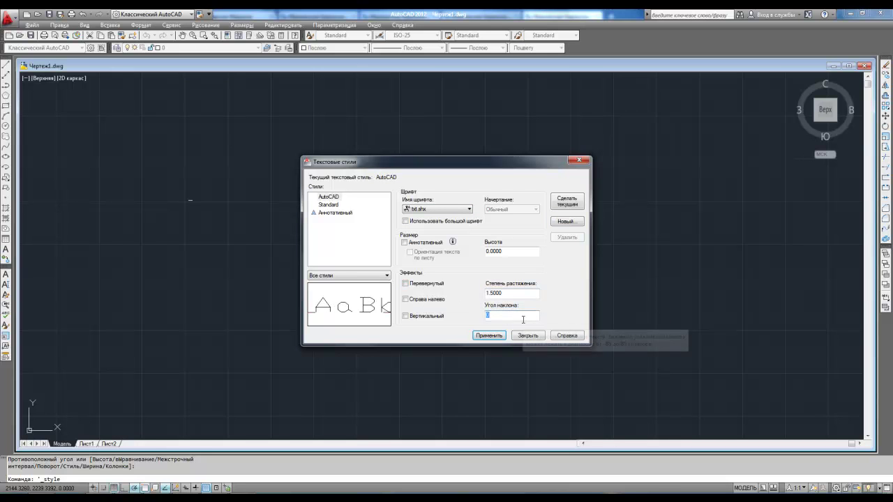
type("25")
key("BackSpace")
key("BackSpace")
type("15")
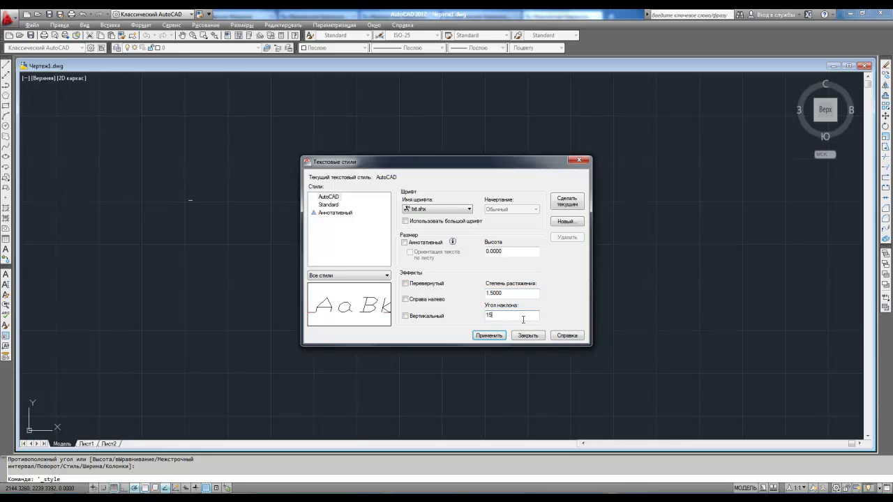
left_click(566, 203)
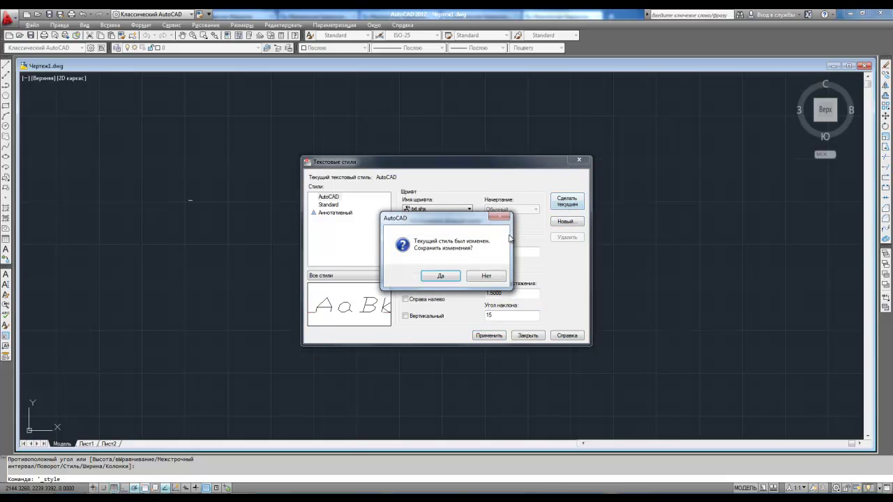
left_click(441, 275)
Close the style dialog, zoom in, and select the dasdasdasdas text.
left_click(531, 338)
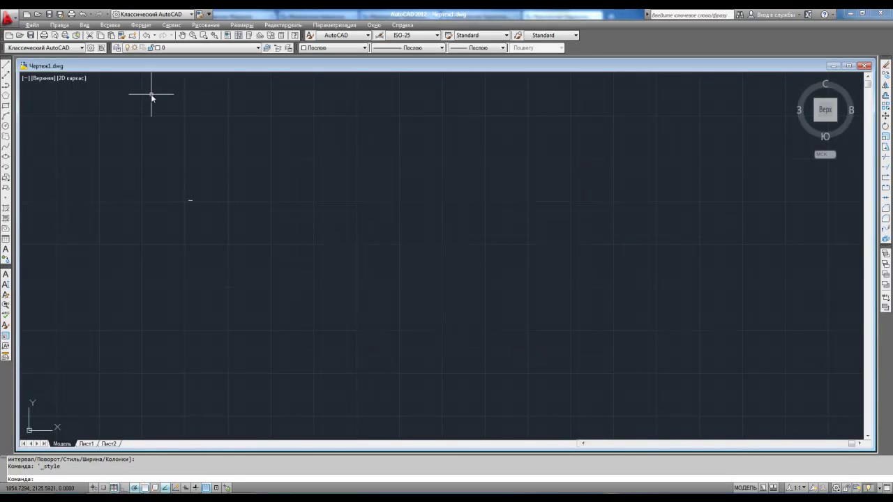
scroll(185, 207, "up", 4)
scroll(237, 219, "up", 5)
scroll(273, 259, "up", 3)
scroll(279, 265, "up", 3)
left_click(262, 245)
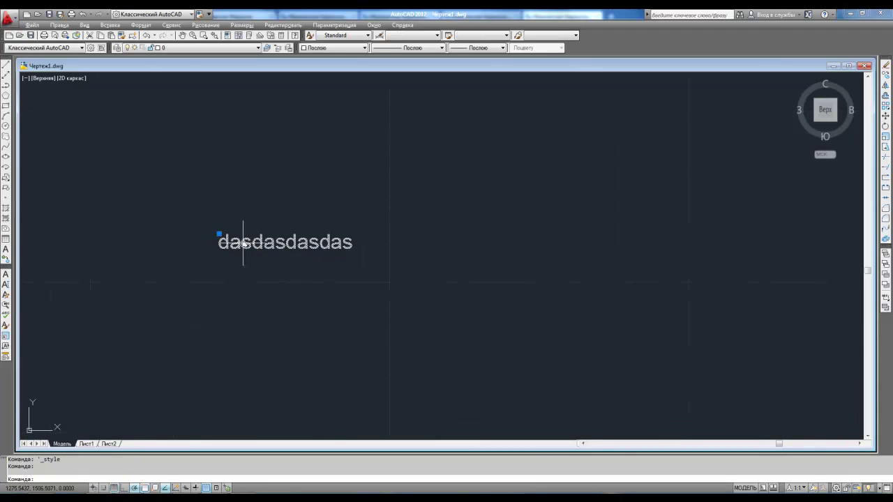
Mirror dasdasdasdas about a vertical axis beside the original, keeping the source.
left_click(886, 85)
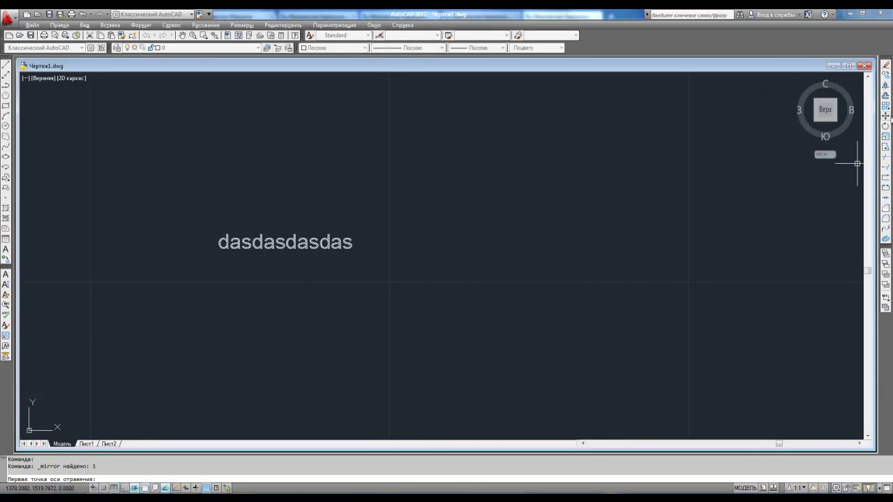
left_click(886, 85)
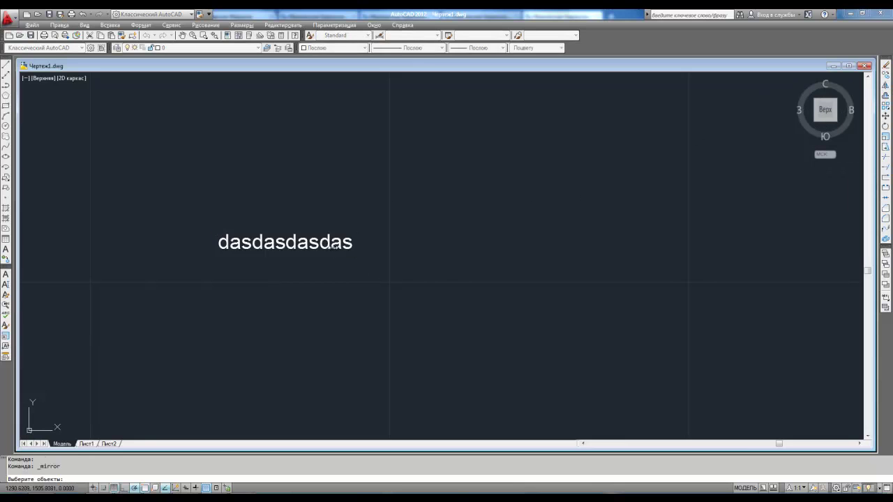
left_click(334, 244)
key("Return")
left_click(422, 159)
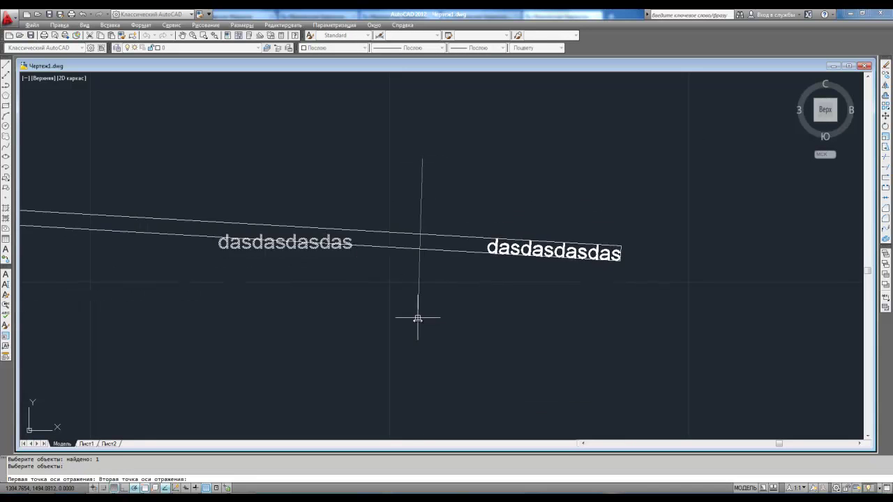
left_click(423, 319)
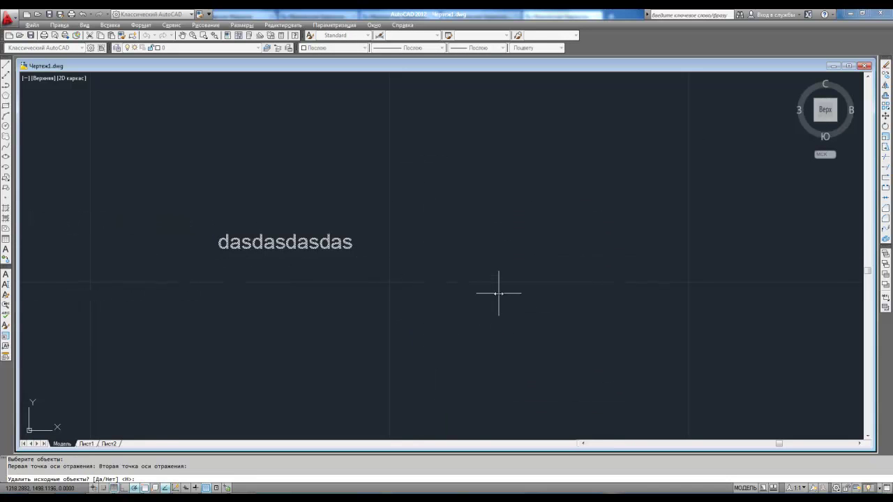
key("Return")
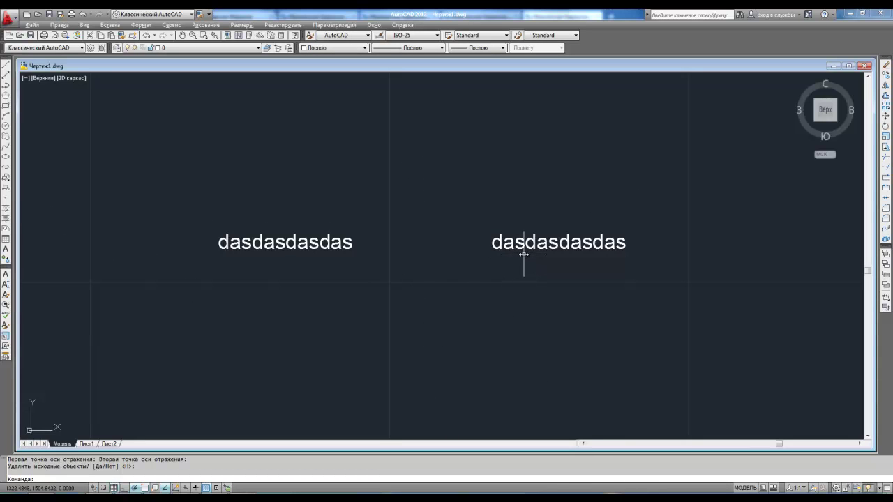
scroll(558, 265, "down", 2)
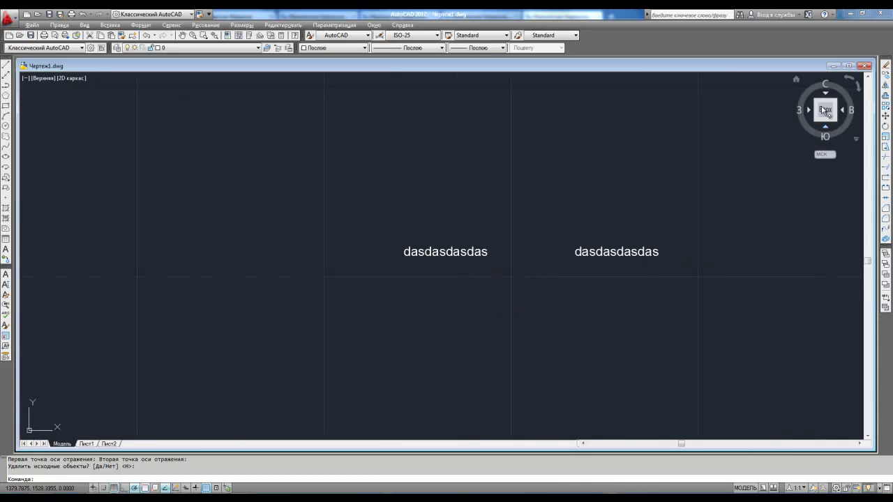
left_click(884, 86)
key("Escape")
key("Escape")
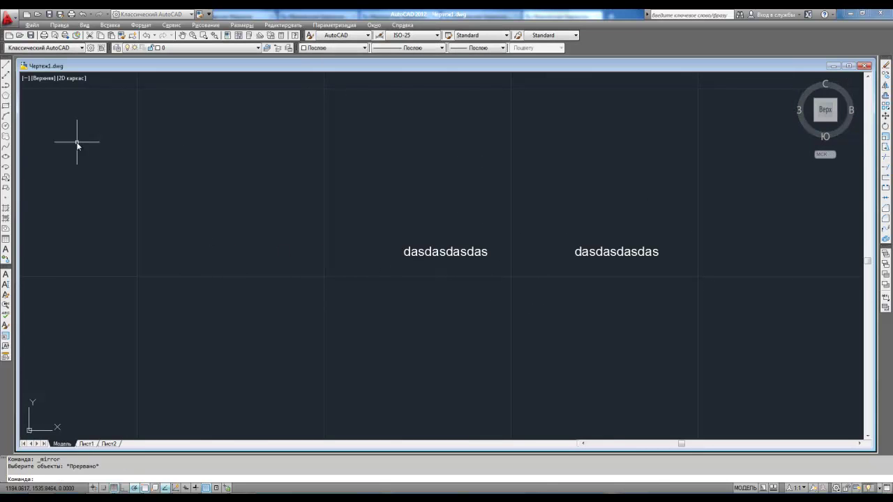
Write ПРИВЕТ as multiline text in the slanted AutoCAD style.
left_click(5, 284)
left_click(209, 298)
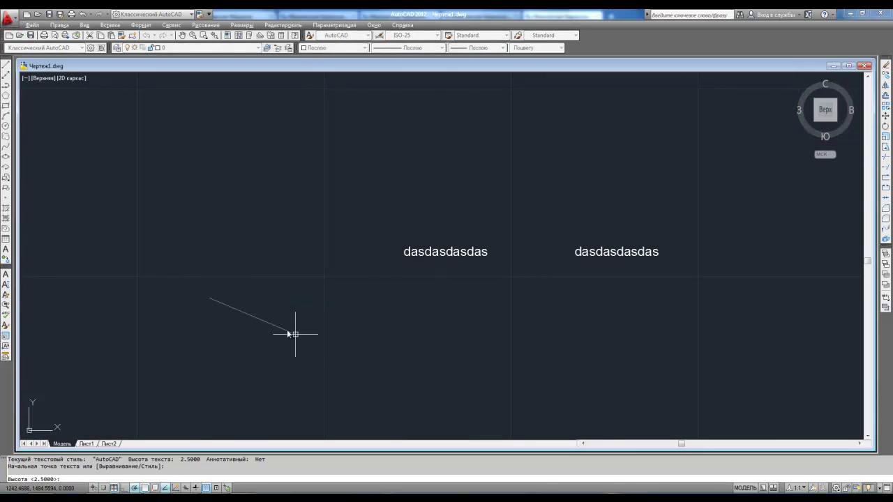
key("Escape")
left_click(5, 274)
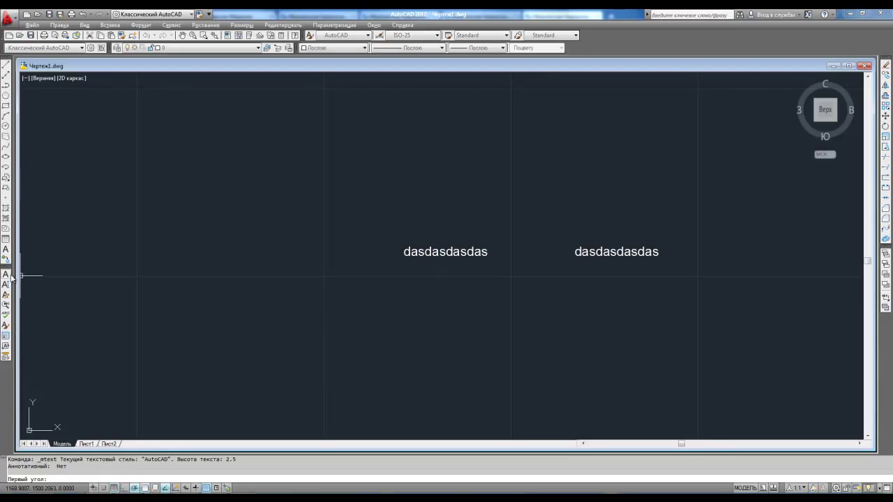
left_click(217, 144)
left_click(348, 180)
type("sasdo")
key("ctrl+a")
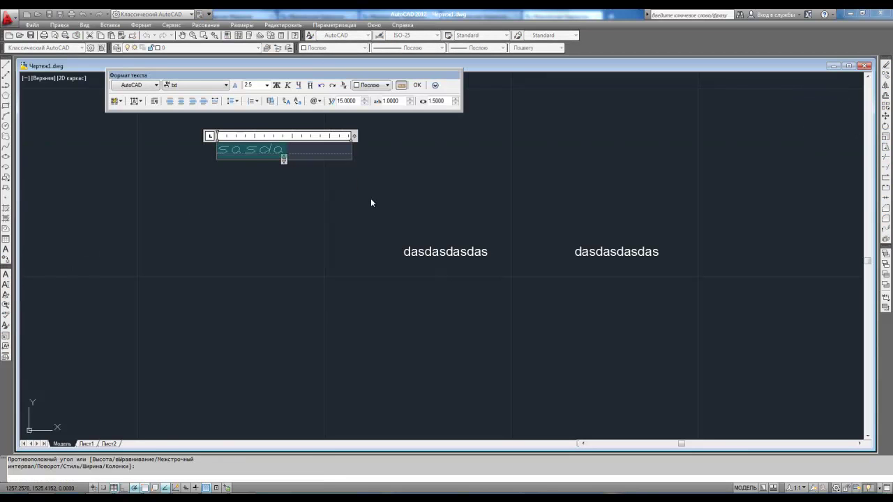
type("ПРИВЕТ")
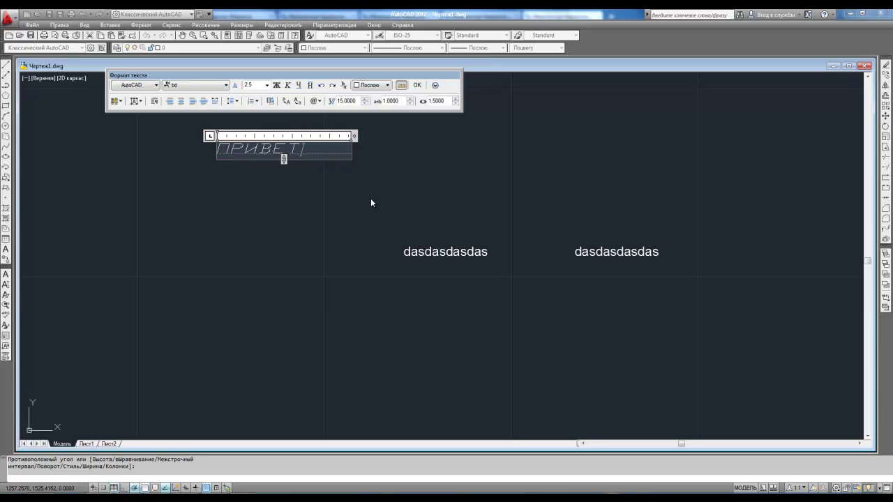
left_click(423, 87)
Make a first mirror of ПРИВЕТ, which lands overlapping the original.
middle_click_drag(265, 150, 450, 230)
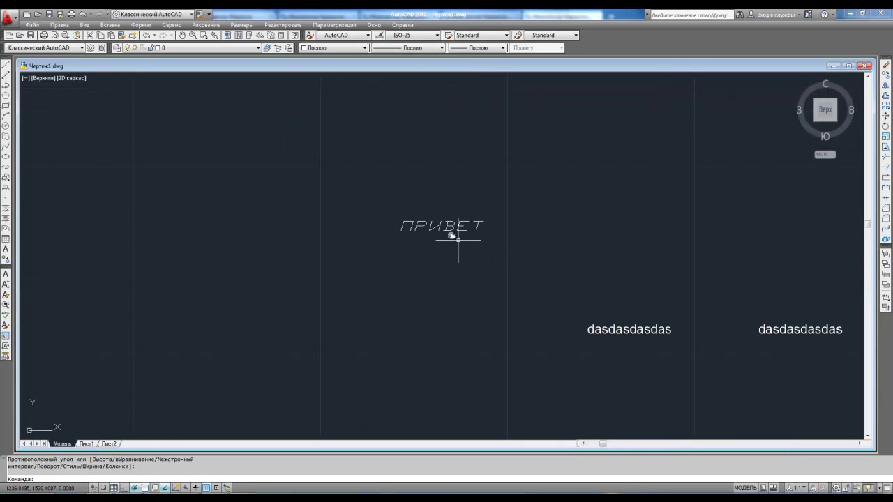
left_click(445, 226)
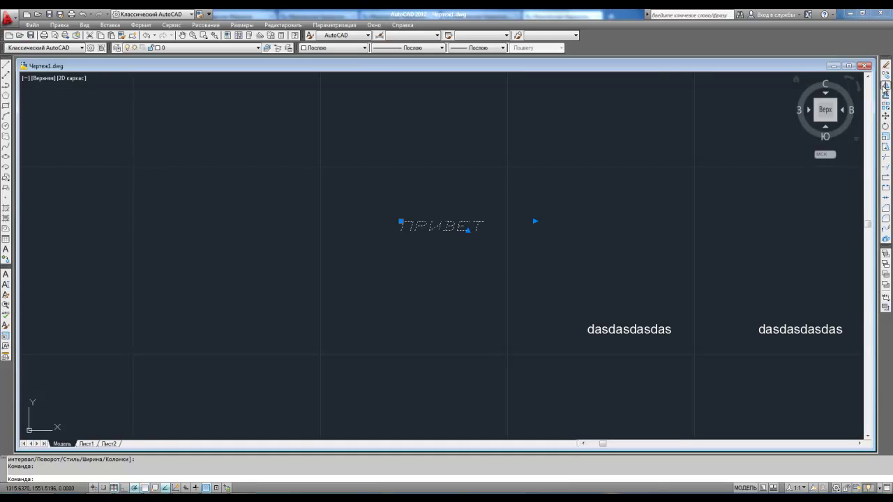
left_click(887, 85)
left_click(419, 223)
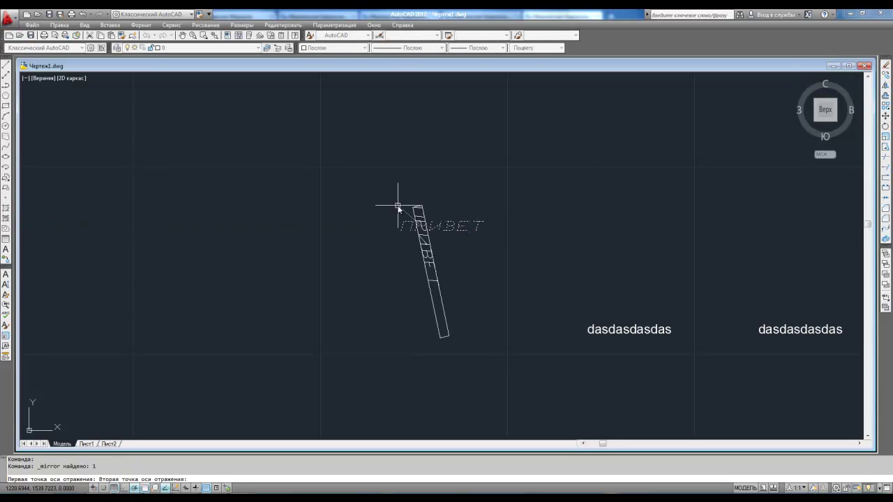
left_click(342, 226)
key("Return")
left_click(452, 224)
key("Escape")
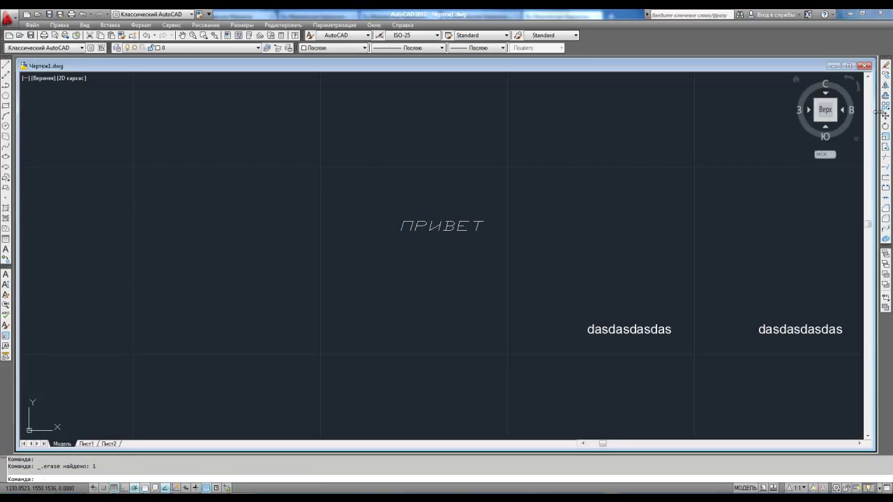
Mirror ПРИВЕТ about a vertical axis to its left, keeping the original.
left_click(885, 85)
left_click(464, 225)
key("Return")
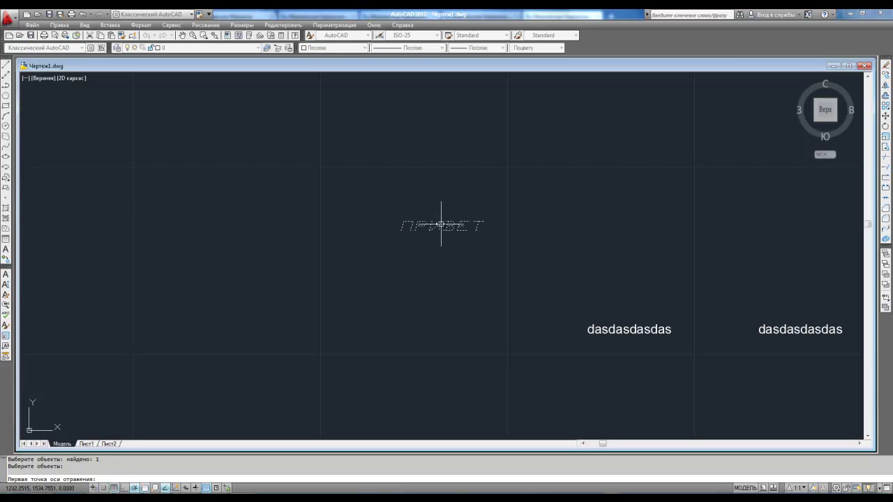
left_click(352, 145)
left_click(354, 306)
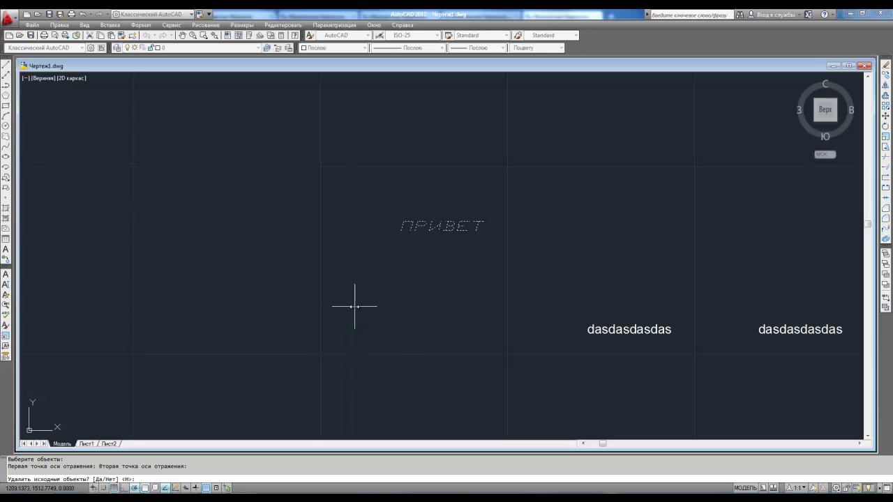
key("Return")
key("Escape")
Select both dasdasdasdas texts and delete them.
left_click(576, 290)
left_click(699, 359)
left_click(803, 361)
left_click(684, 299)
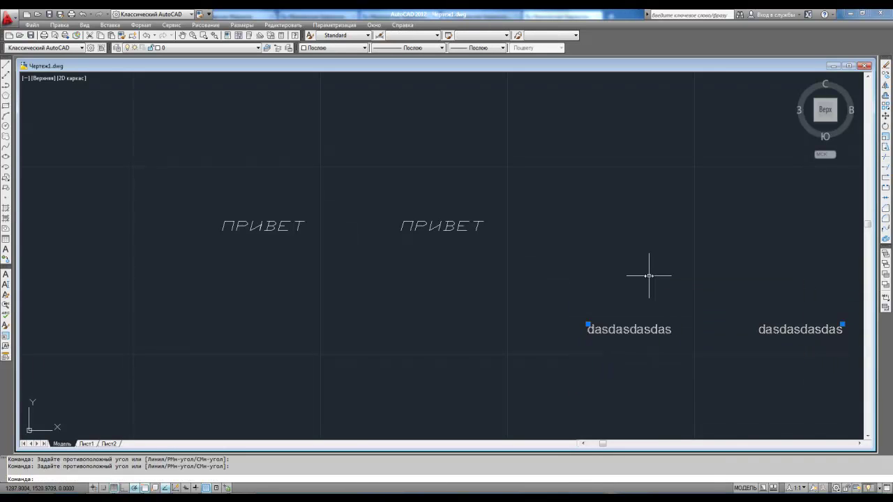
key("Delete")
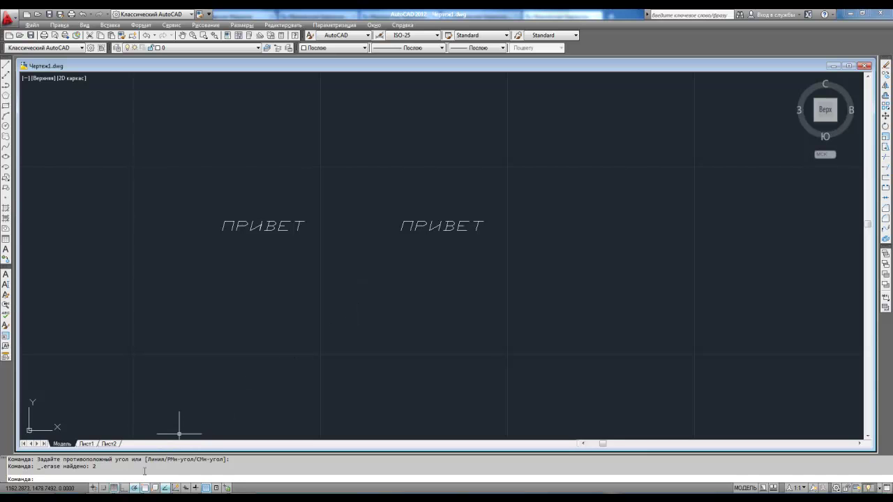
Call up the MIRRTEXT setting and cancel without changing it from 0.
type("ша")
key("BackSpace")
key("BackSpace")
type("ш")
type("mi")
type("r")
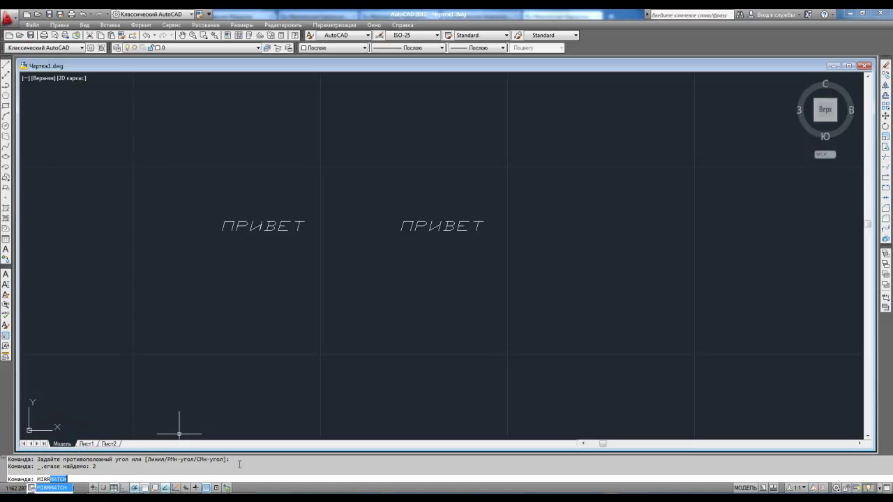
type("t")
key("Return")
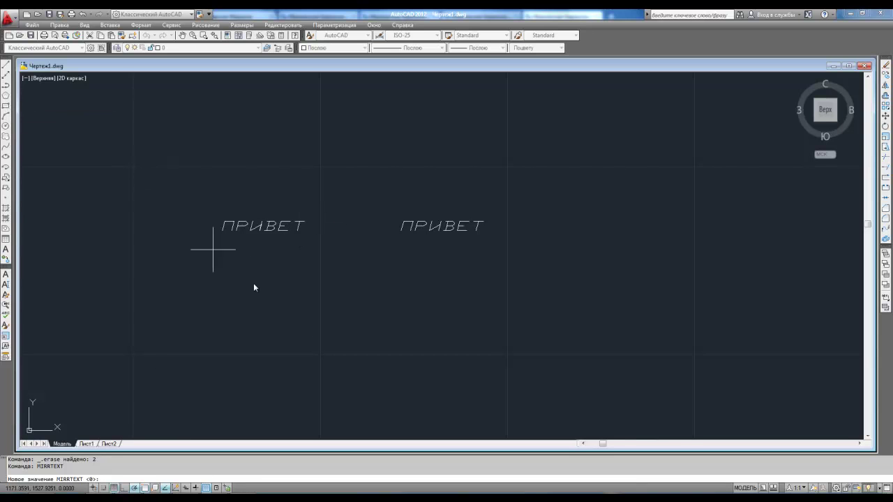
key("Escape")
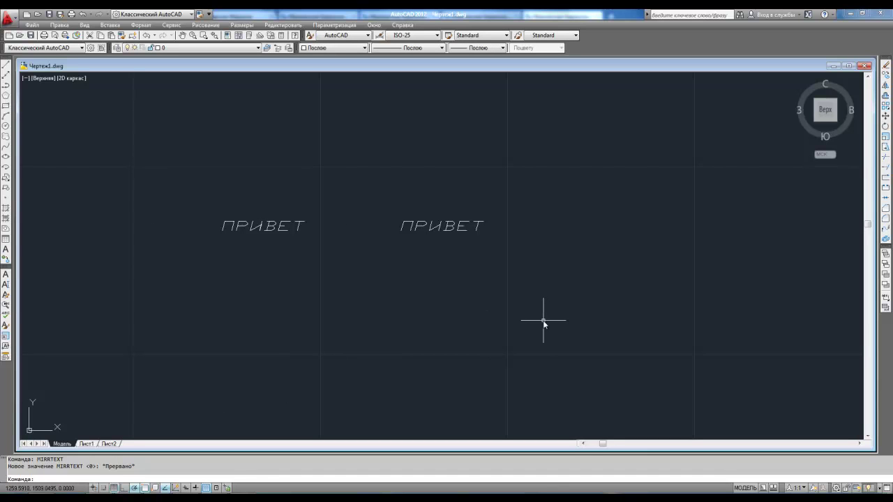
Erase both ПРИВЕТ texts, then recall MIRRTEXT and cancel again.
left_click(543, 322)
left_click(293, 187)
key("Delete")
type("MIRRTEXT")
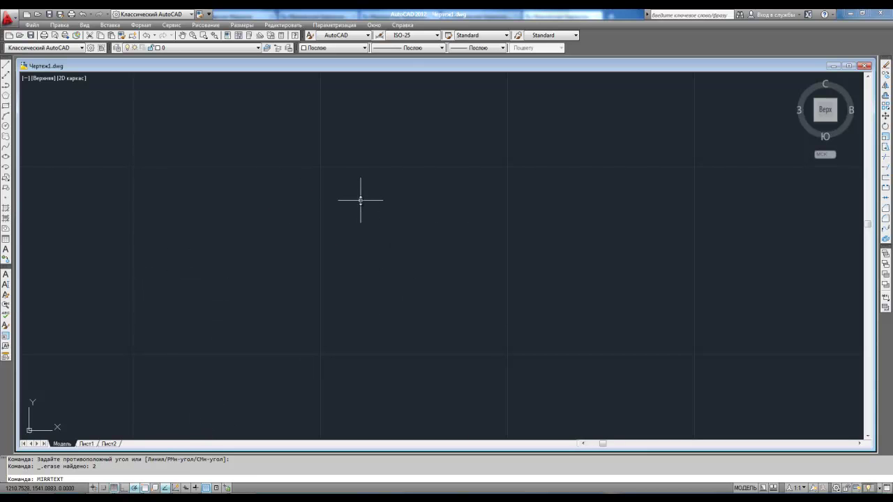
key("Return")
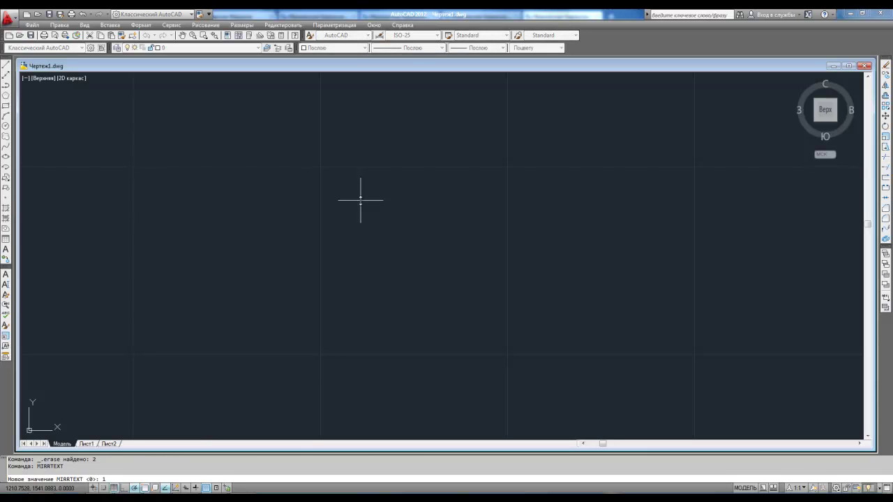
key("Escape")
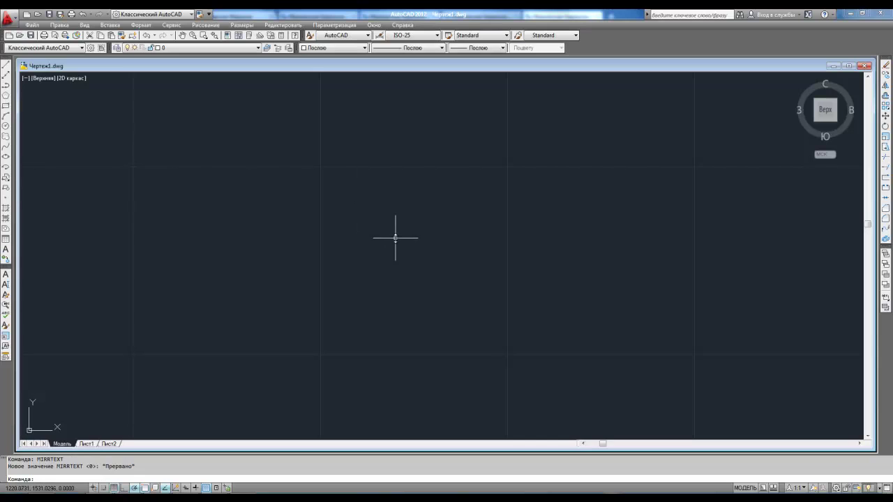